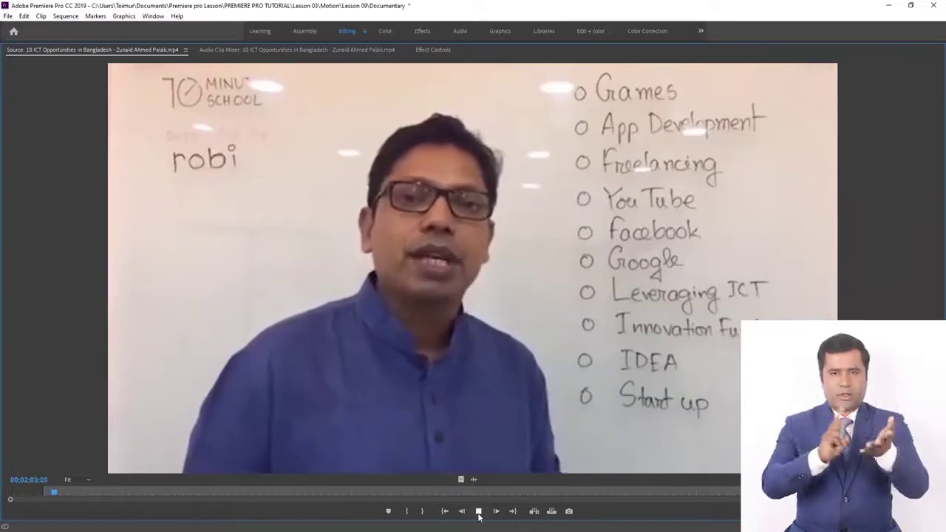
Stop source playback at 00;02;03;22 and place only the marked excerpt's video at the start of V1, keeping the existing sequence settings
click(478, 512)
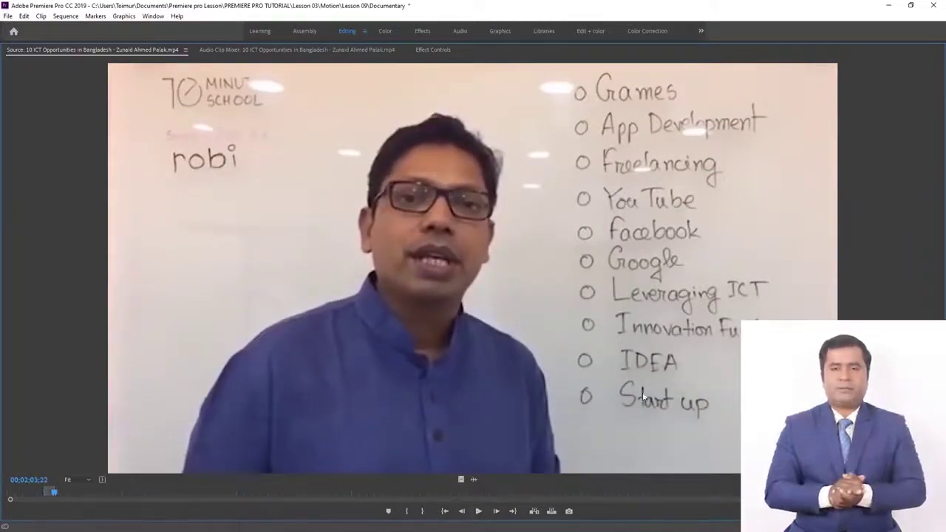
double_click(140, 51)
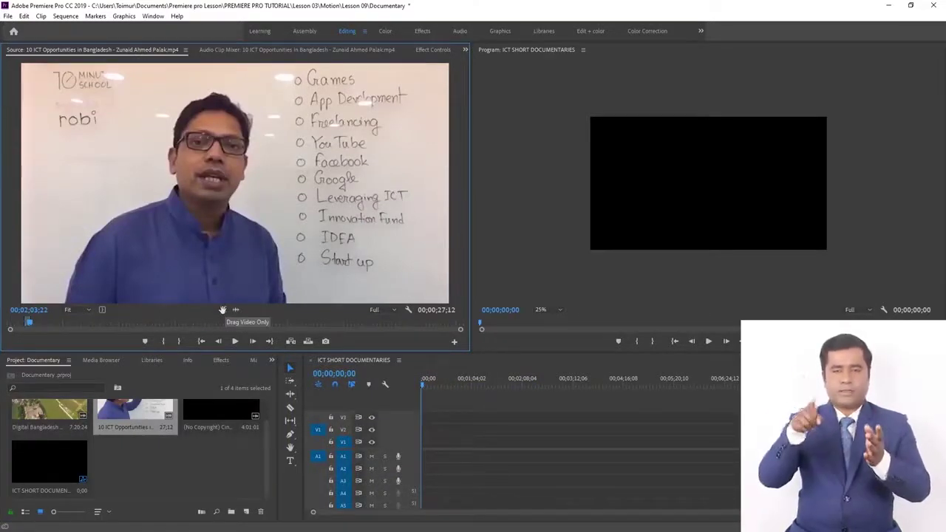
drag(223, 311, 423, 448)
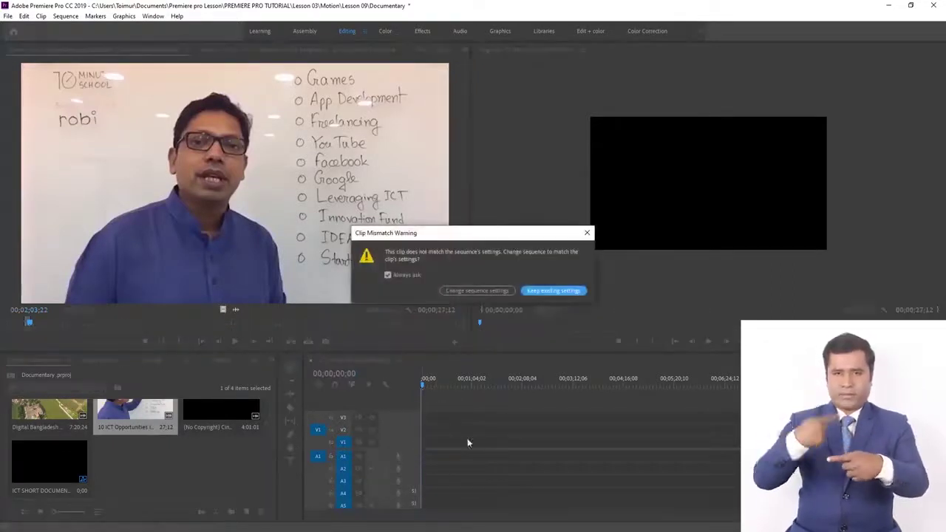
click(557, 291)
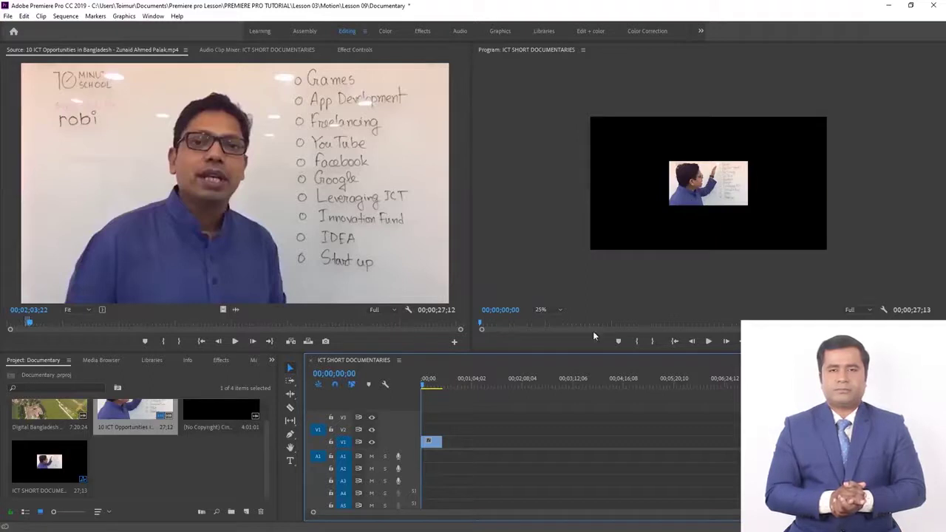
Apply Set to Frame Size to the clip on V1 and scrub through it in the sequence to check the framing
right_click(432, 444)
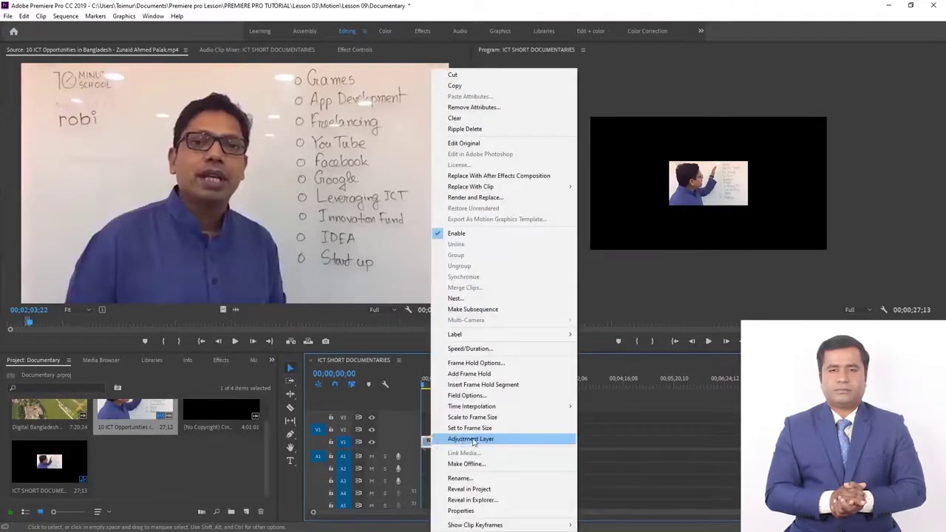
click(511, 428)
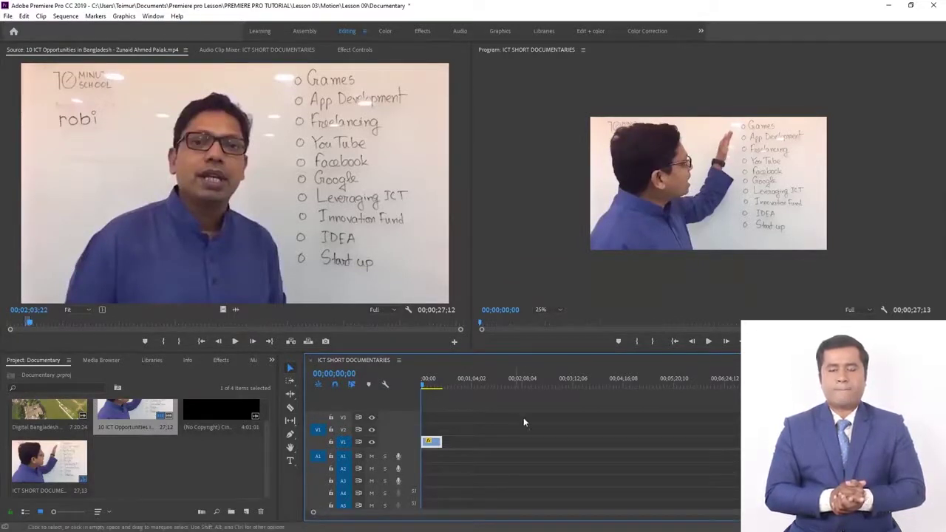
scroll(523, 417, up, 3)
drag(477, 513, 408, 513)
scroll(456, 417, up, 2)
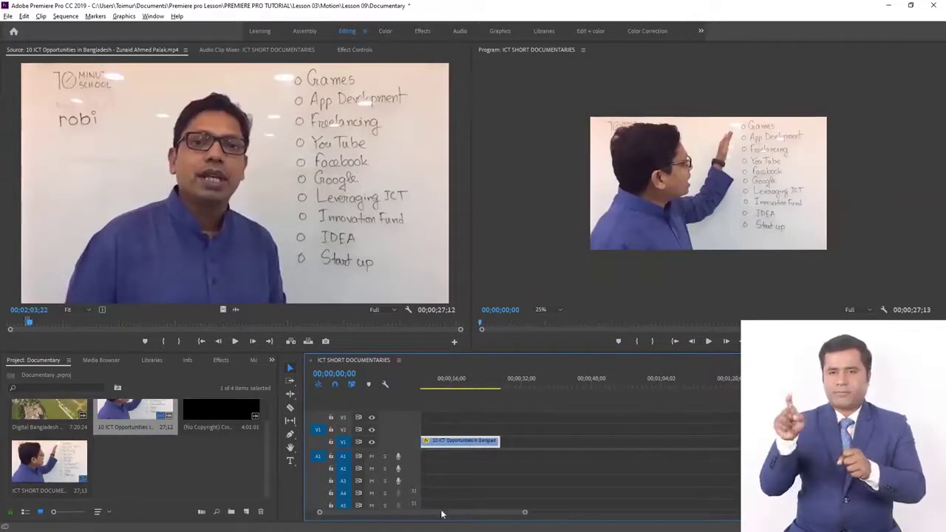
scroll(436, 512, up, 2)
click(473, 388)
drag(473, 392, 494, 387)
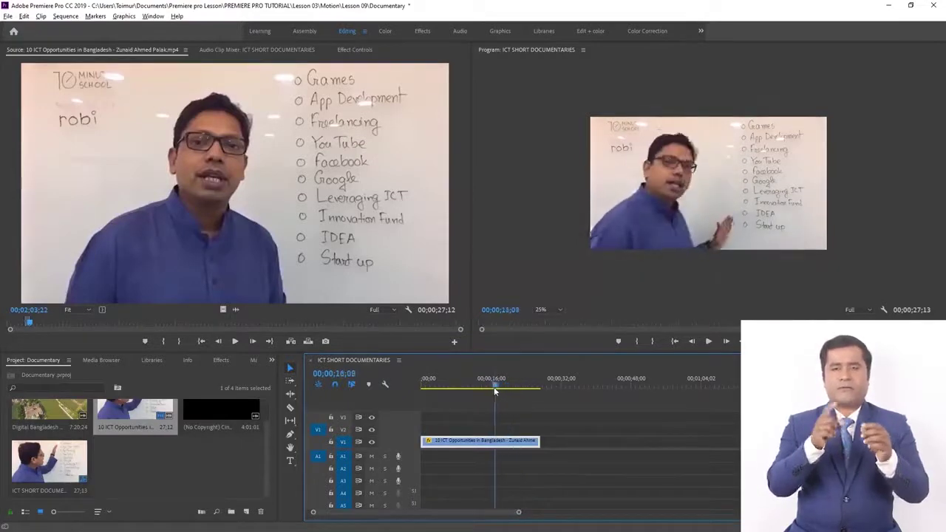
scroll(611, 399, up, 1)
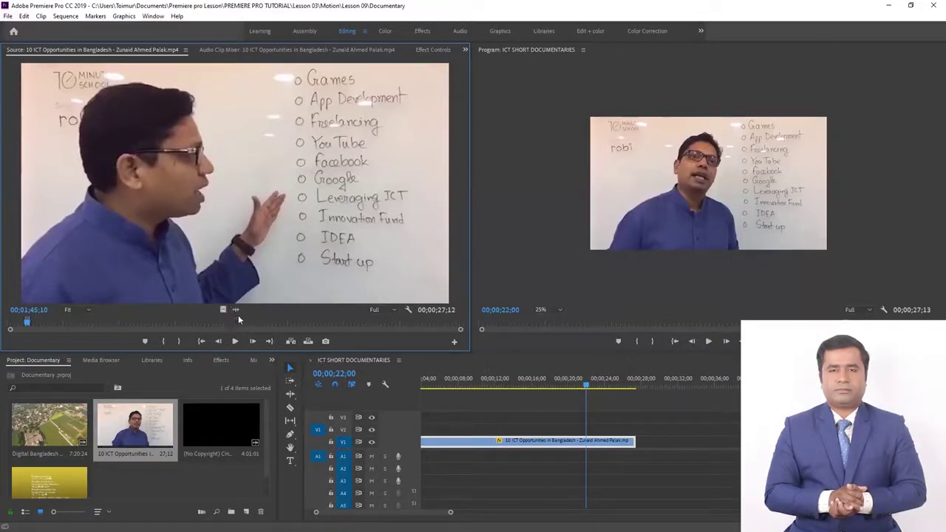
Add only the excerpt's audio to A1 and align its start with the video clip at the beginning of the sequence
drag(237, 309, 426, 462)
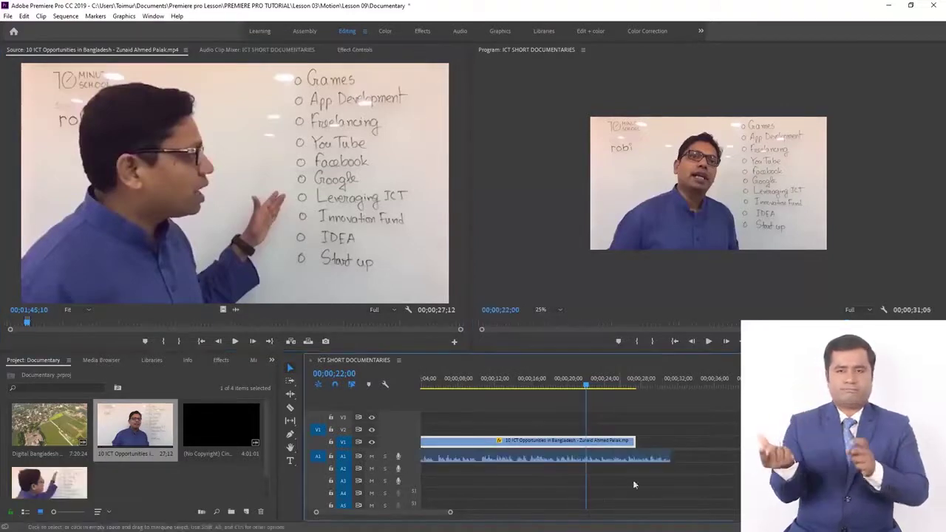
scroll(419, 516, up, 2)
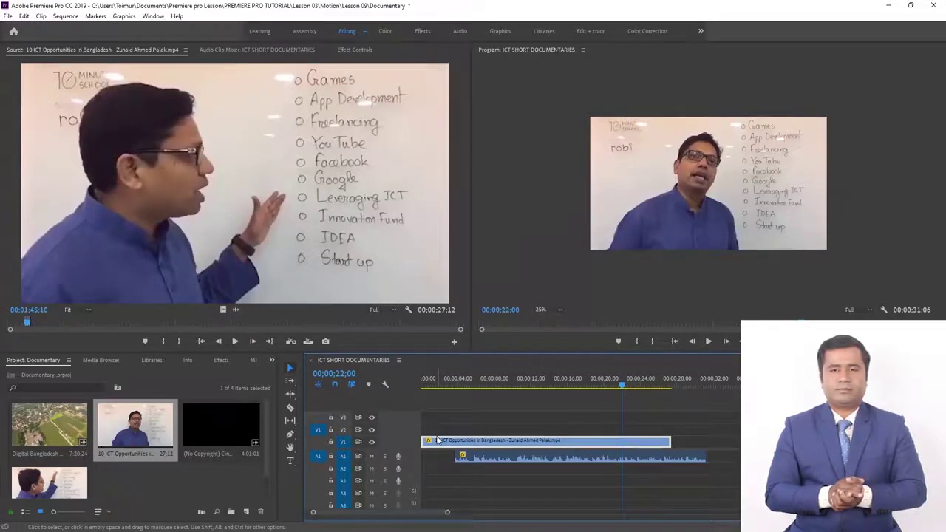
click(487, 459)
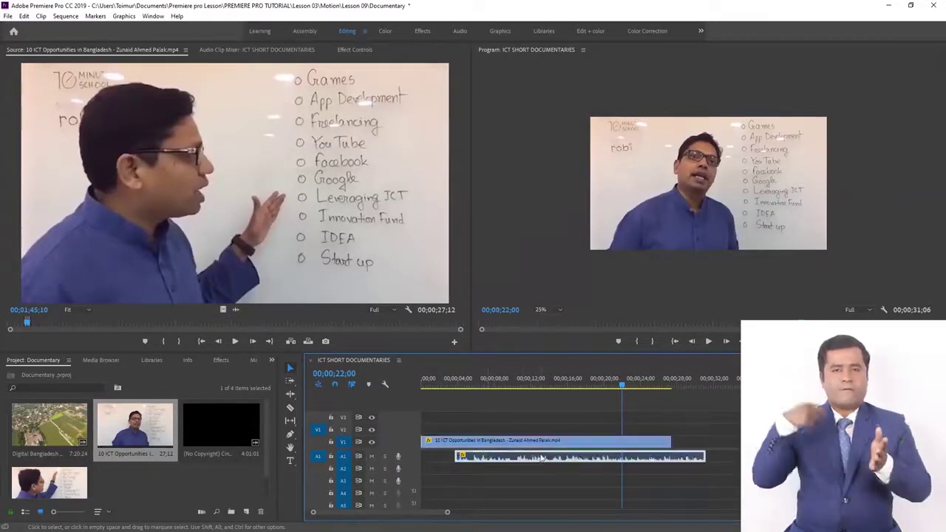
drag(538, 459, 471, 459)
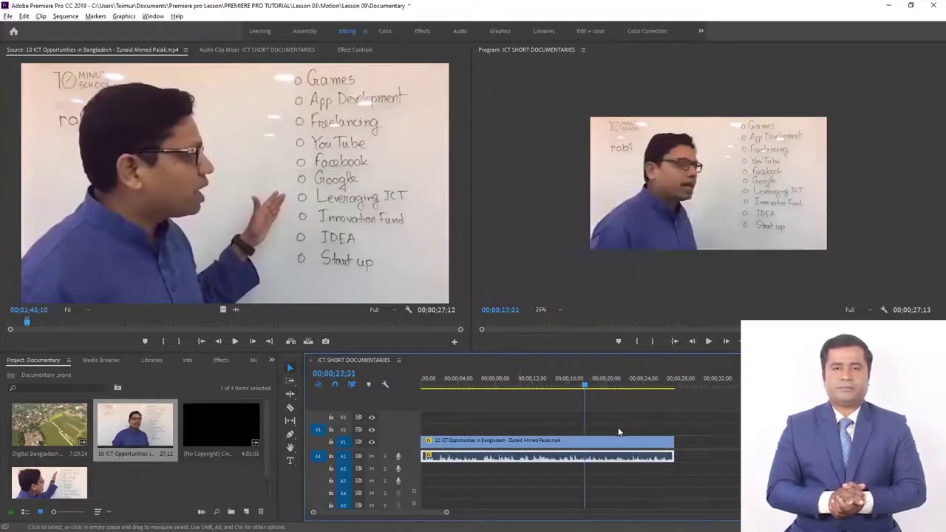
Split both the V1 video clip and the A1 audio clip with the Razor tool at 00;00;17;21
key(c)
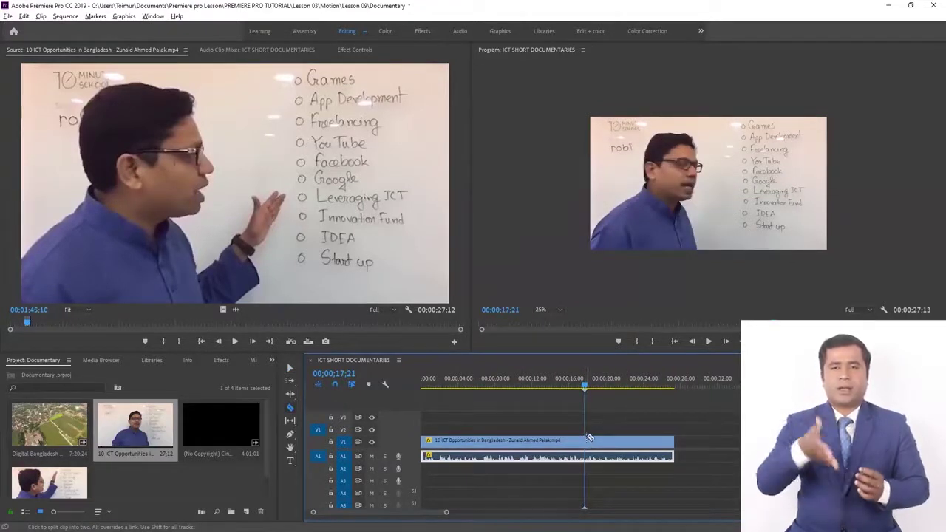
click(589, 438)
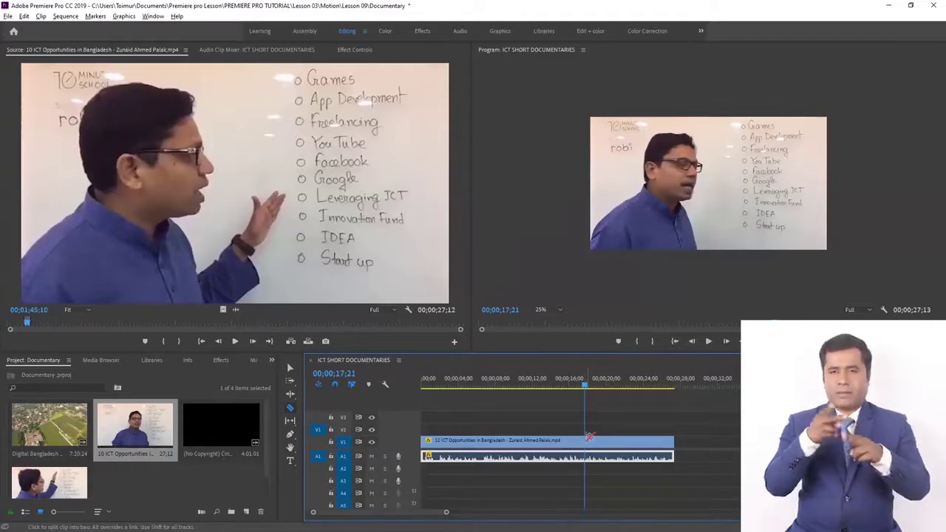
click(289, 409)
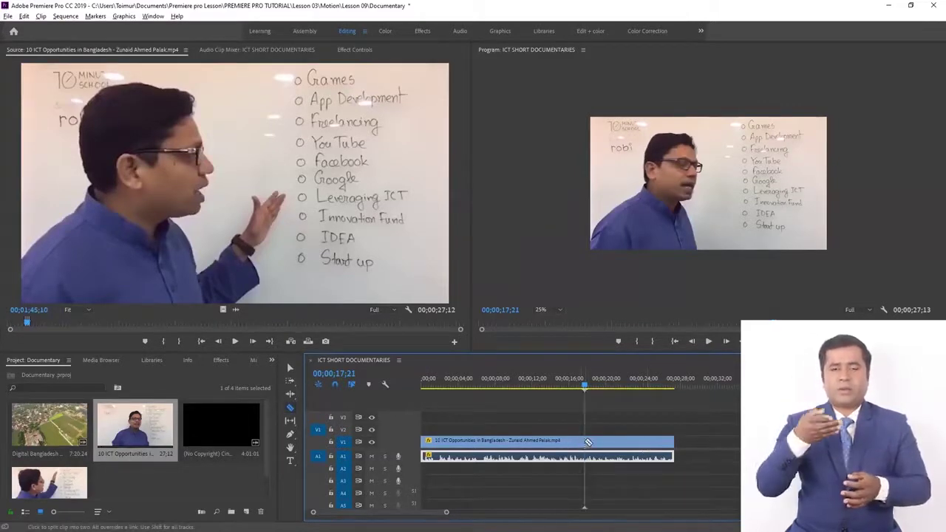
click(587, 440)
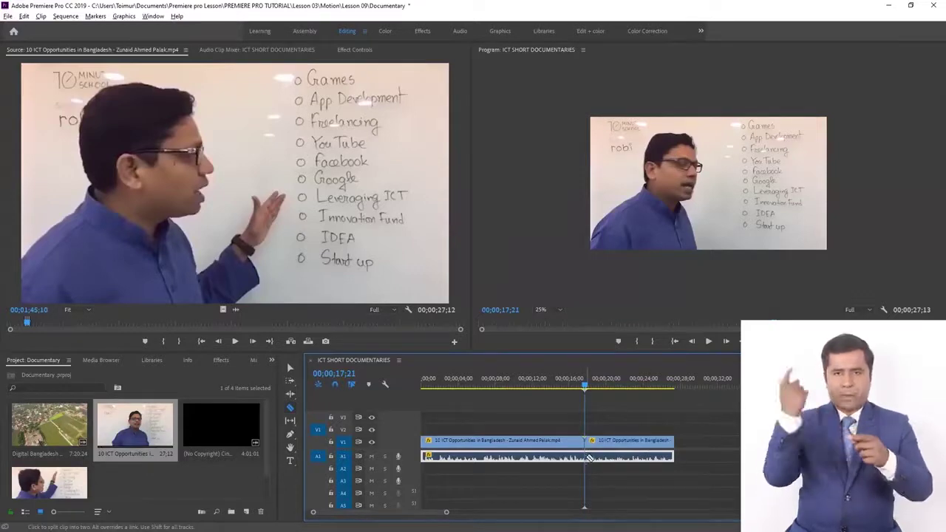
click(588, 458)
Delete the video and audio segments that follow the cut at 00;00;17;21
key(v)
drag(693, 420, 621, 486)
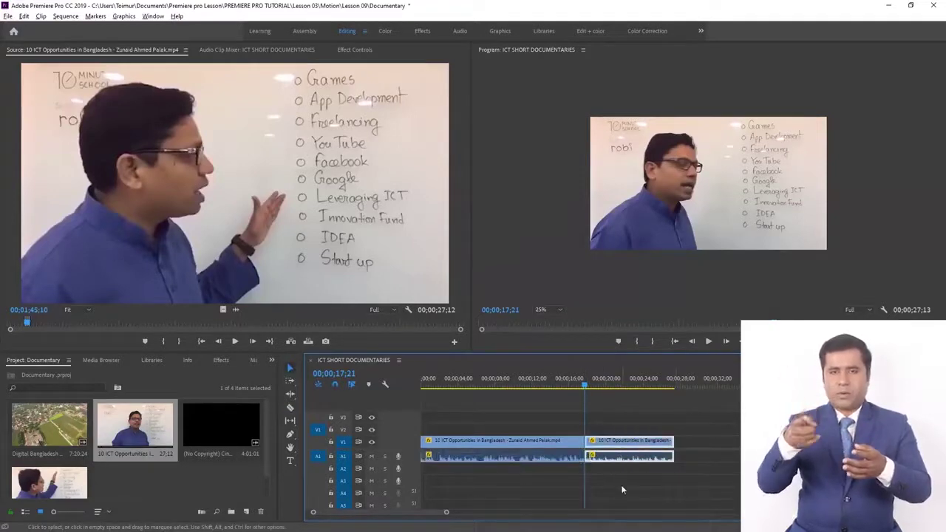
key(Delete)
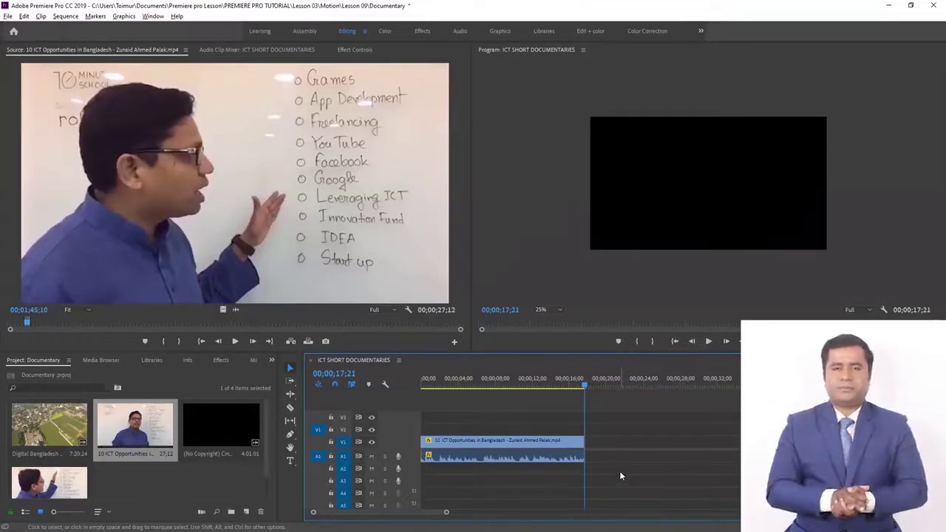
Play the source video in an enlarged Source monitor and mark a 00;00;36;27 excerpt ending at 00;02;53;29
click(163, 249)
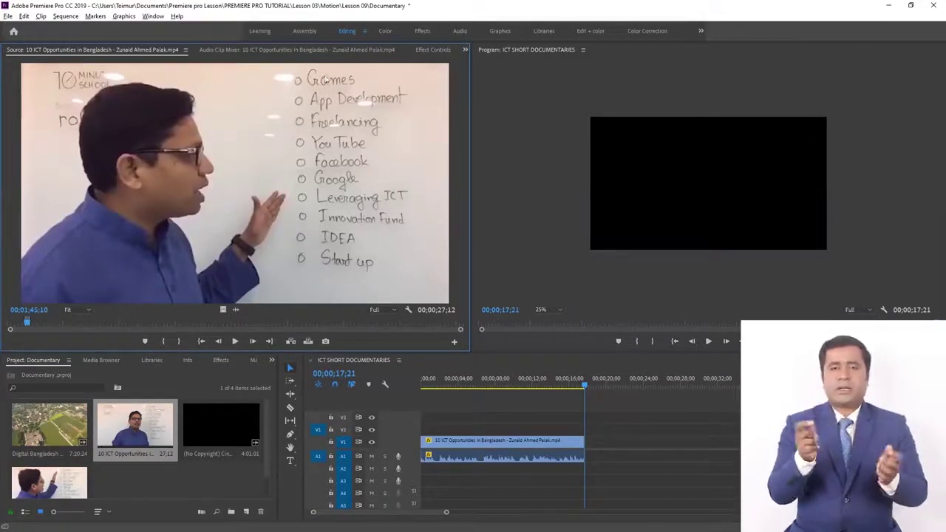
key(grave)
key(space)
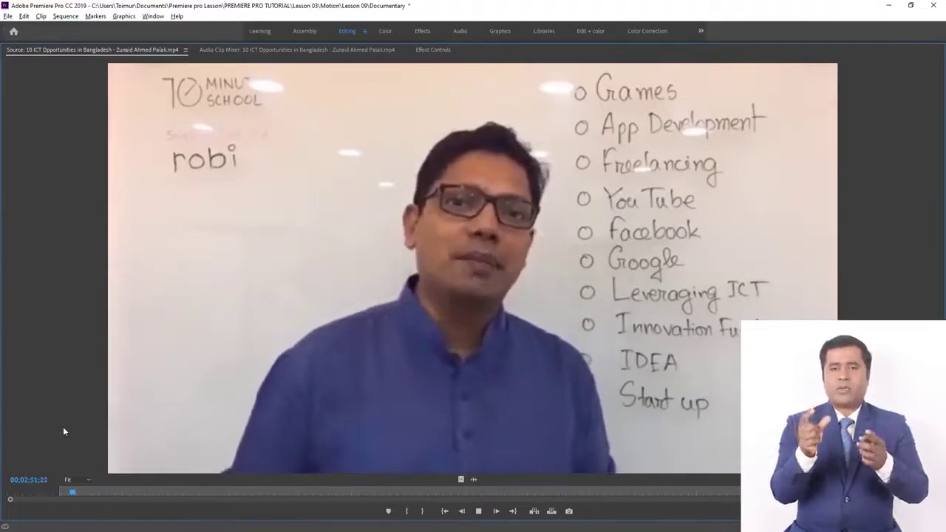
key(space)
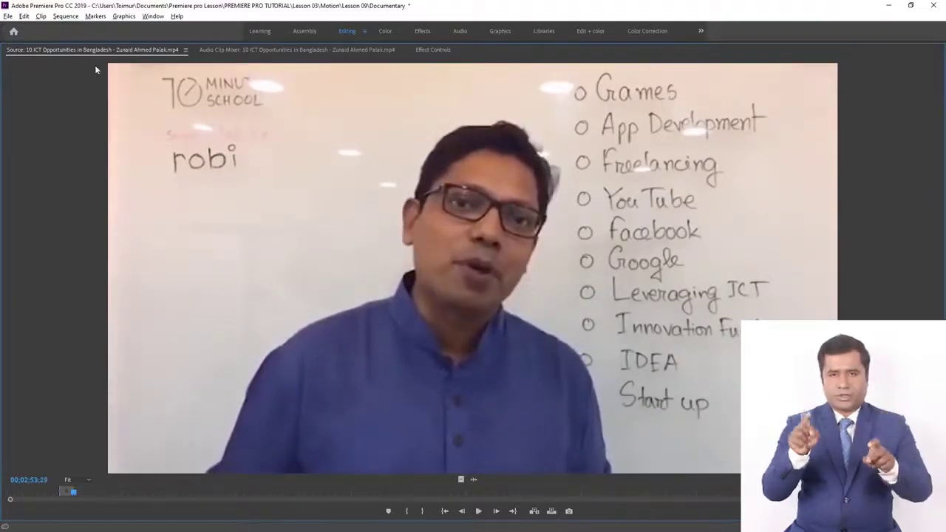
double_click(83, 50)
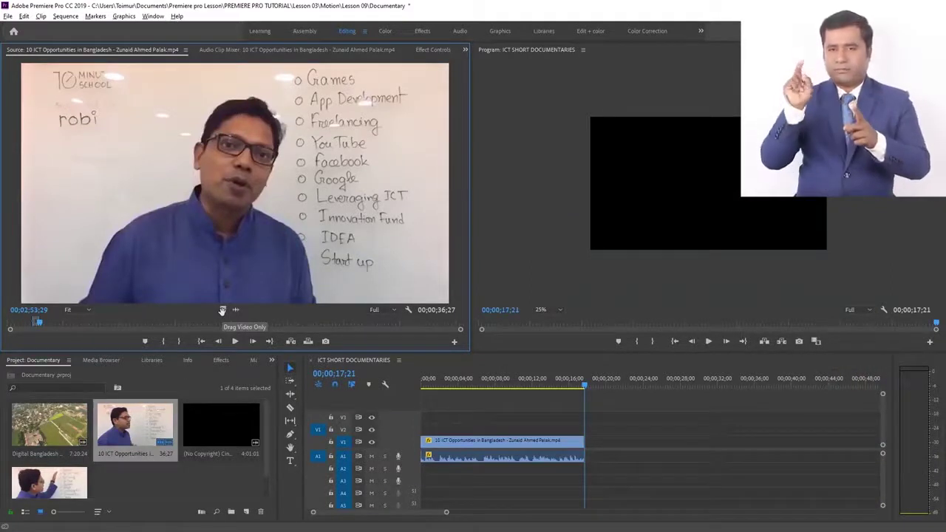
Append the marked excerpt's video to V1 and its audio to A1 directly after the first clip at 00;00;17;21
drag(222, 309, 581, 442)
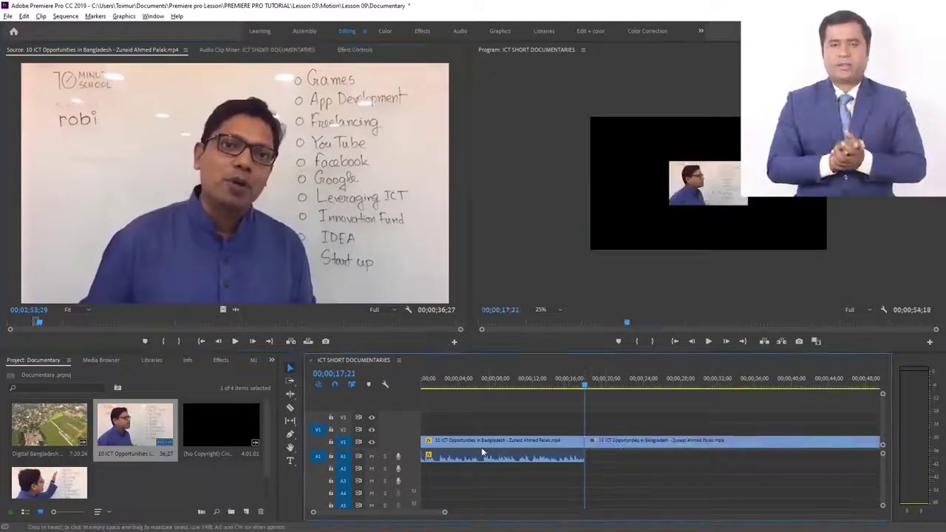
key(minus)
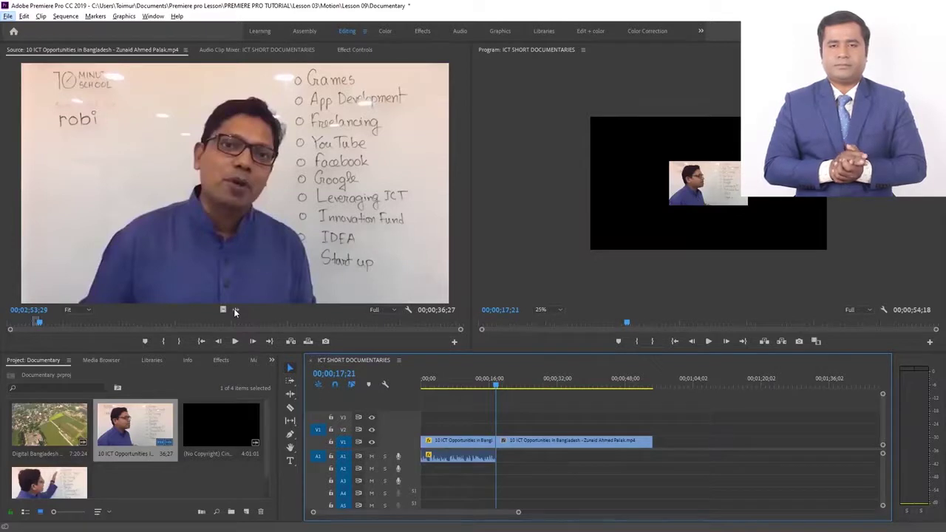
drag(235, 311, 502, 466)
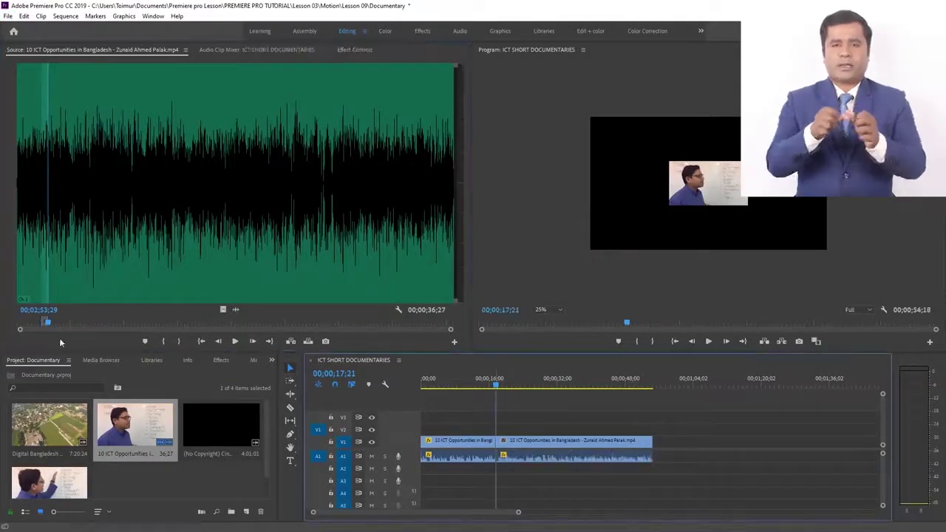
Mark a 00;00;31;01 source excerpt ending at 00;11;53;19 and append its video to V1 and audio to A1 after the second clip
click(222, 309)
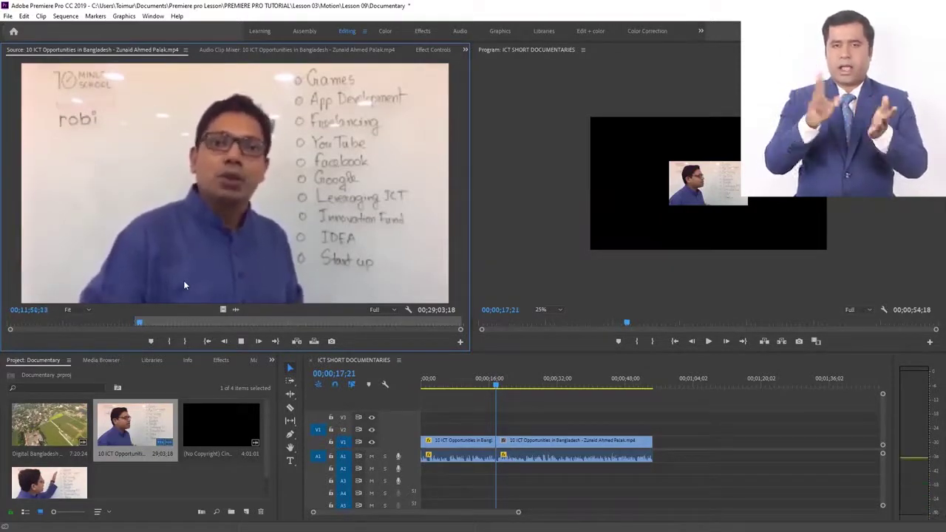
key(space)
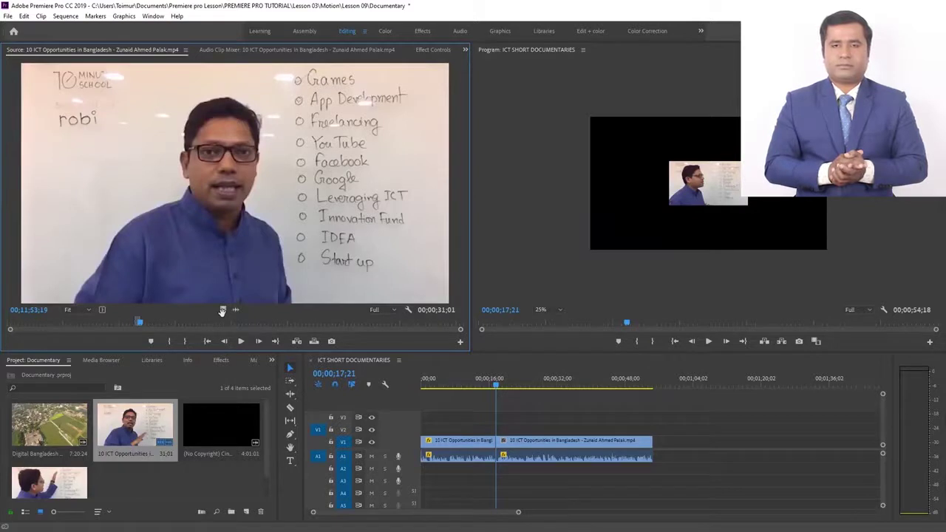
drag(222, 311, 660, 442)
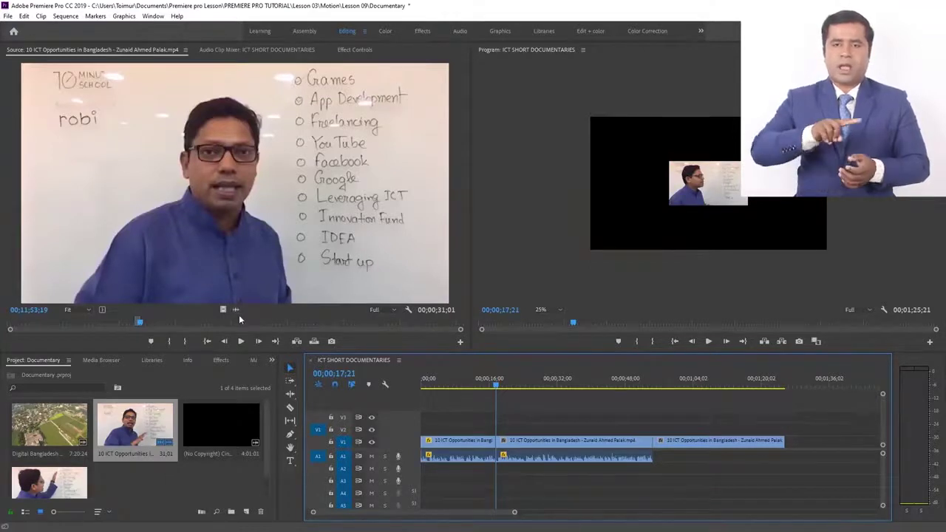
drag(235, 311, 657, 462)
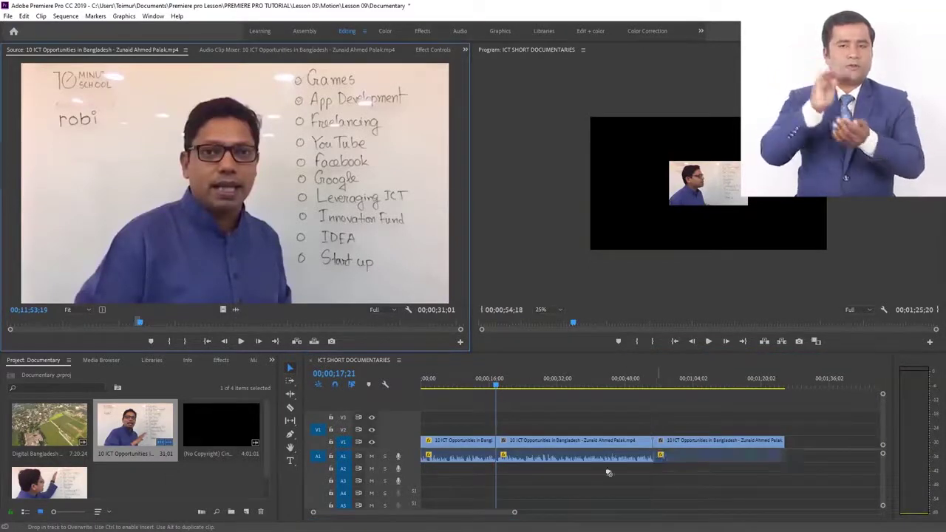
key(minus)
Mark a 00;02;15;07 source excerpt ending at 00;14;42;20 and append its video to V1 after the third clip
click(146, 324)
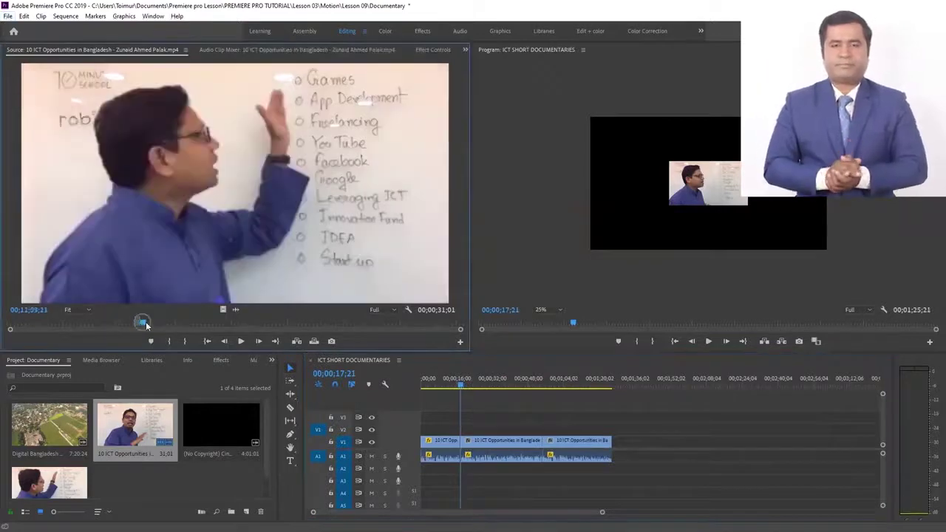
key(space)
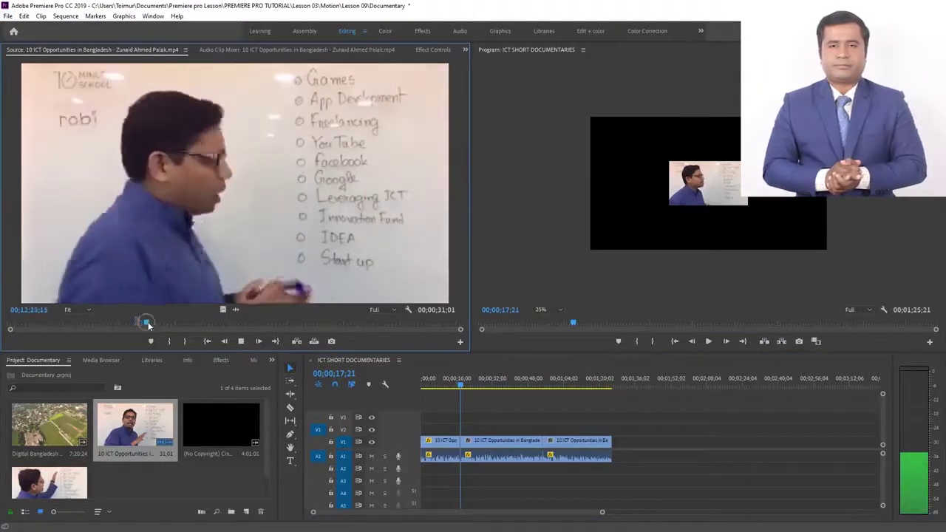
click(169, 340)
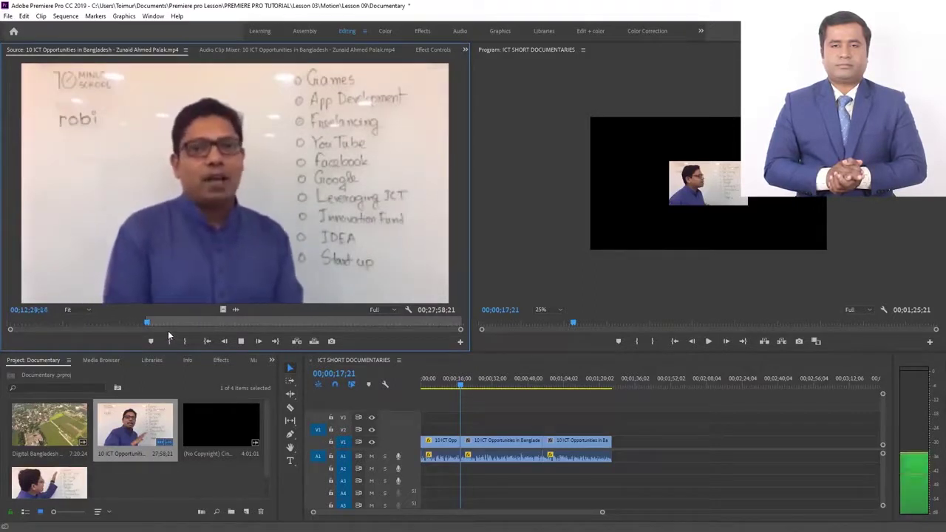
click(148, 324)
drag(147, 324, 171, 321)
key(space)
key(o)
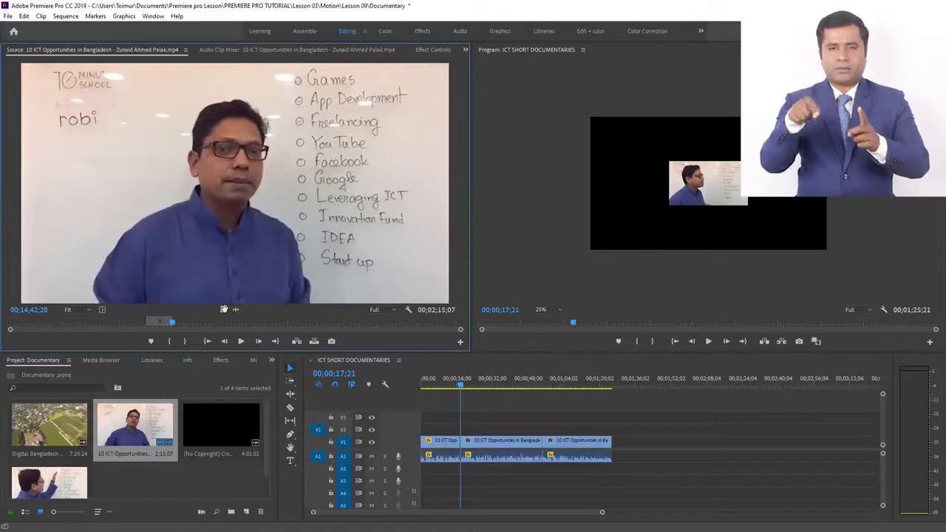
drag(353, 342, 614, 444)
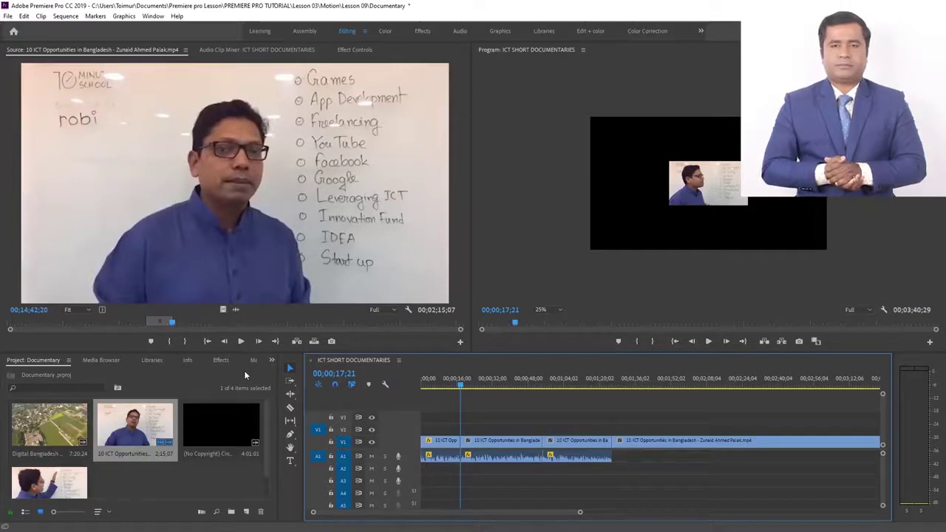
Append the marked excerpt's audio to A1 directly after the third audio clip, beneath the fourth video clip
drag(236, 310, 614, 458)
key(minus)
key(minus)
key(minus)
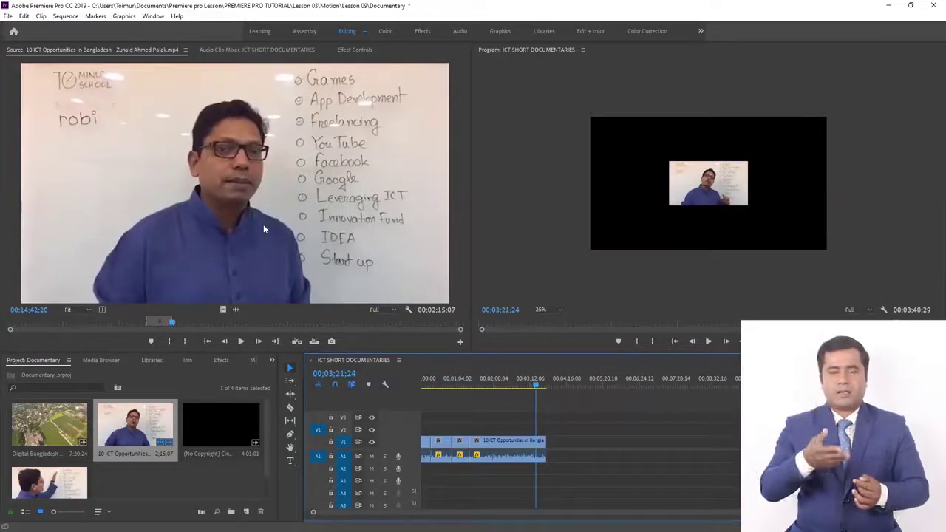
scroll(515, 441, up, 5)
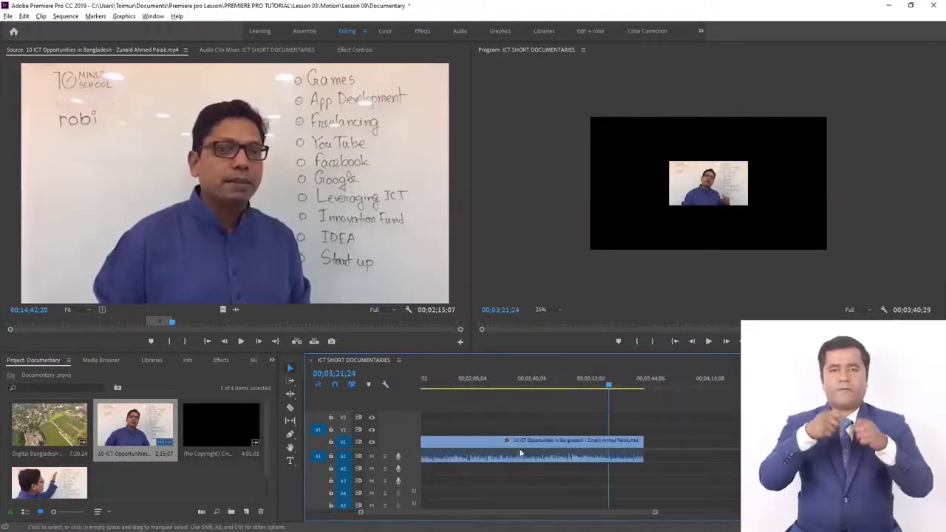
scroll(437, 519, up, 5)
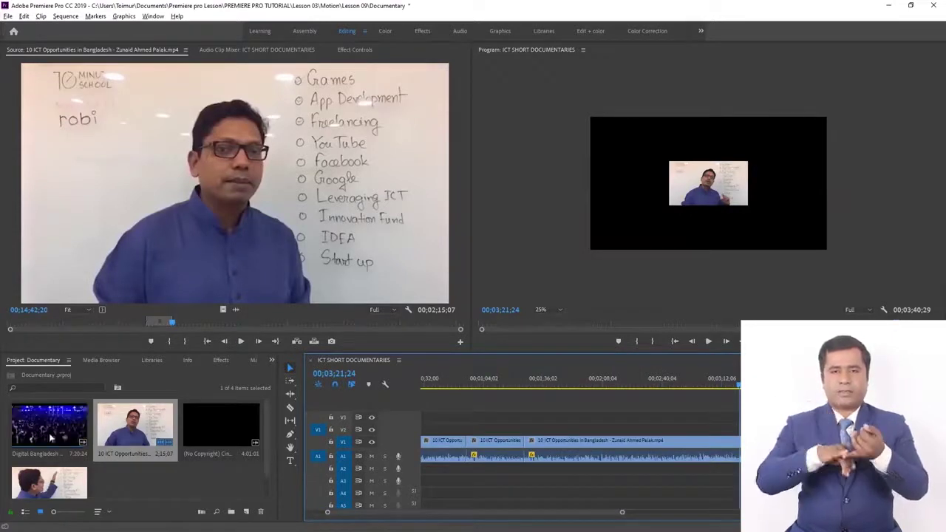
key(minus)
key(minus)
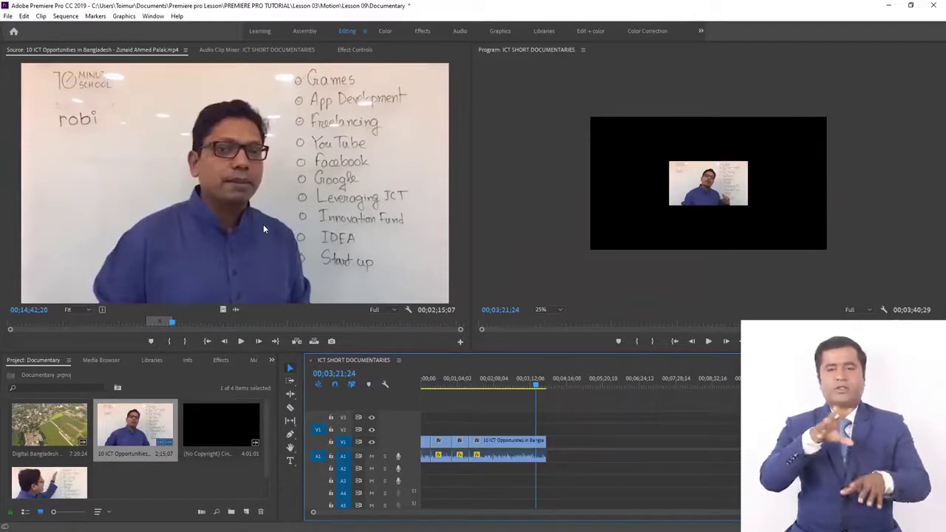
scroll(503, 439, up, 4)
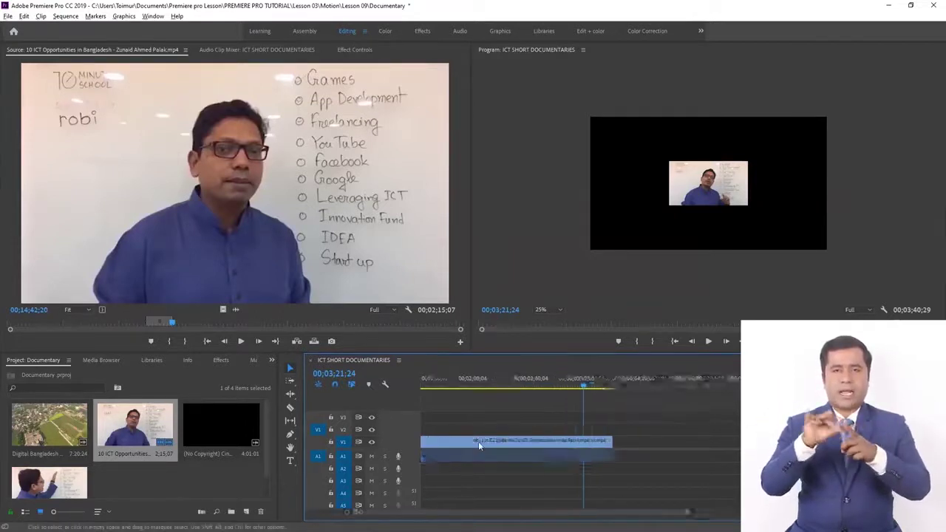
scroll(439, 517, up, 5)
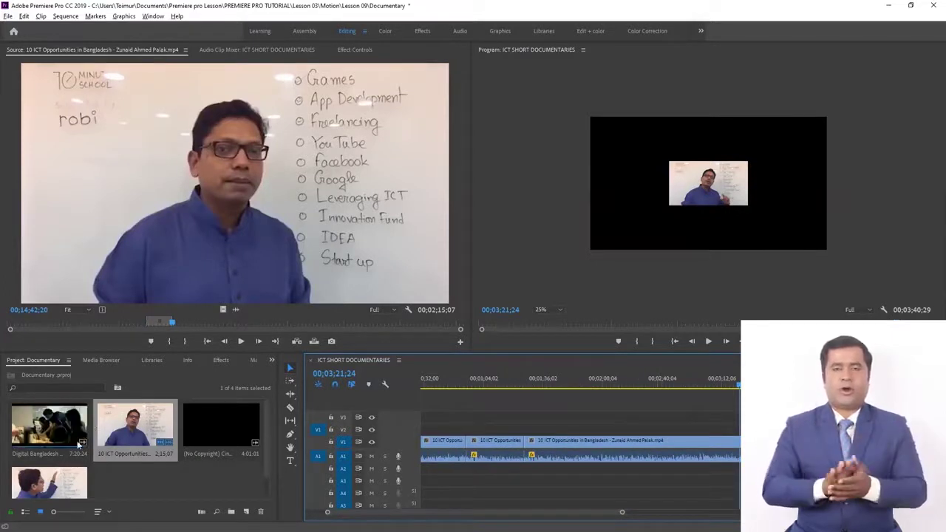
Load the Digital Bangladesh and ICT Division 2018 video as source, preview it and mark an In point at 00;00;46;23
double_click(49, 432)
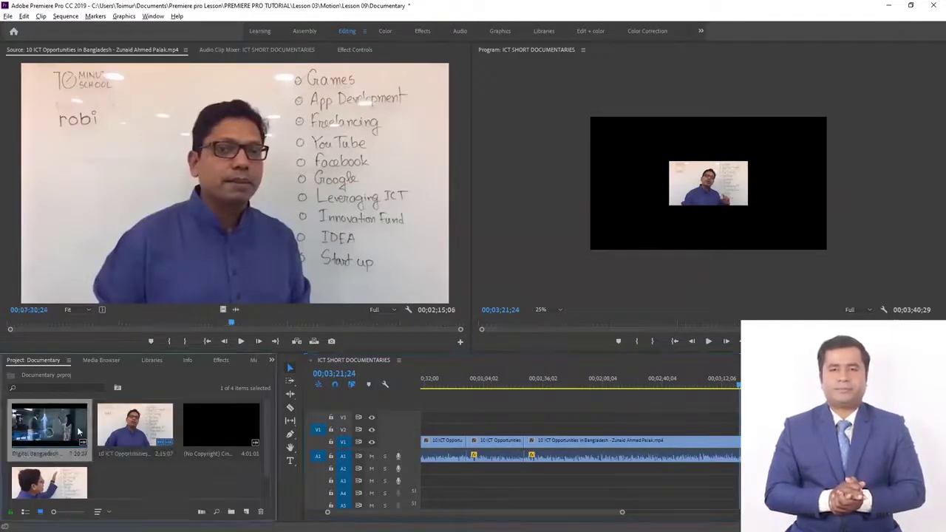
key(space)
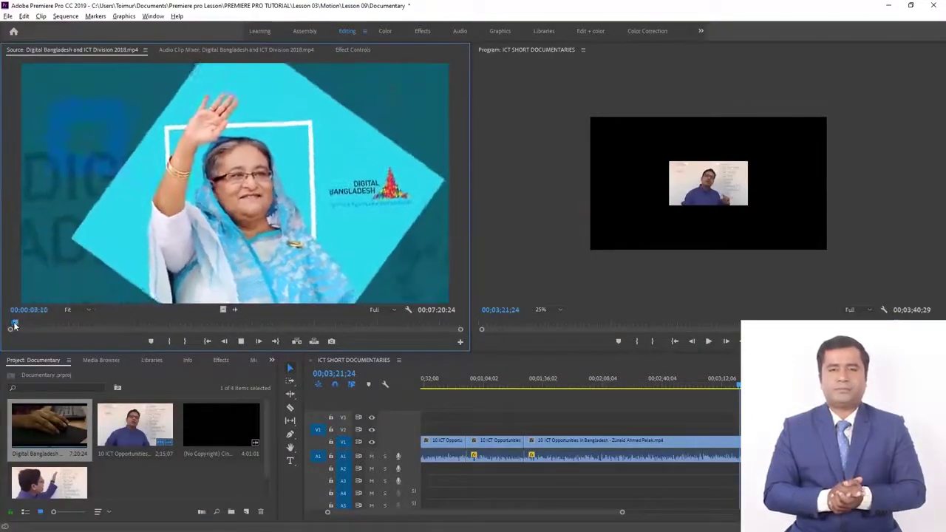
click(19, 326)
drag(18, 324, 54, 327)
key(space)
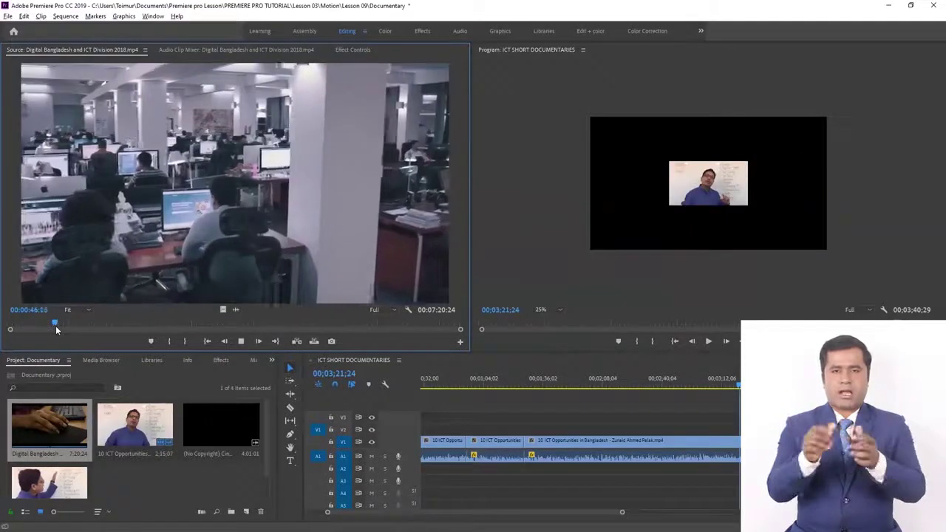
key(space)
drag(54, 326, 55, 324)
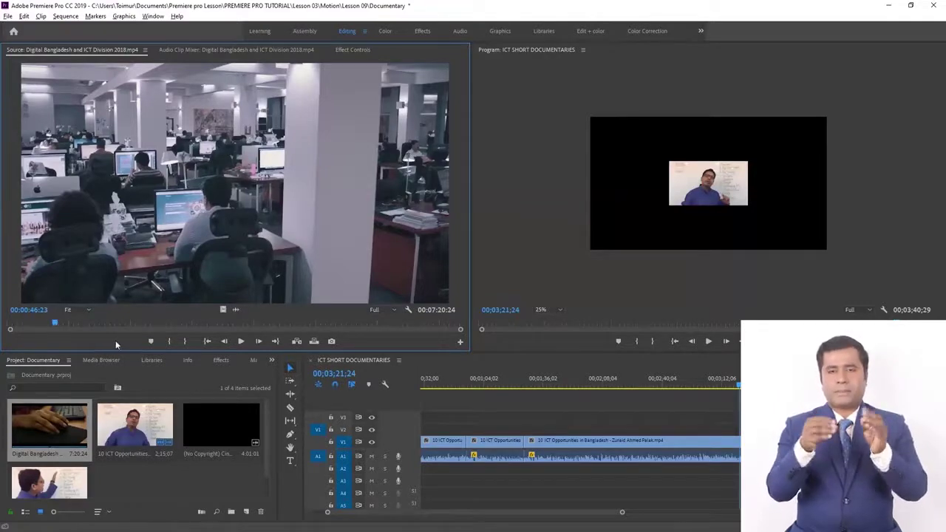
key(i)
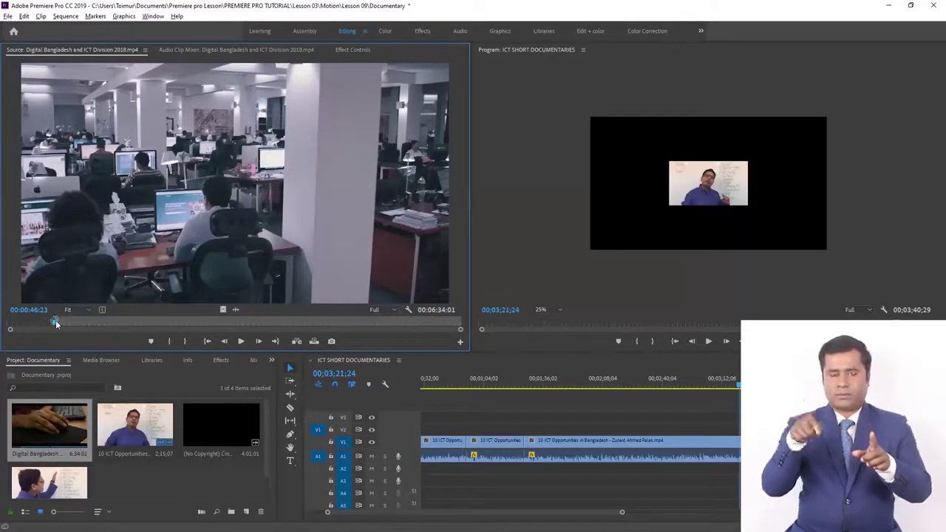
End the office excerpt at 00;00;48;21 and place its video on V3 at 00;03;27;21 above the fourth clip
drag(56, 323, 58, 325)
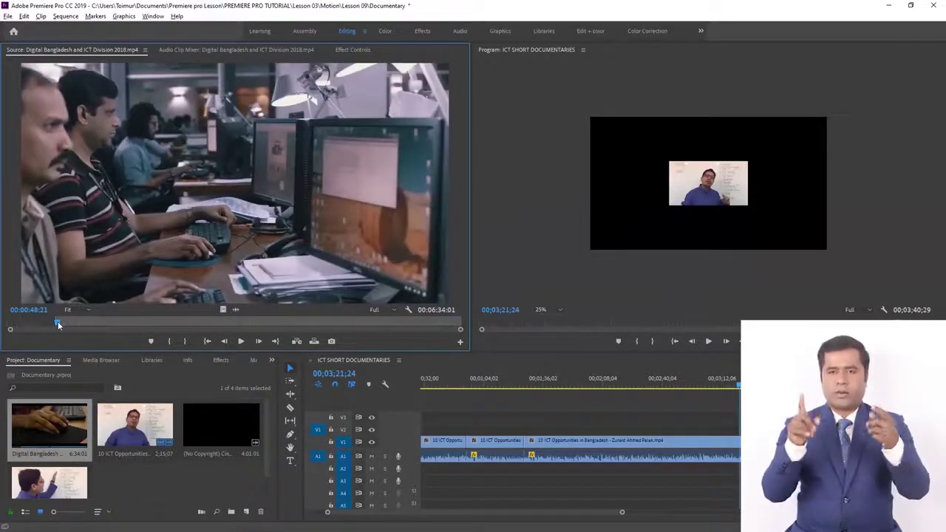
key(i)
key(o)
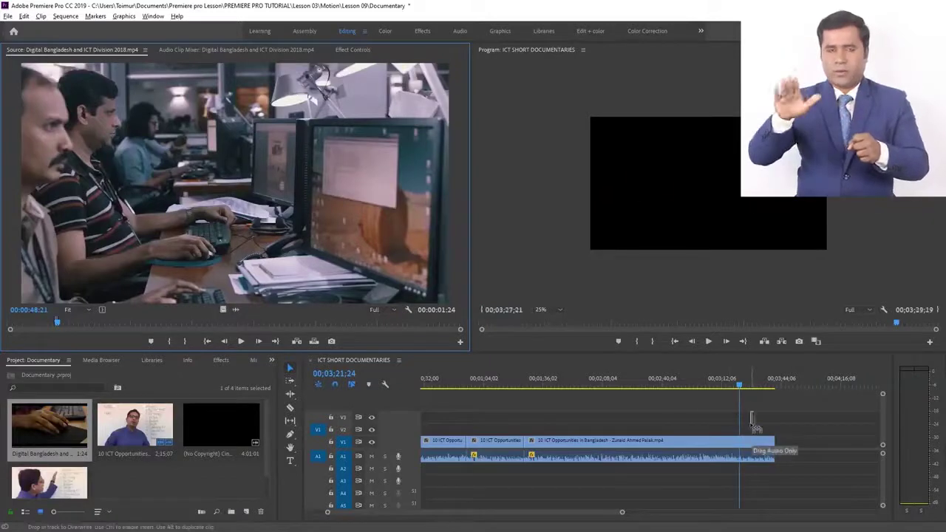
click(750, 420)
Mark a 00;00;11;02 excerpt of the Digital Bangladesh video ending at 00;04;47;07
drag(53, 327, 65, 328)
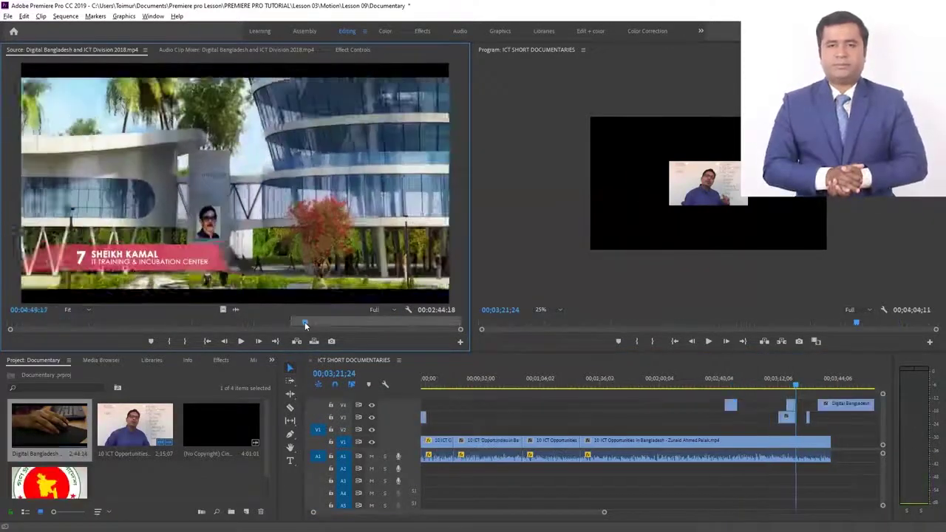
drag(305, 325, 301, 324)
key(o)
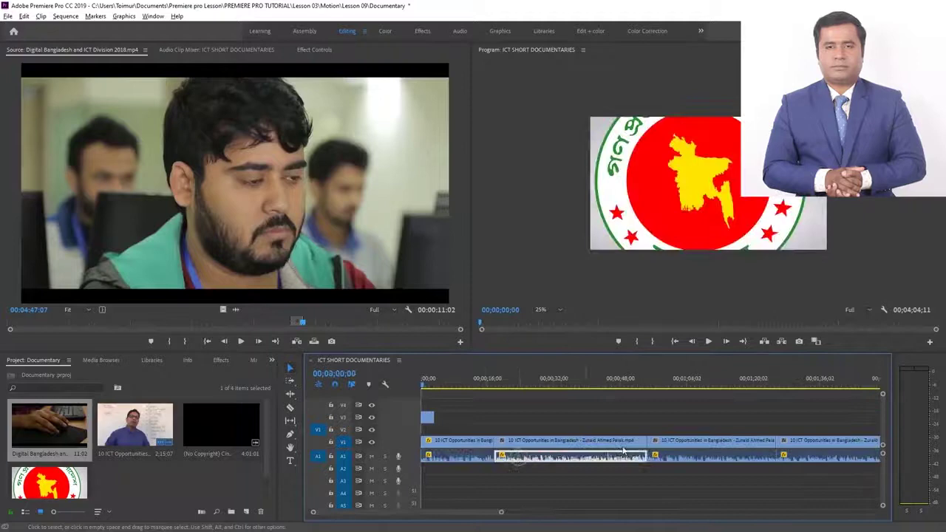
Place the cinematic documentary background music's audio on A2 from the sequence start and trim its end to the last V1 clip's end
click(692, 458)
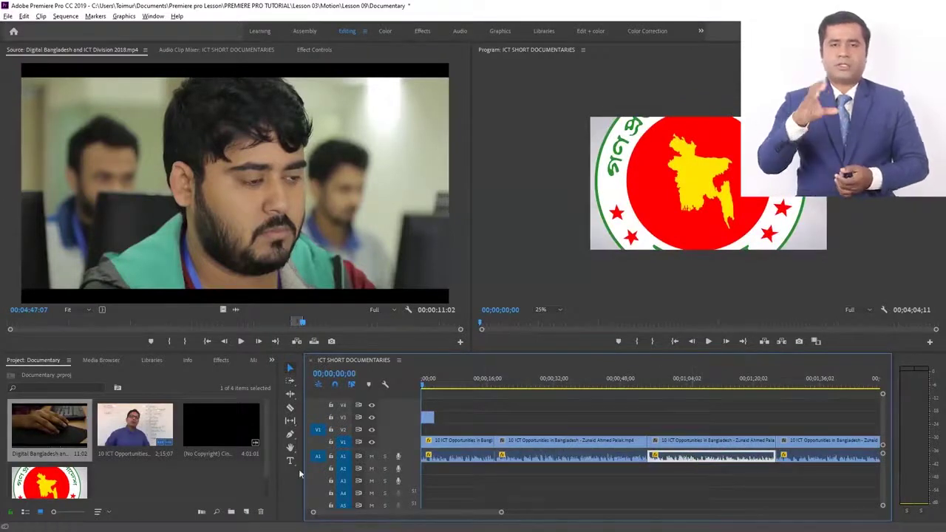
scroll(93, 433, down, 1)
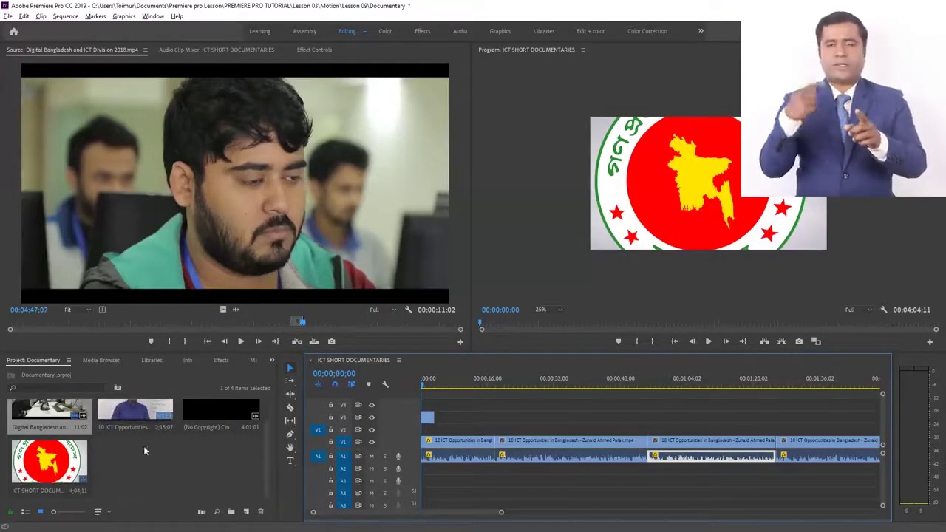
double_click(222, 412)
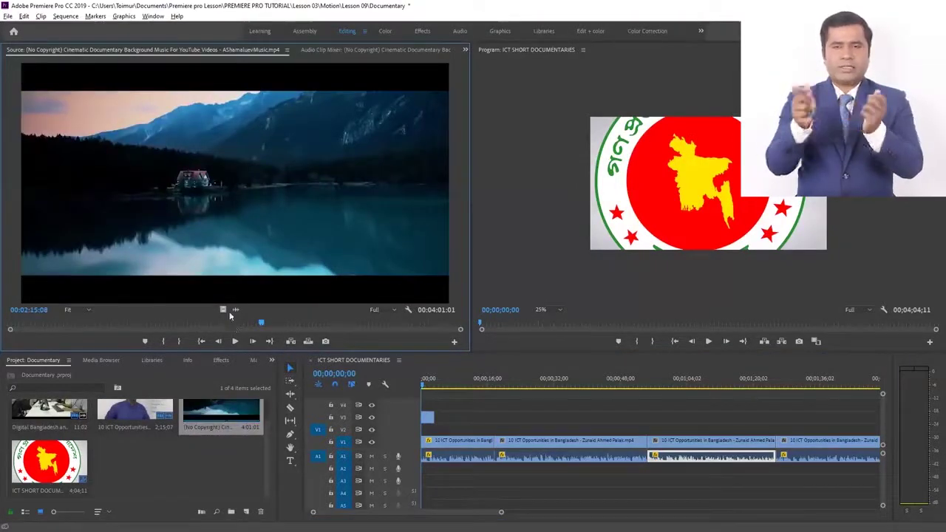
drag(233, 311, 421, 473)
key(minus)
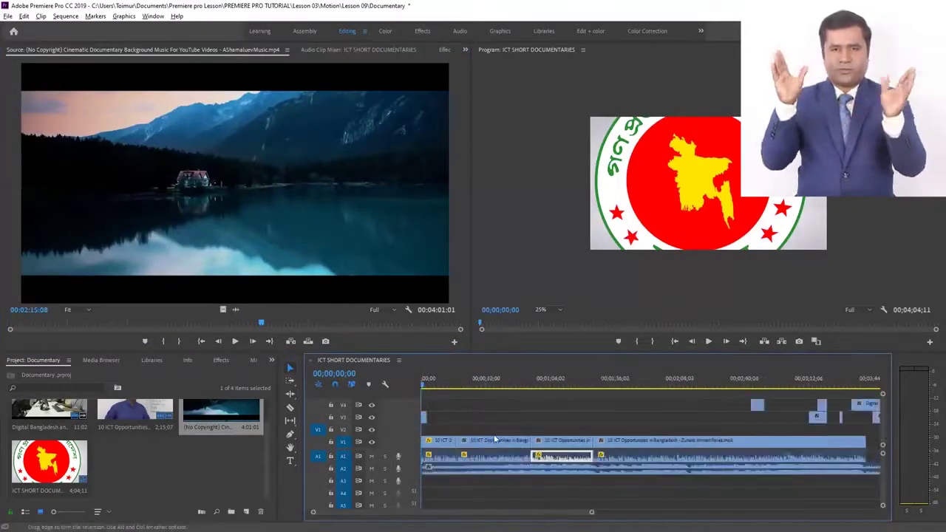
key(minus)
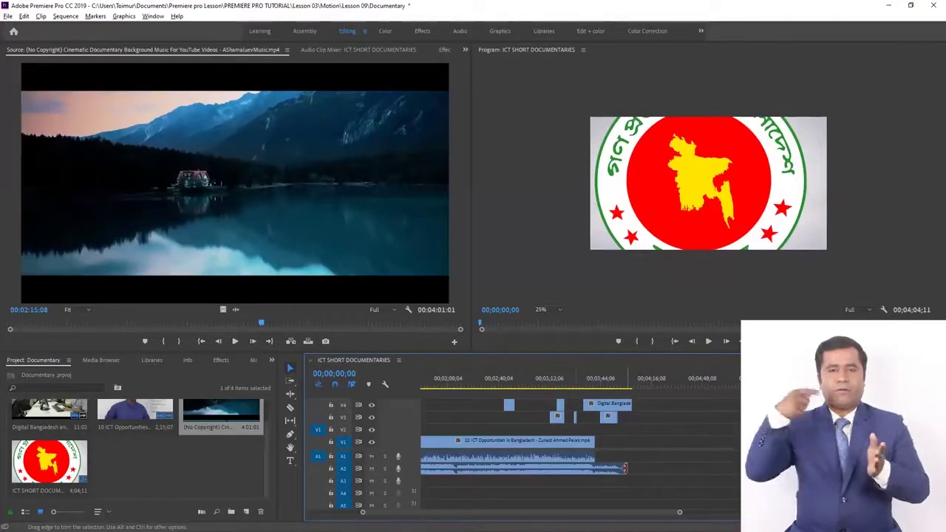
drag(625, 468, 593, 474)
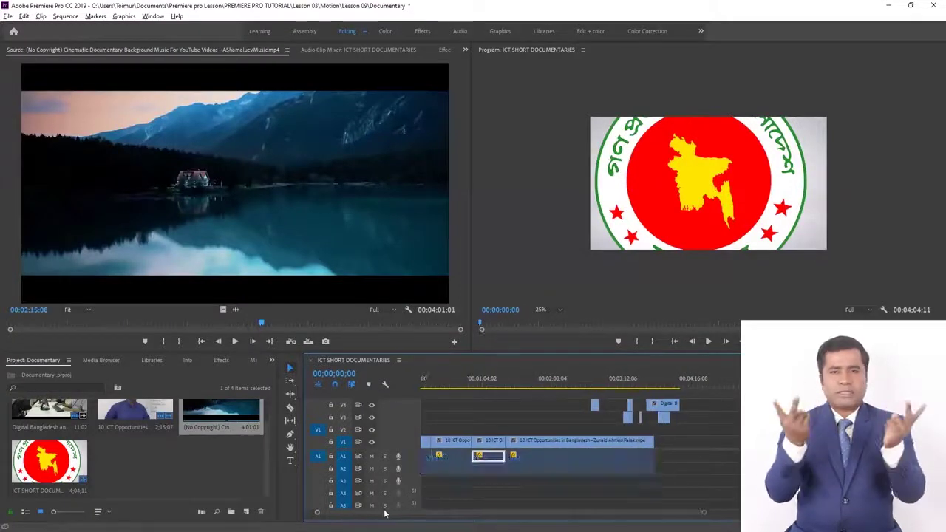
Play the sequence briefly from the start of the second V1 clip to check the speech against the music
click(429, 386)
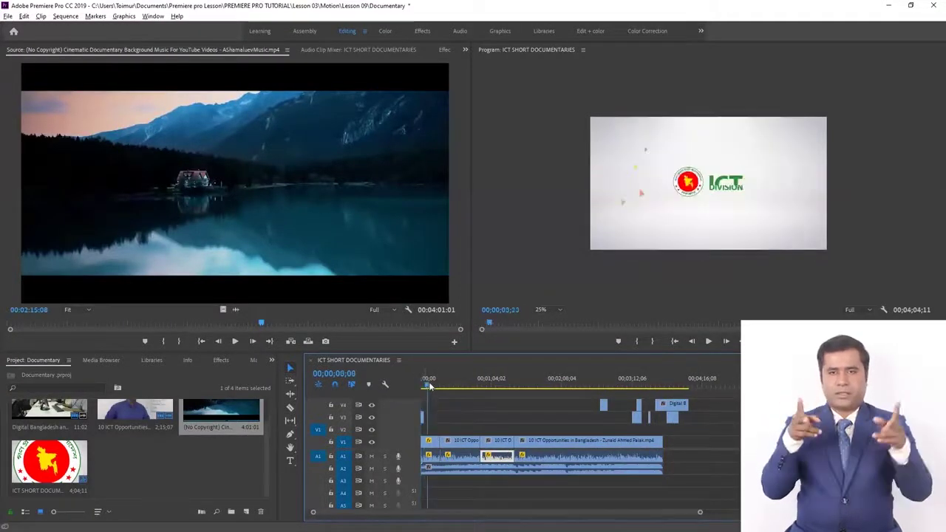
drag(430, 386, 444, 386)
click(708, 341)
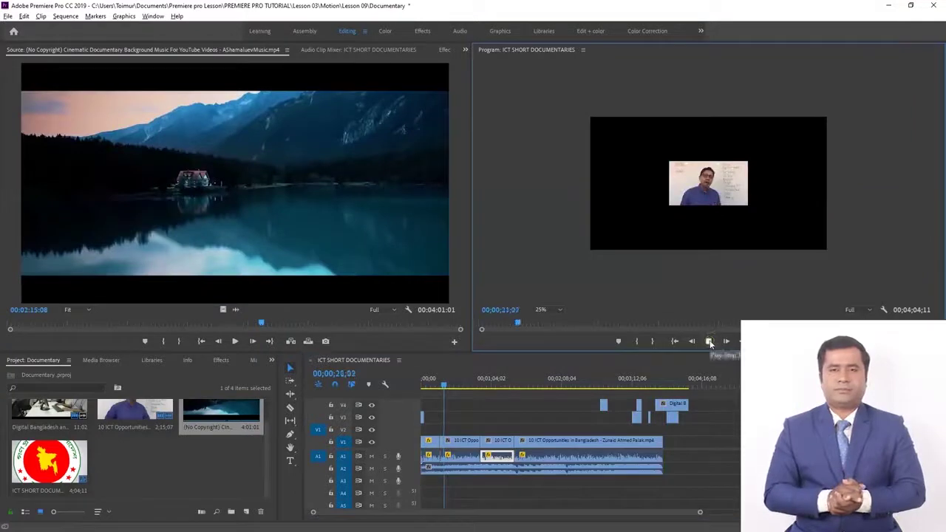
click(709, 341)
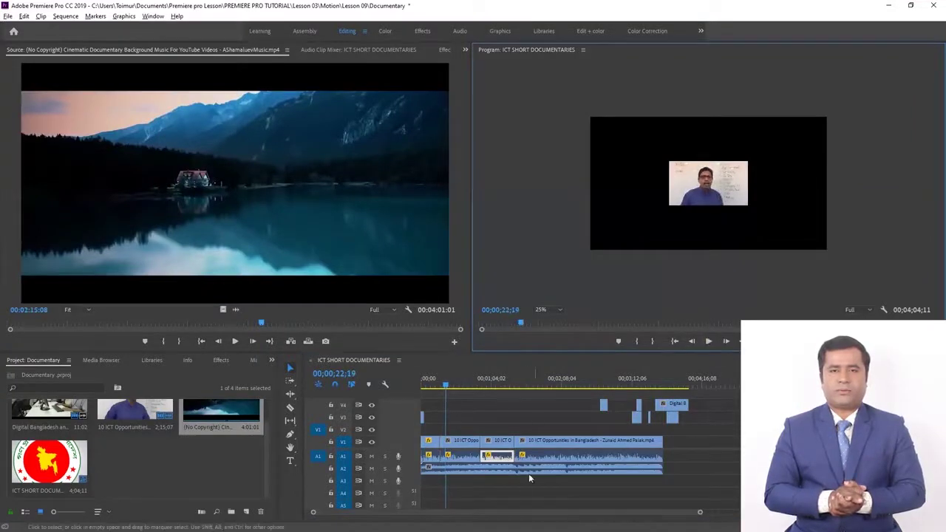
Lower the A2 background music's level to -22.6 dB in the Audio Clip Mixer and play the sequence to check it
click(501, 479)
click(504, 469)
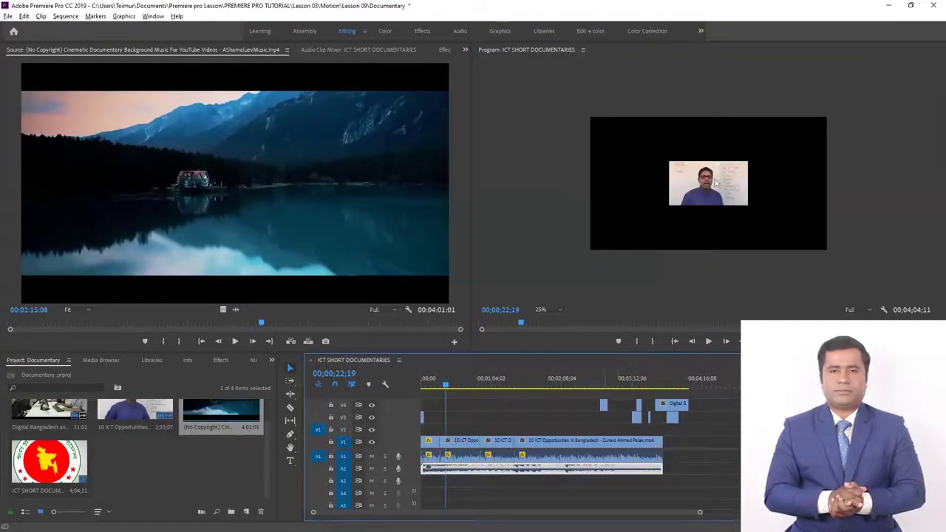
click(328, 50)
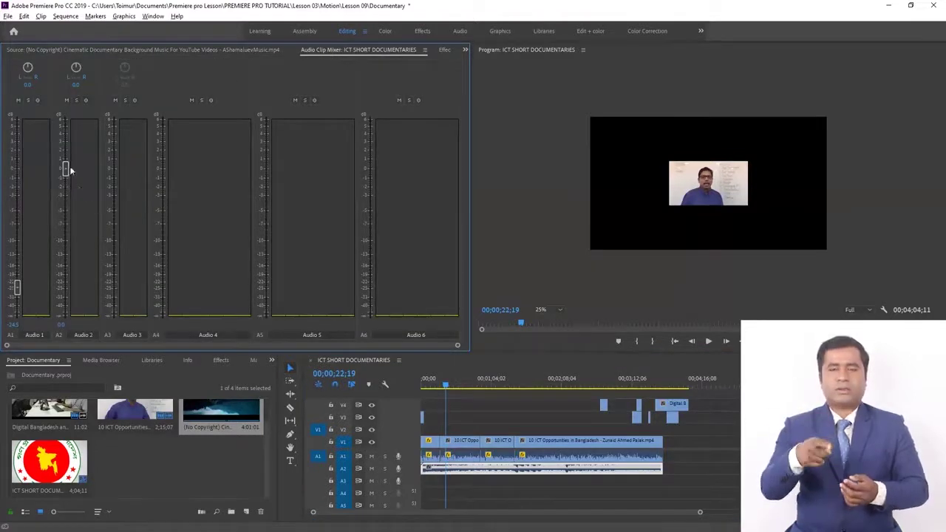
click(63, 286)
key(space)
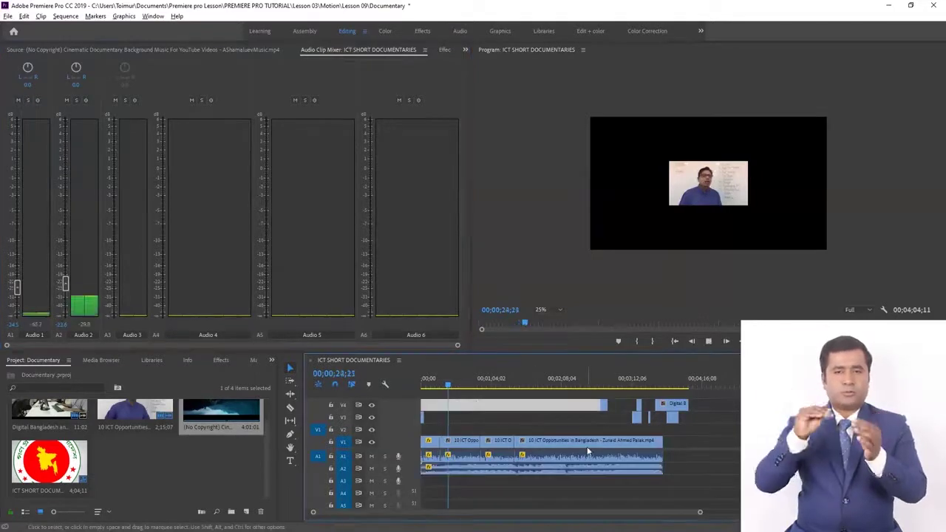
key(space)
Balance speech and music during playback, setting the Audio 1 level to -0.9 dB and the Audio 2 level to about -23 dB
drag(20, 288, 23, 172)
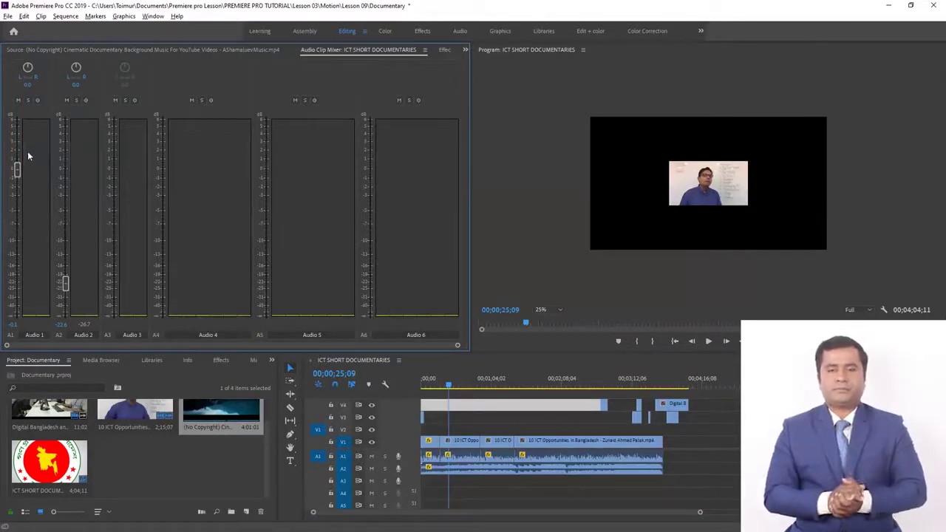
key(space)
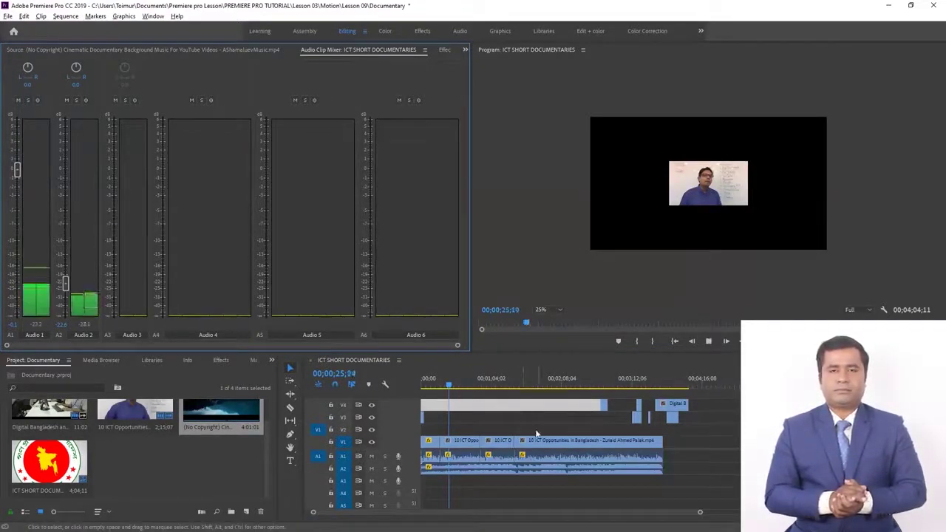
click(509, 471)
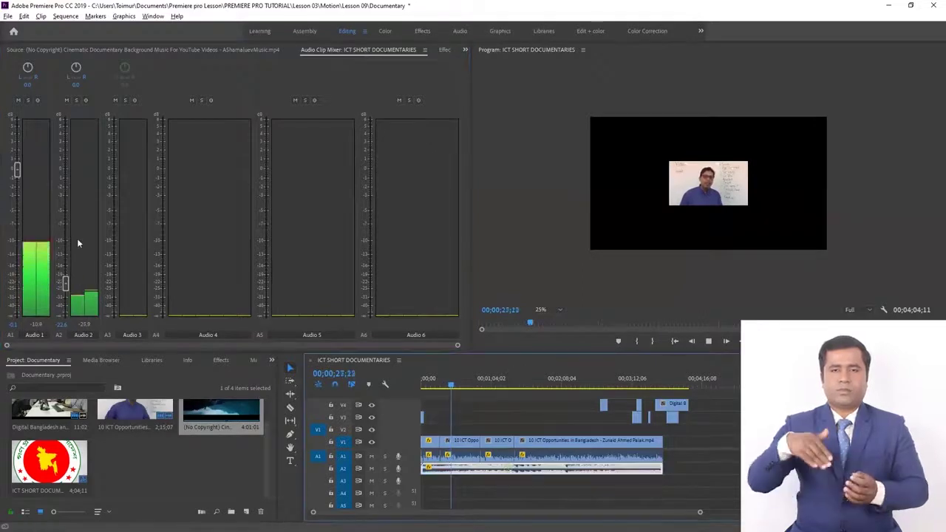
drag(65, 283, 65, 268)
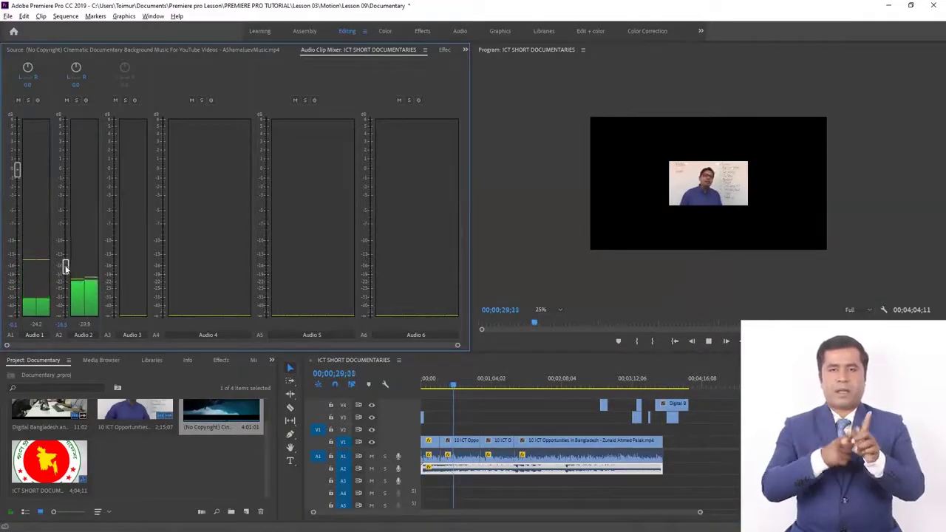
mouse_move(17, 169)
mouse_down()
mouse_move(17, 189)
mouse_move(17, 176)
mouse_up()
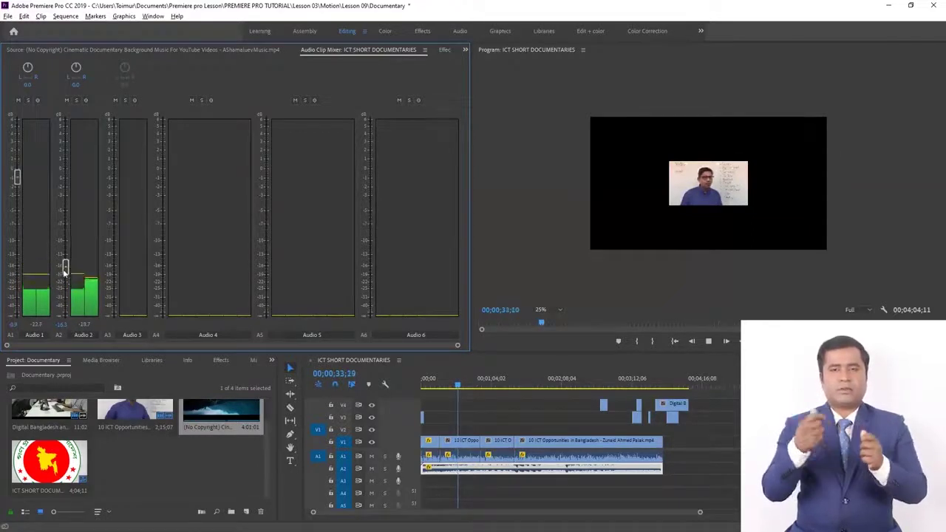
drag(65, 267, 64, 295)
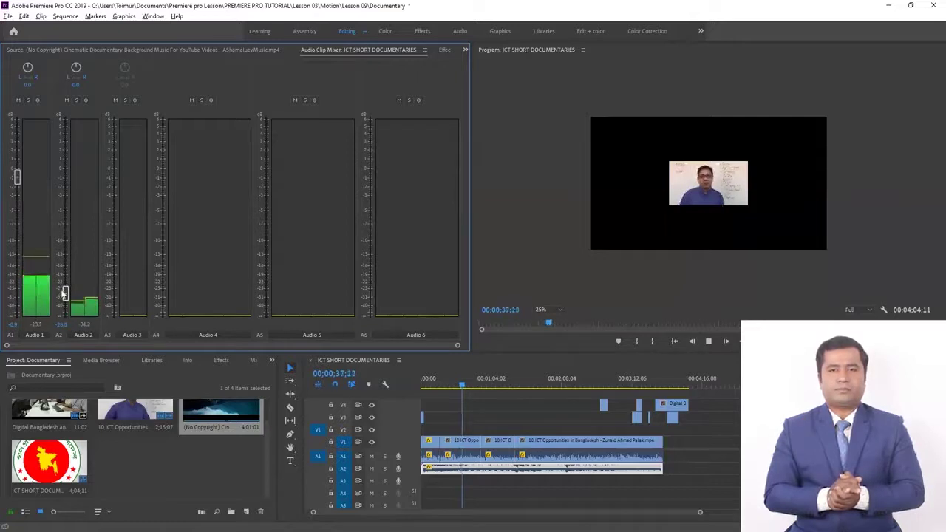
drag(65, 293, 64, 284)
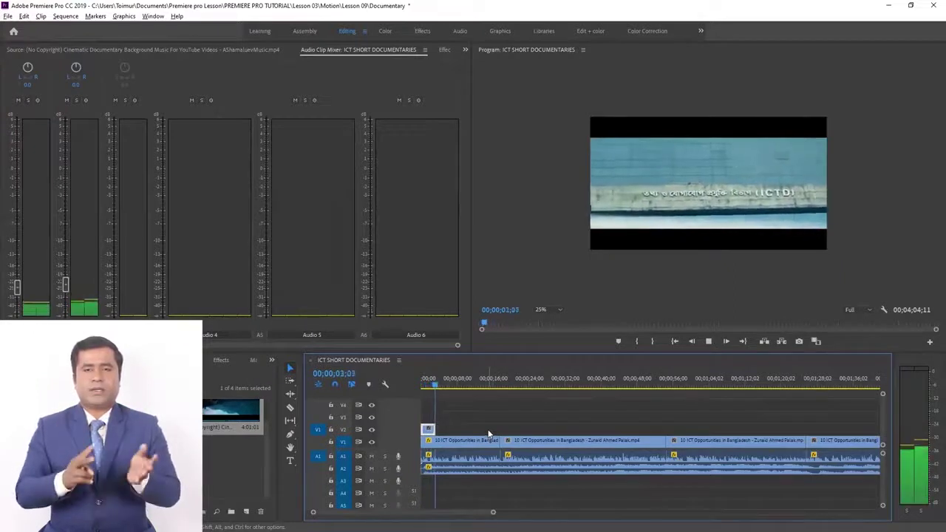
key(space)
key(minus)
key(minus)
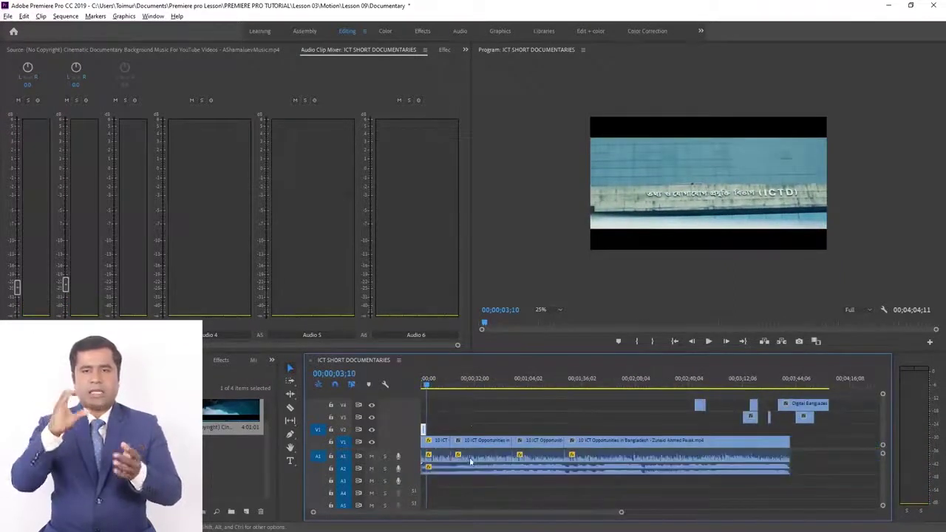
Place the Digital Bangladesh opening clip at the start of V1 ahead of the interview clips and play the opening
drag(806, 437, 424, 442)
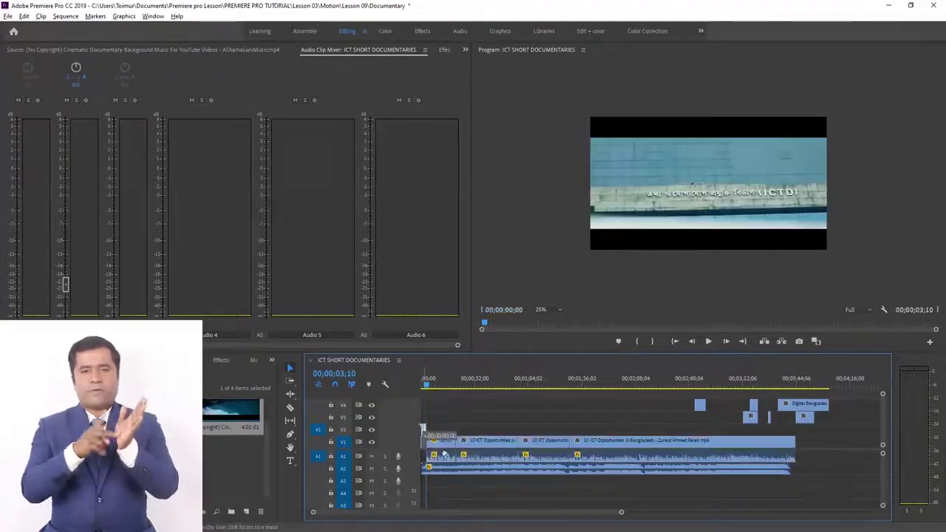
click(422, 383)
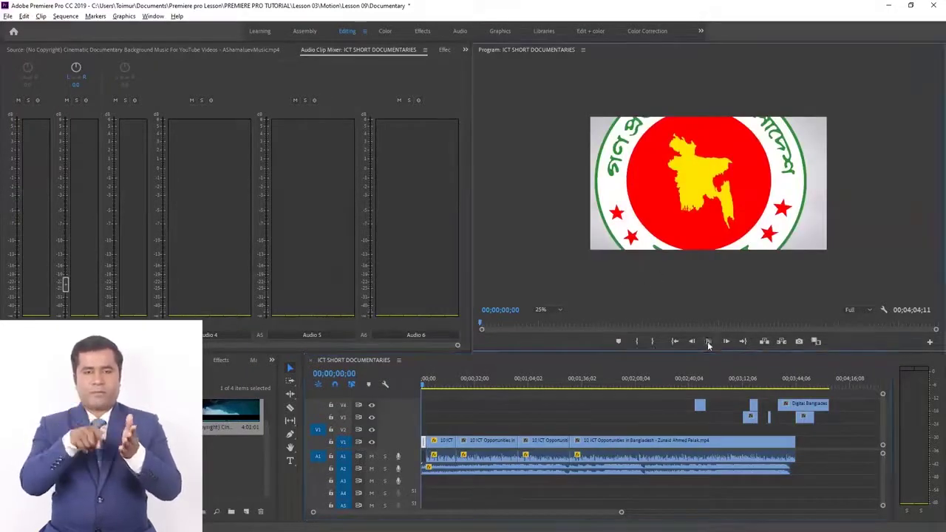
click(708, 341)
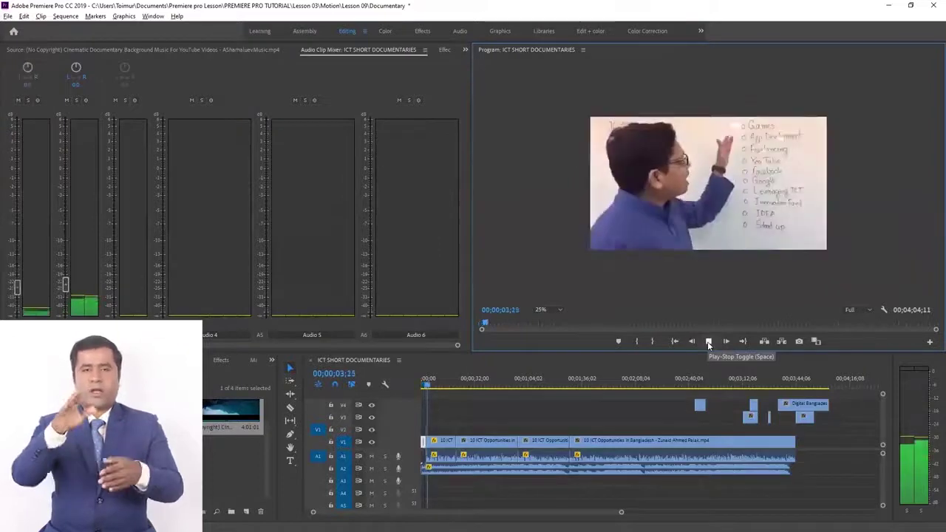
click(708, 343)
Park the playhead at the opening clip's end, 00;00;03;10, and select the background music clip on A2
scroll(500, 441, up, 3)
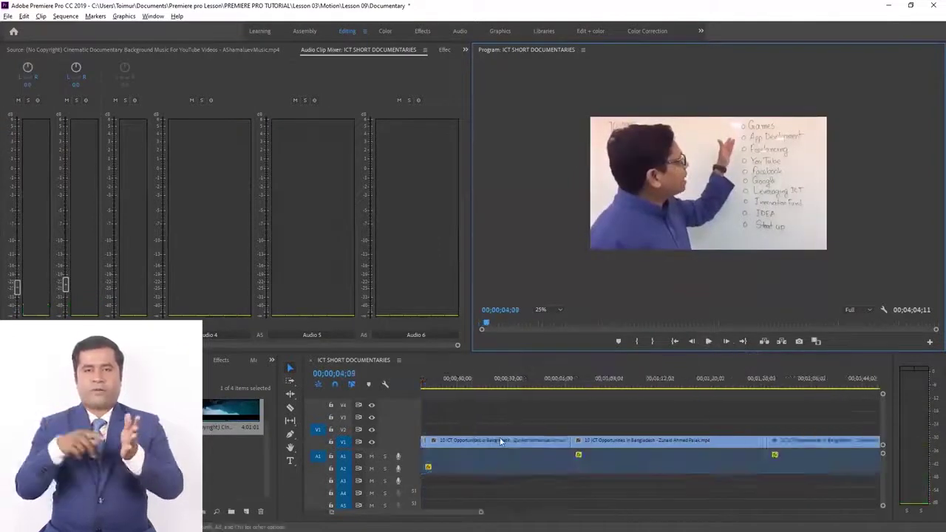
click(418, 517)
drag(418, 511, 386, 508)
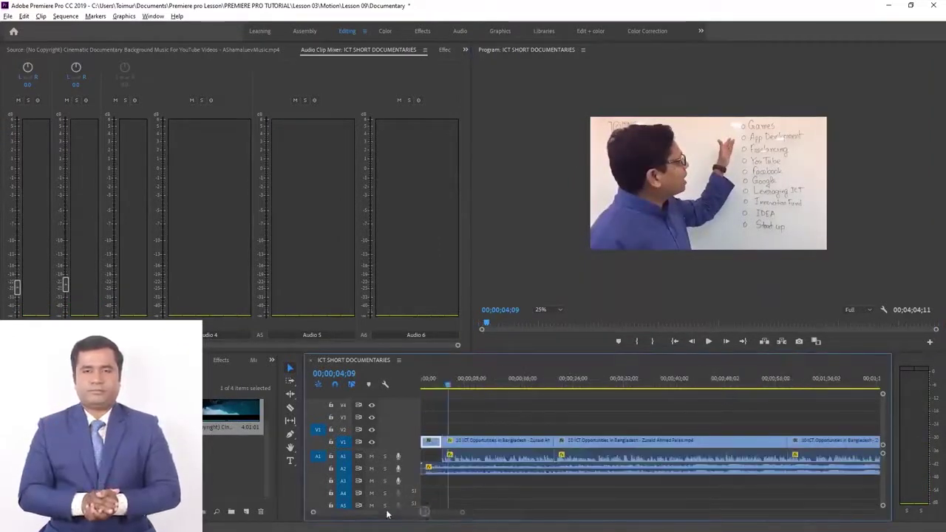
click(445, 388)
drag(444, 392, 442, 392)
scroll(450, 484, up, 2)
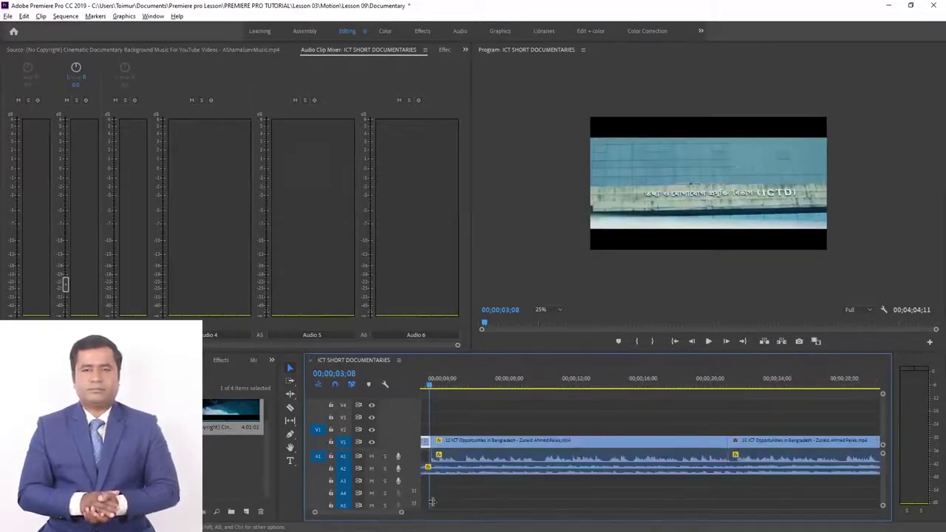
drag(386, 510, 382, 513)
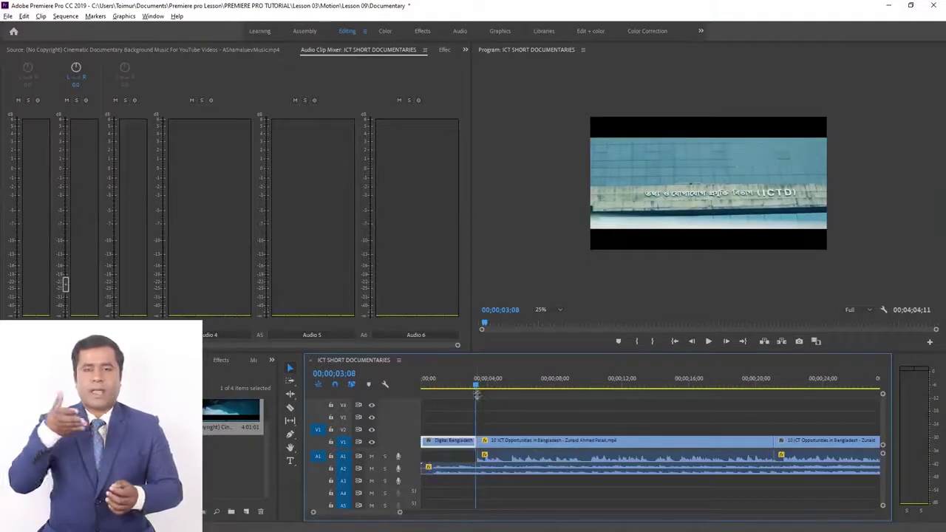
key(Right)
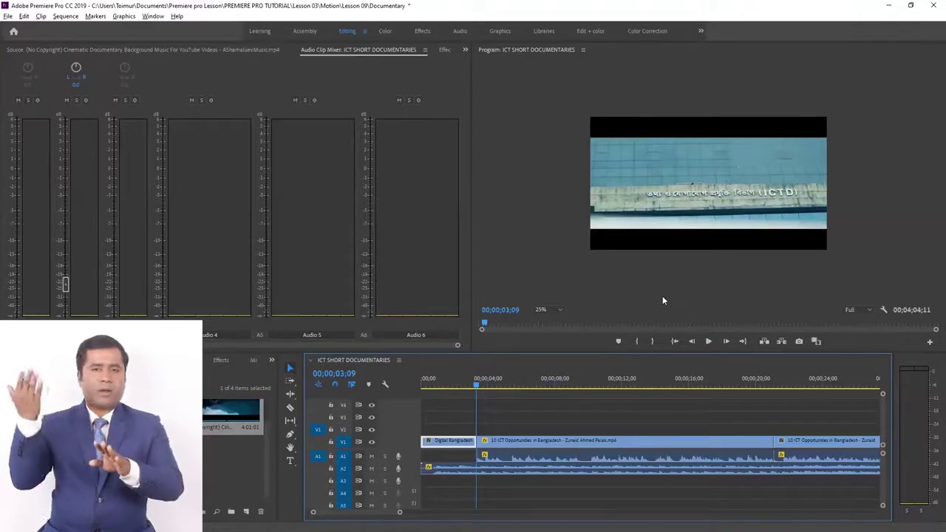
click(607, 470)
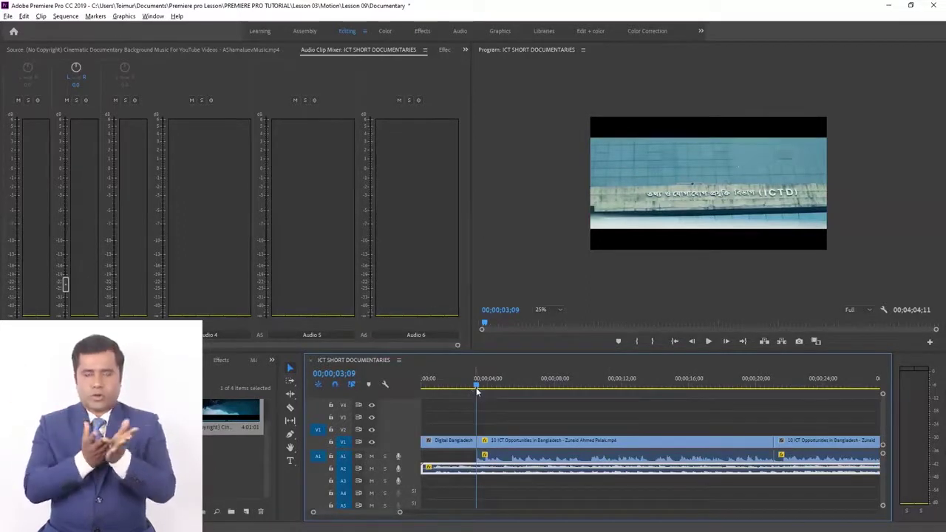
drag(477, 387, 478, 388)
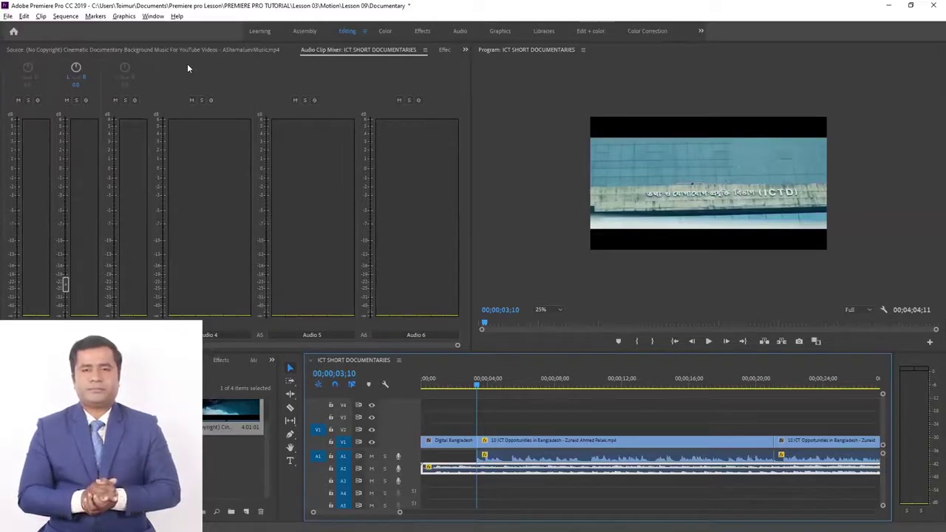
Adjust the A2 music clip's Volume Level at the sequence start in Effect Controls
click(442, 49)
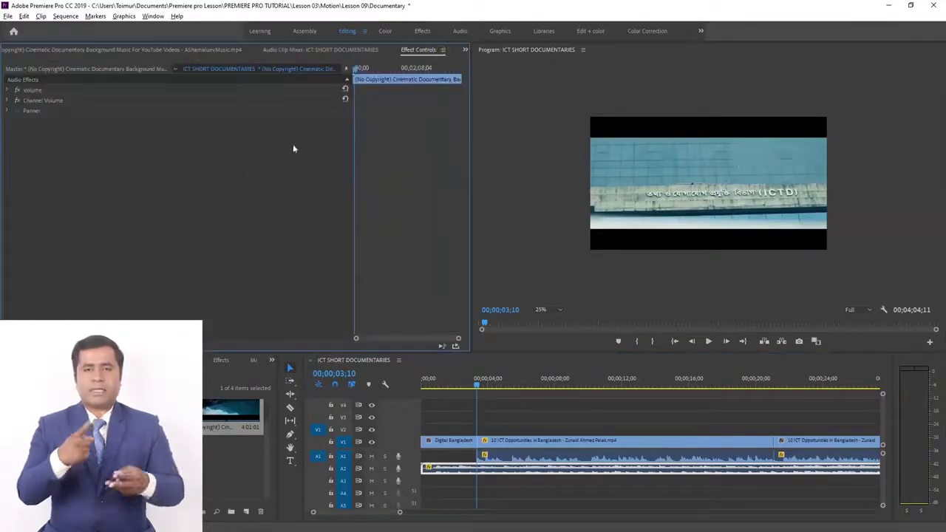
click(7, 90)
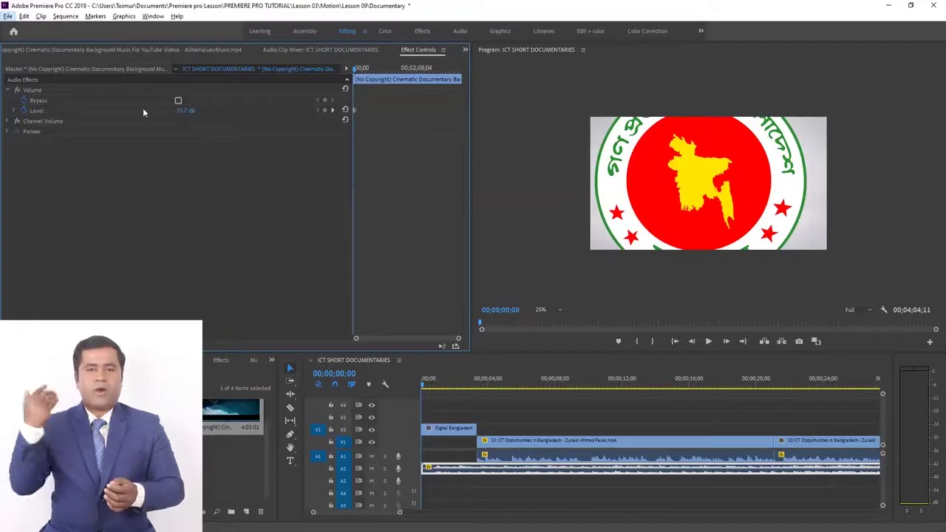
click(184, 111)
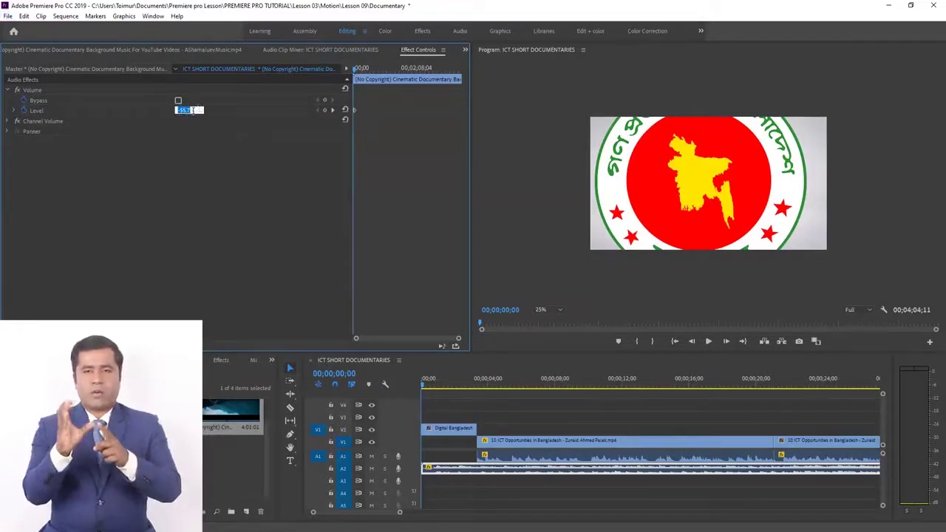
click(210, 128)
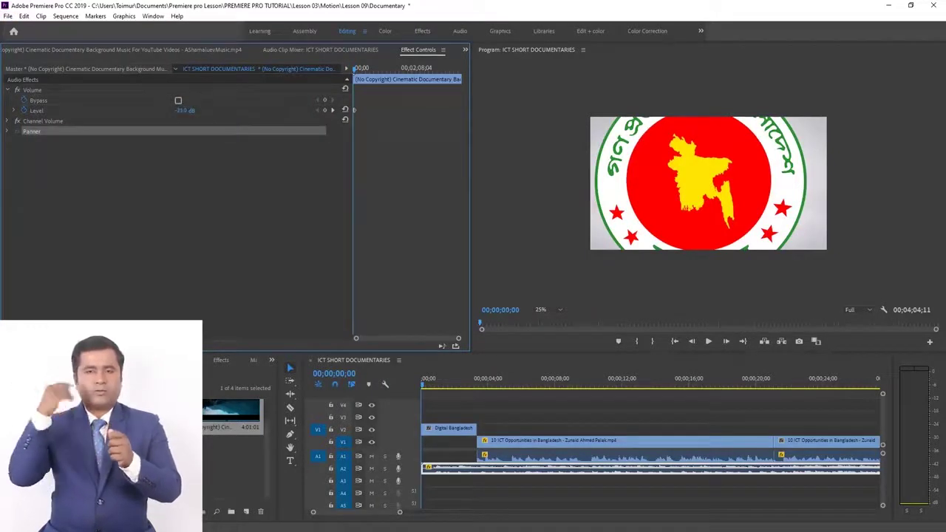
Play the sequence from its start across the cut to the first interview clip to check the music level
click(711, 342)
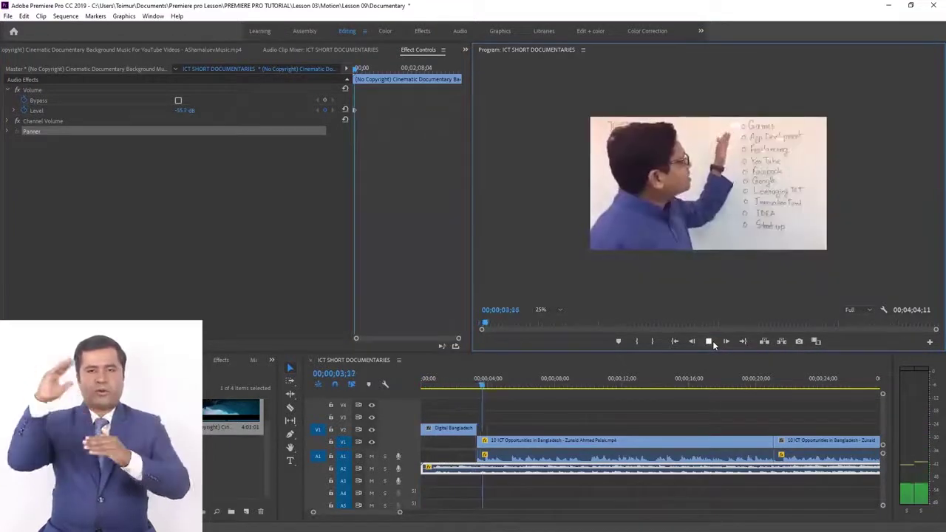
click(499, 378)
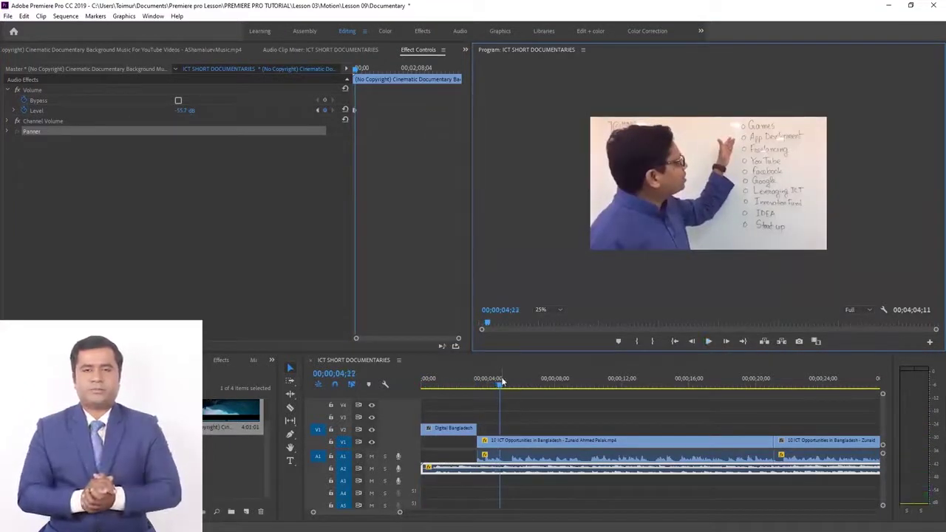
drag(502, 380, 450, 386)
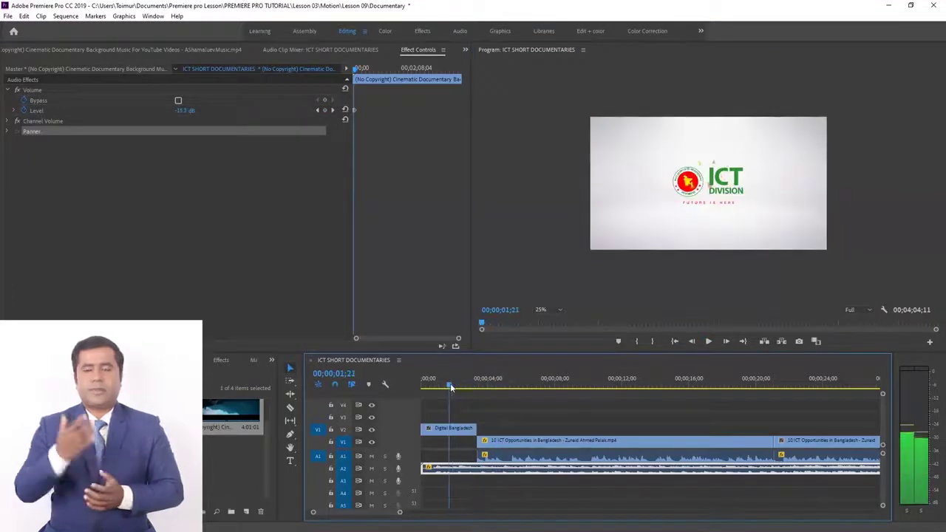
click(708, 341)
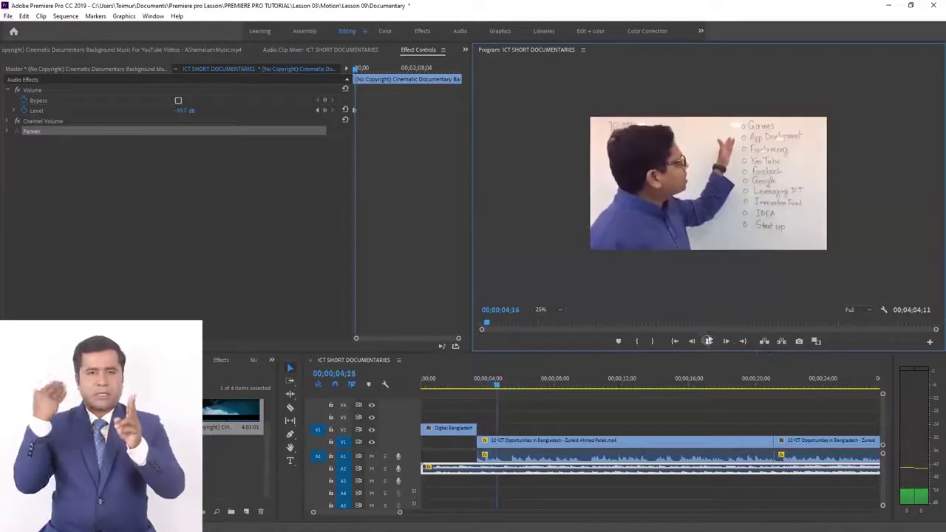
click(708, 341)
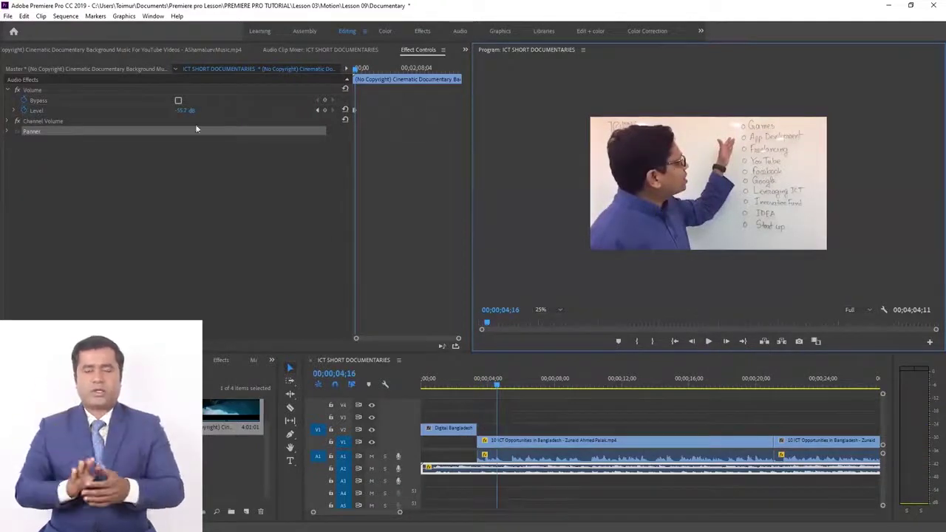
drag(356, 70, 348, 74)
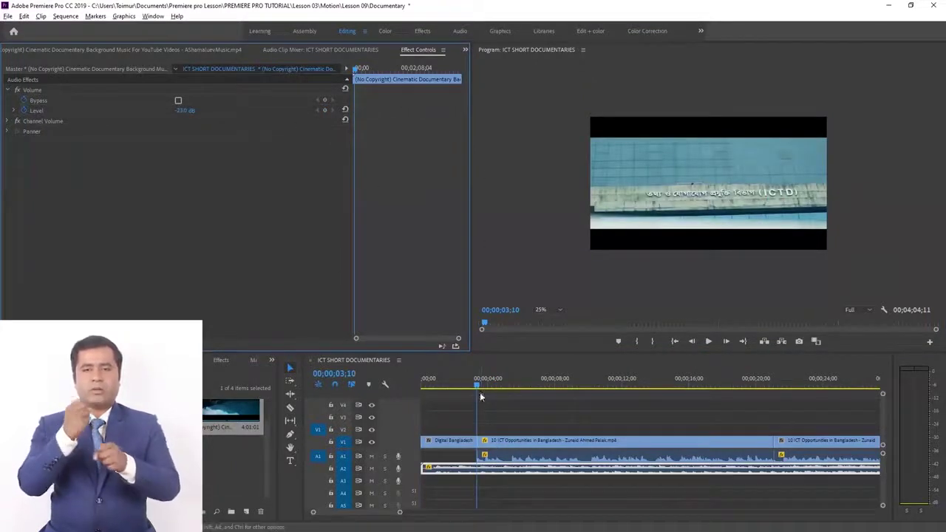
Undo the opening clip's move to V1 and open the music clip's volume level for editing at 00;00;03;10
drag(480, 390, 495, 385)
click(565, 390)
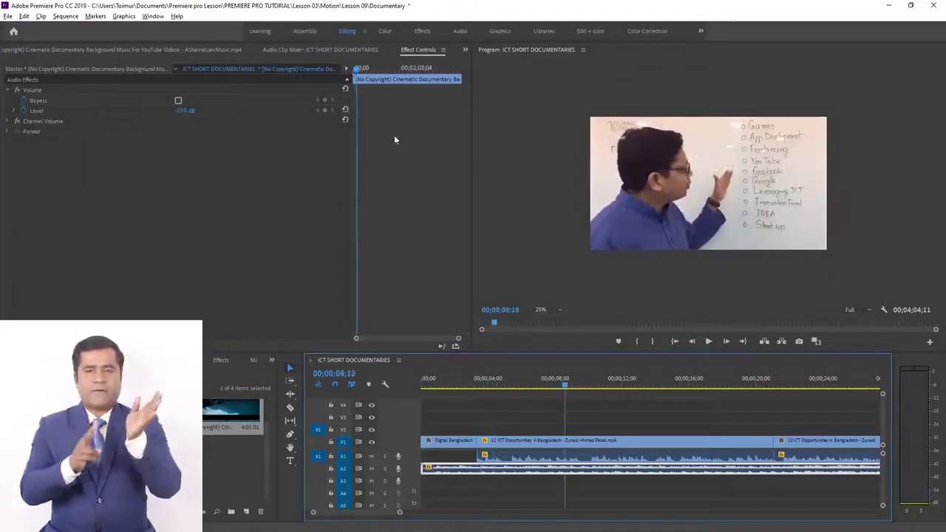
key(ctrl+z)
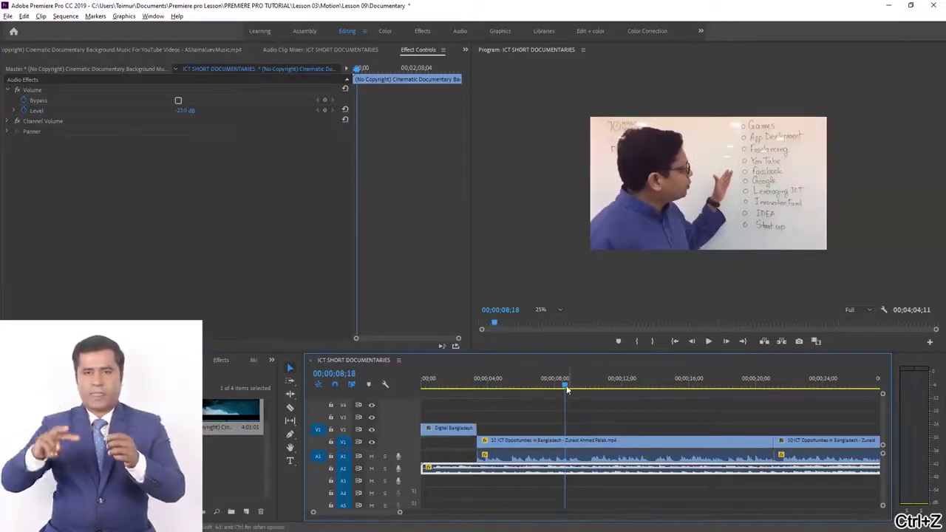
drag(566, 385, 477, 403)
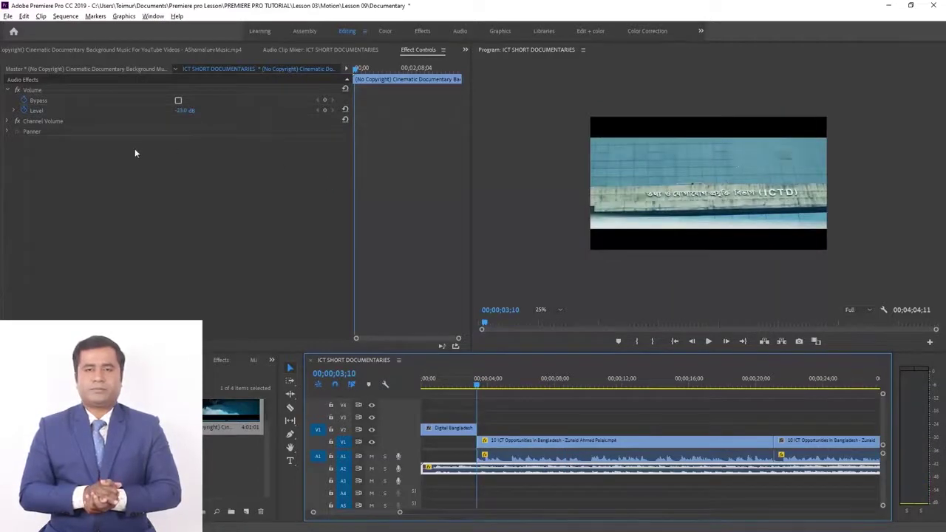
click(183, 111)
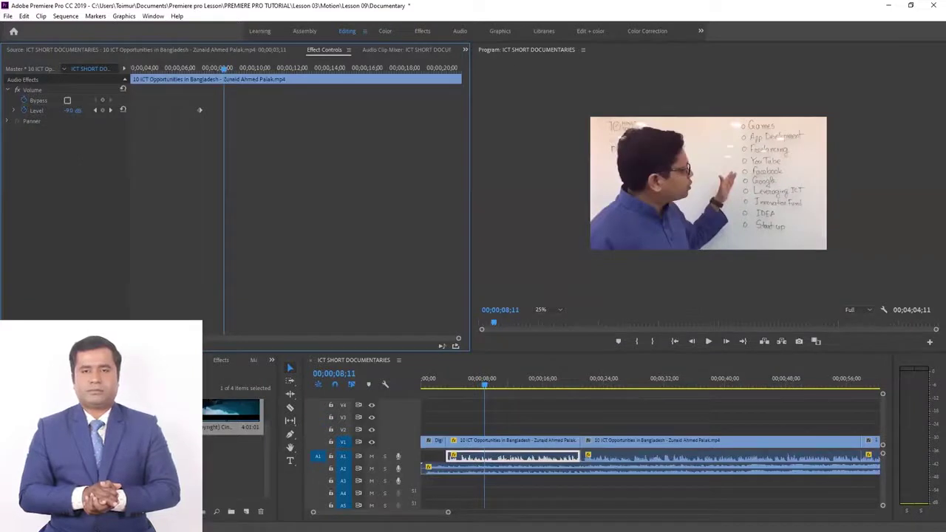
Copy the first interview clip's -9.0 dB audio level to the second interview clip and play it to check
click(72, 111)
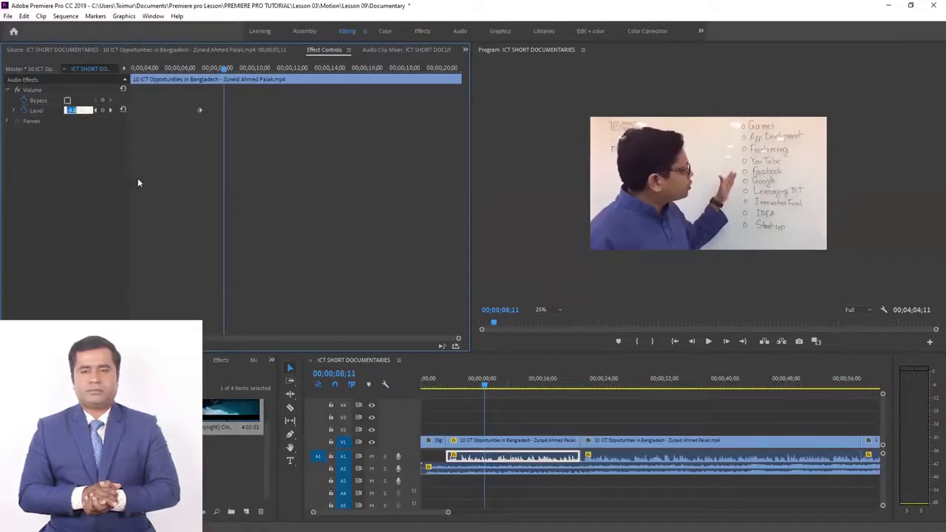
key(ctrl+c)
click(721, 459)
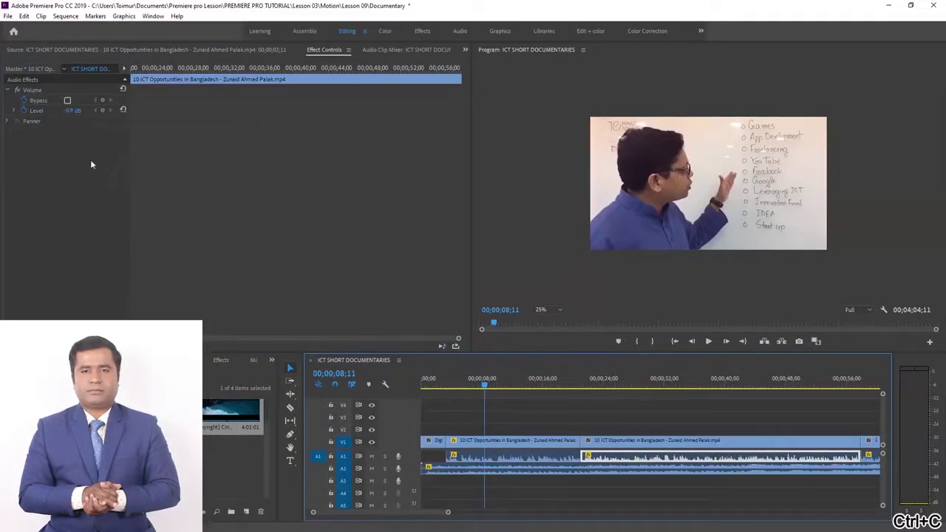
click(72, 111)
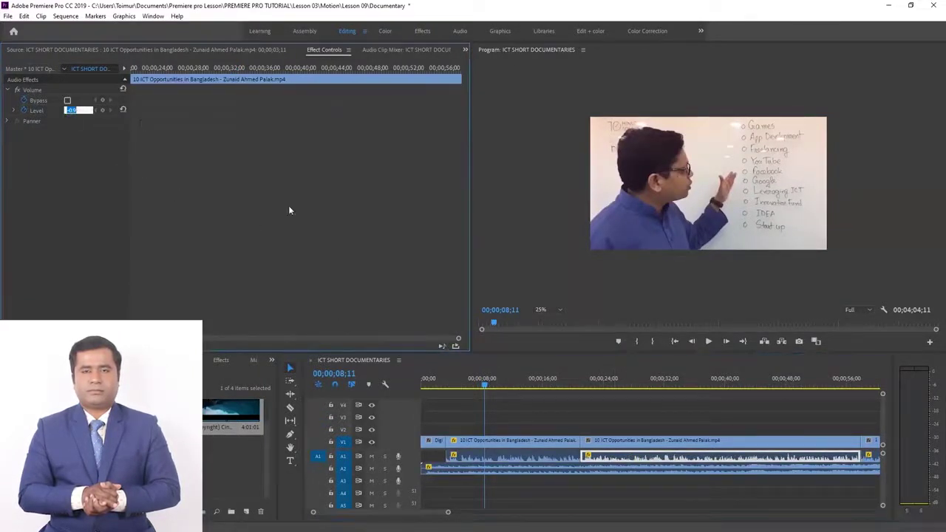
drag(484, 386, 612, 386)
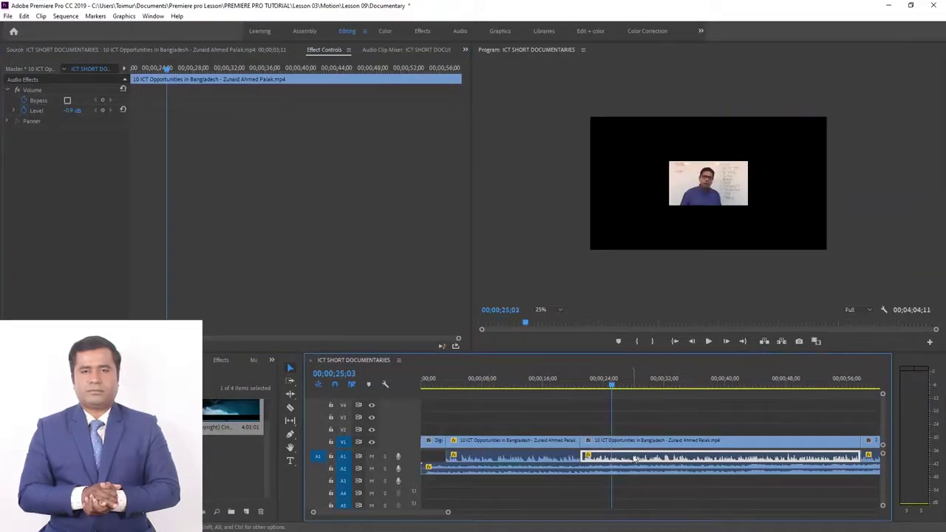
key(space)
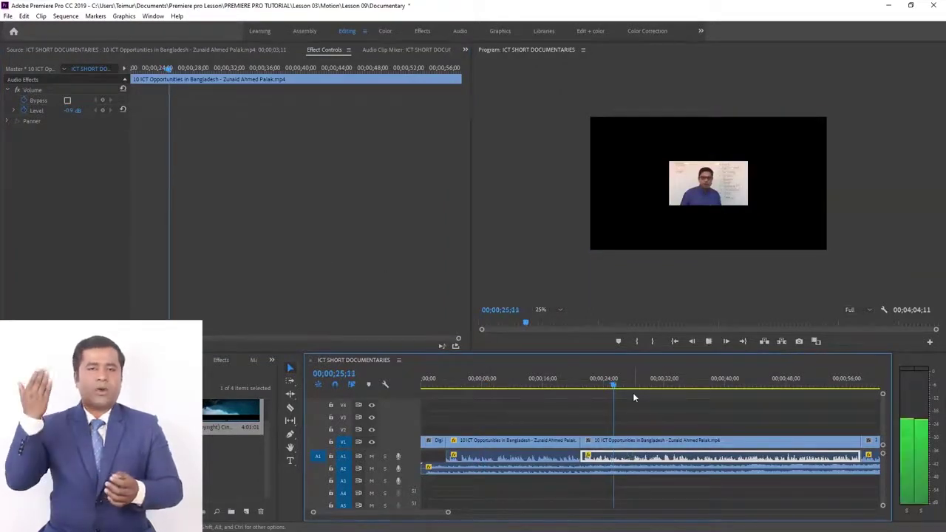
key(space)
click(72, 111)
key(ctrl+v)
click(127, 124)
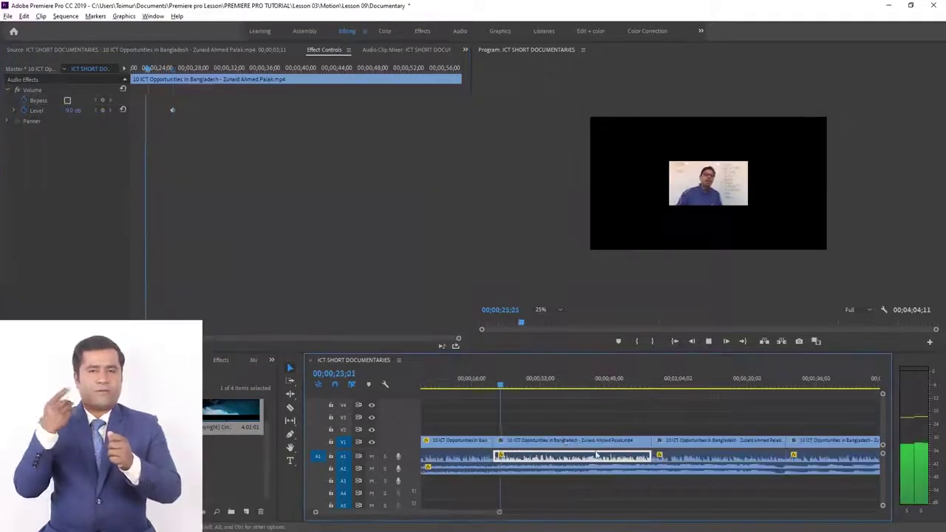
key(minus)
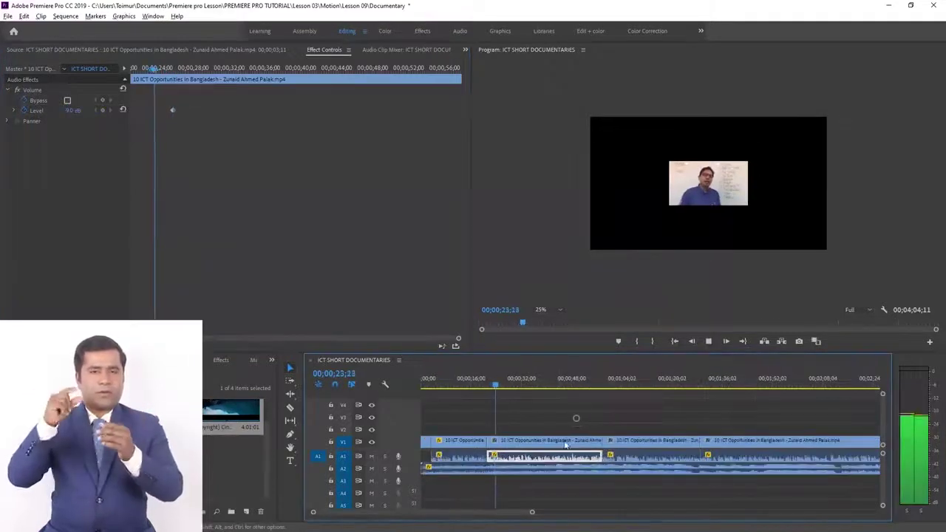
key(space)
Fit the second, third and fourth interview clips on V1 to the frame using Set to Frame Size
click(558, 444)
right_click(558, 443)
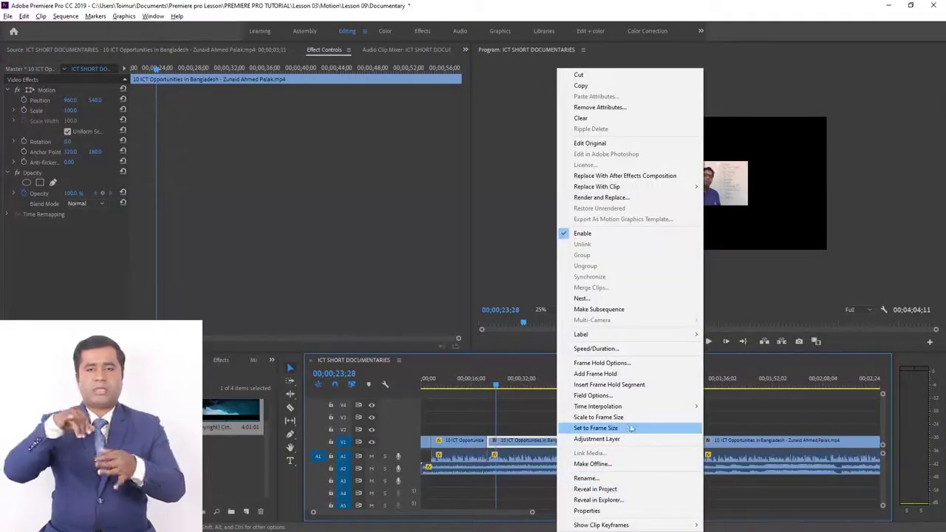
click(629, 429)
right_click(645, 443)
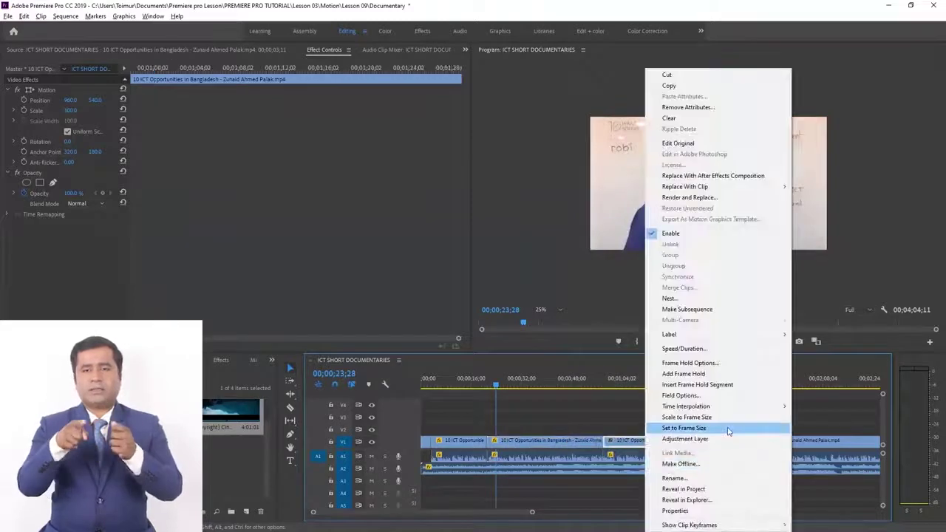
click(604, 412)
drag(496, 381, 757, 385)
right_click(668, 441)
click(706, 428)
right_click(774, 442)
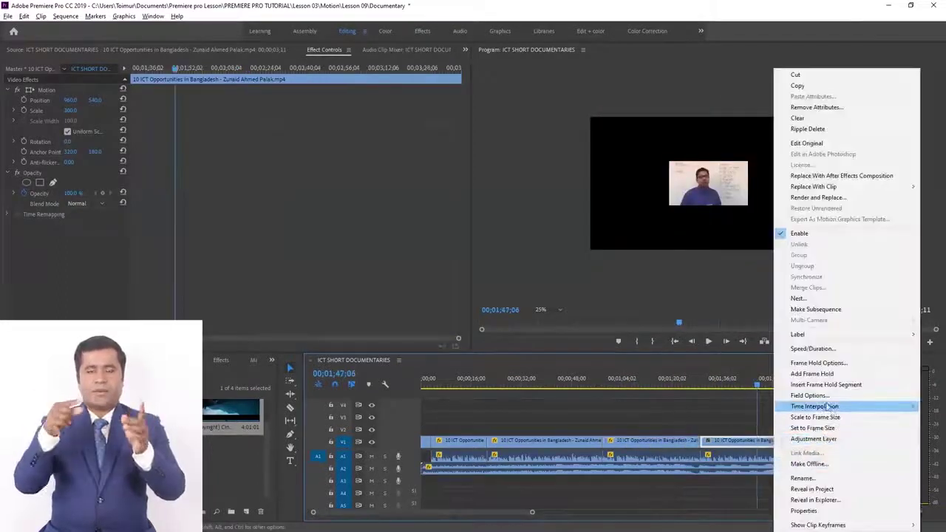
click(815, 417)
scroll(658, 438, down, 3)
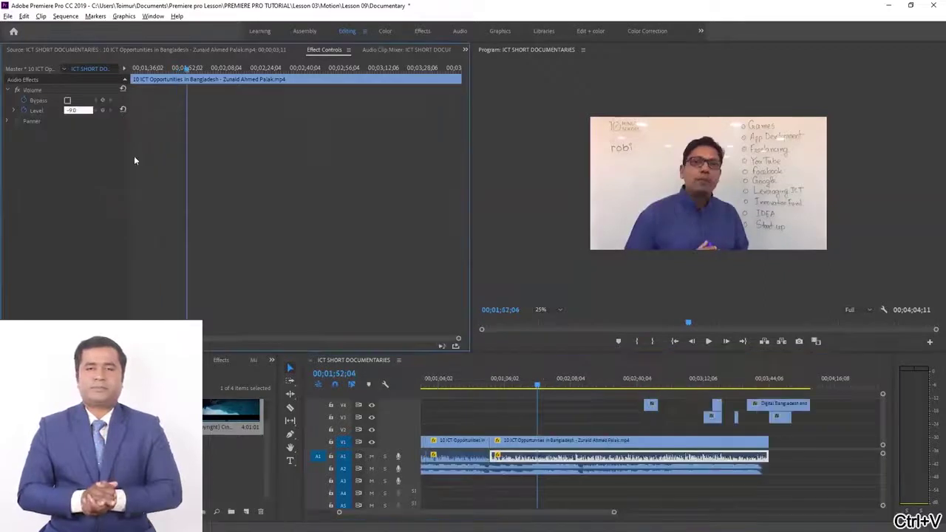
Set the last interview clip's audio level to -9.0 dB and play it to check
click(134, 157)
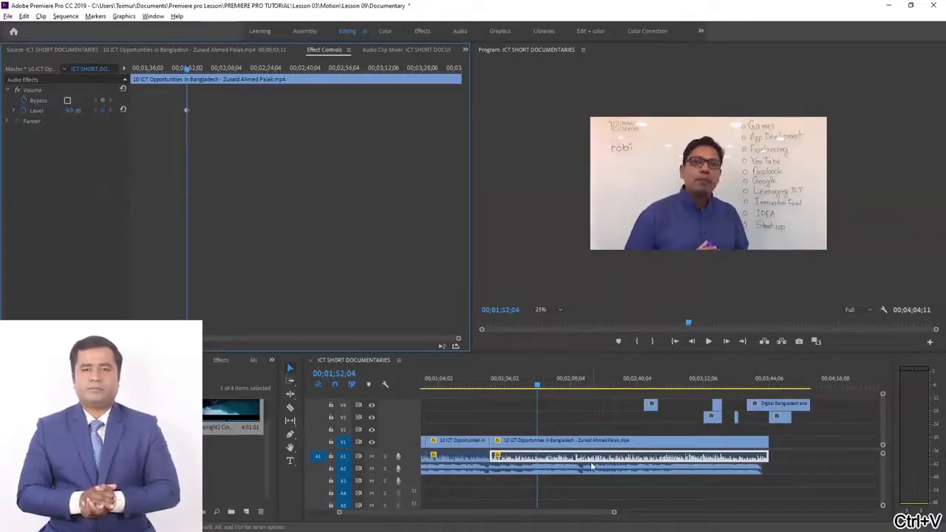
key(space)
Move the first remaining overlay clip from V4 to V2, starting at 00;01;55;28, and play across it
key(equal)
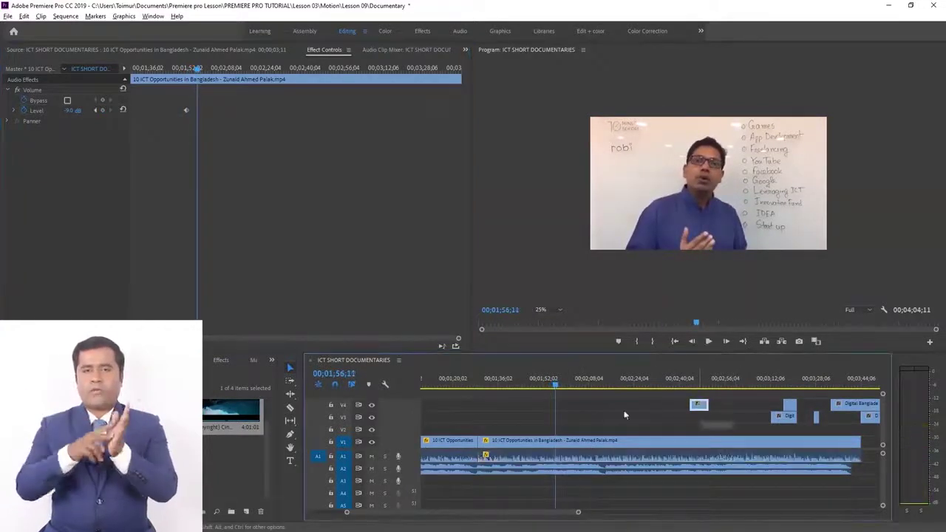
drag(700, 407, 563, 429)
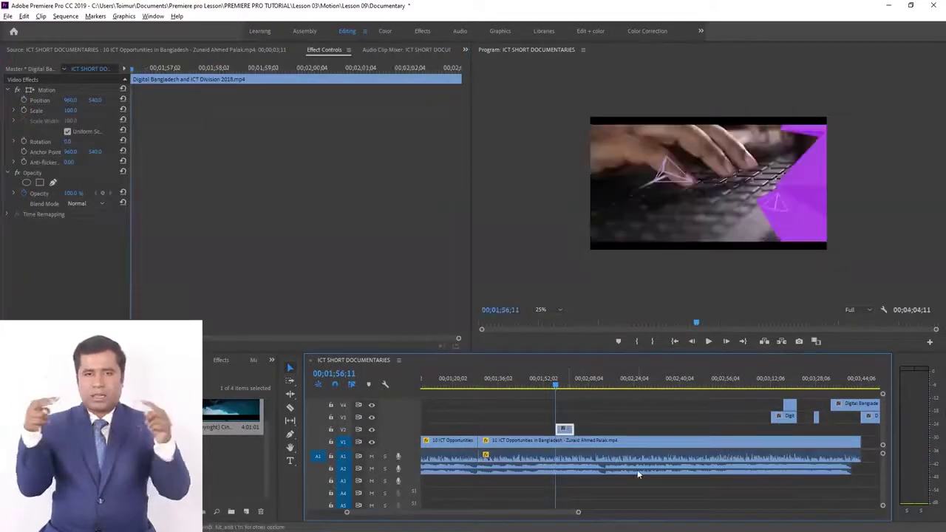
key(equal)
drag(548, 389, 543, 384)
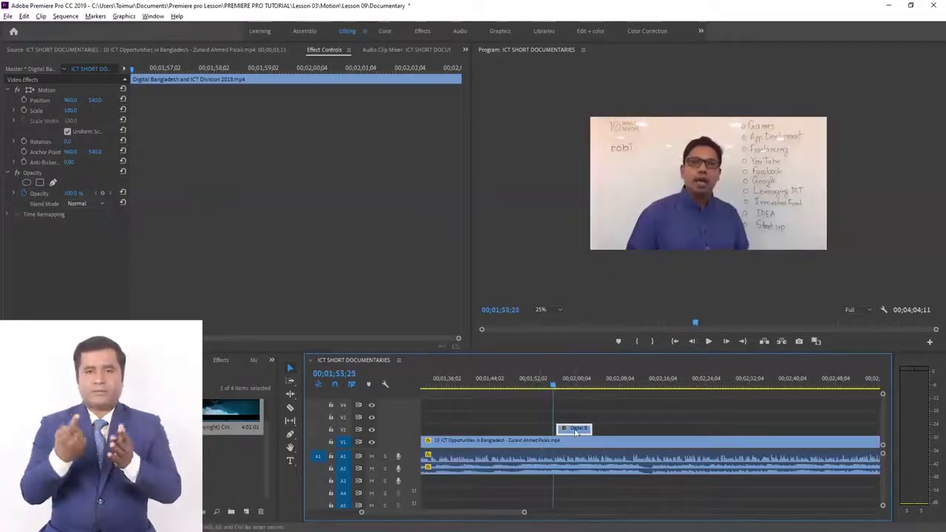
drag(572, 432, 569, 432)
key(space)
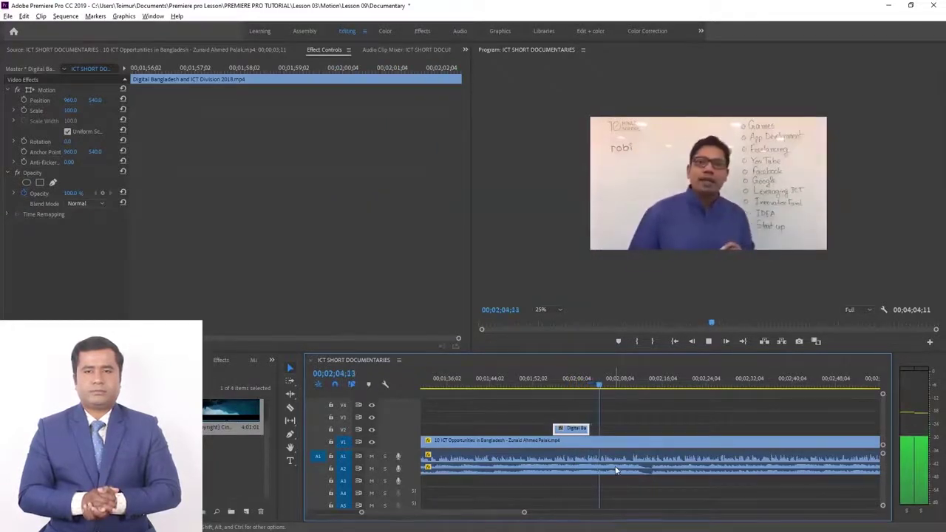
key(space)
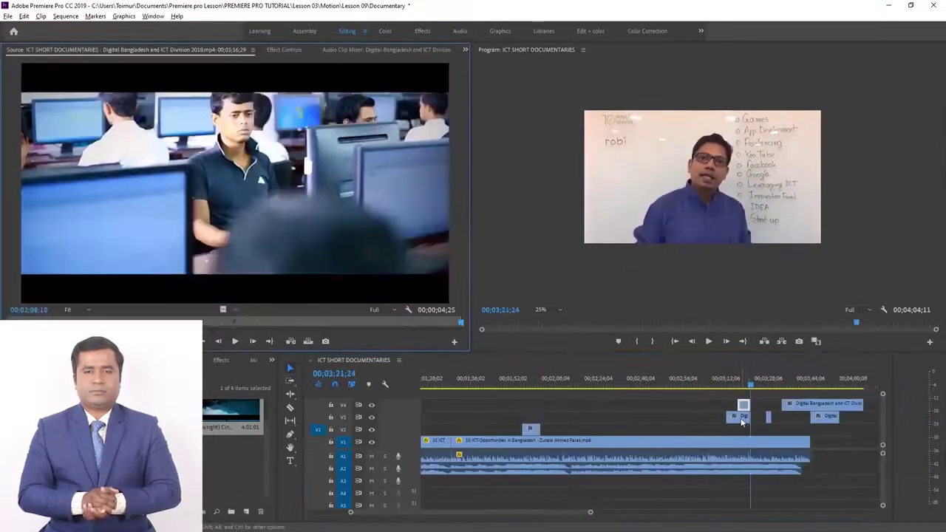
Move the V3 overlay clip of students with laptops to V2 at about 00;02;10 and play it
double_click(741, 418)
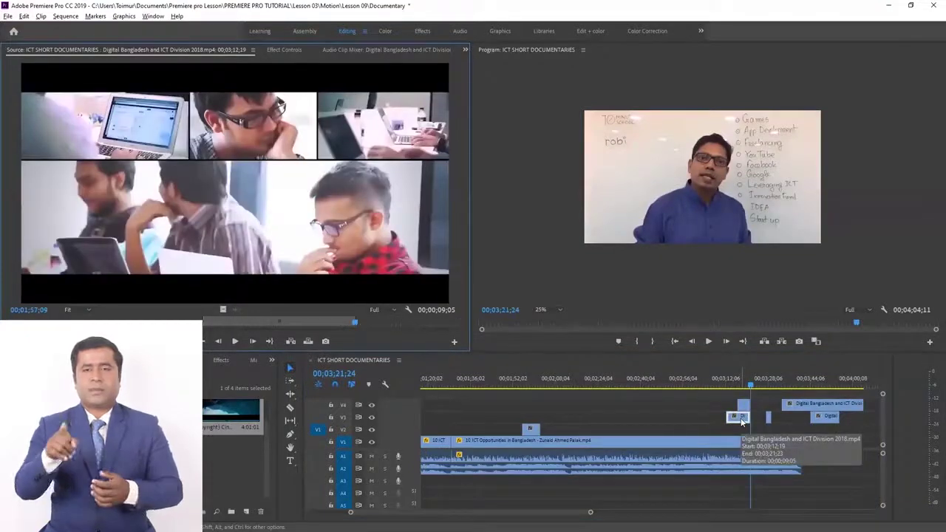
drag(741, 419, 575, 434)
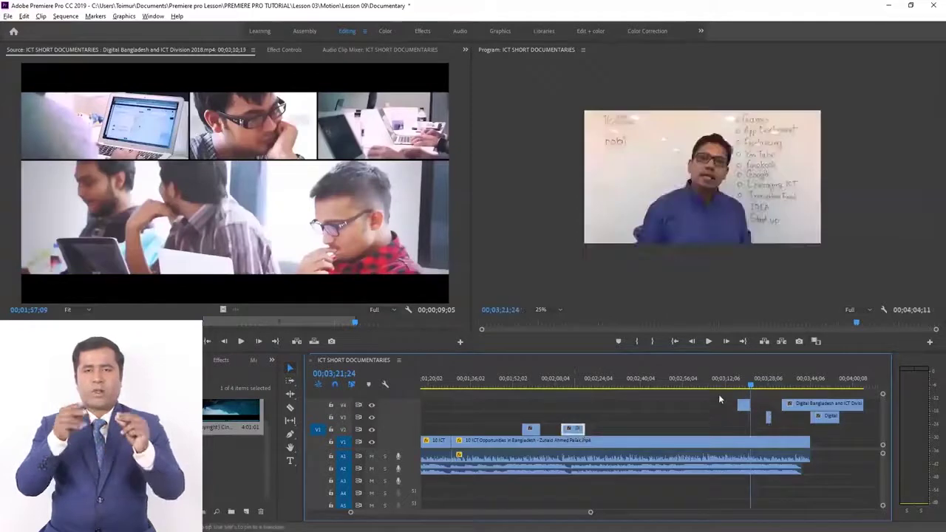
drag(750, 385, 561, 385)
key(space)
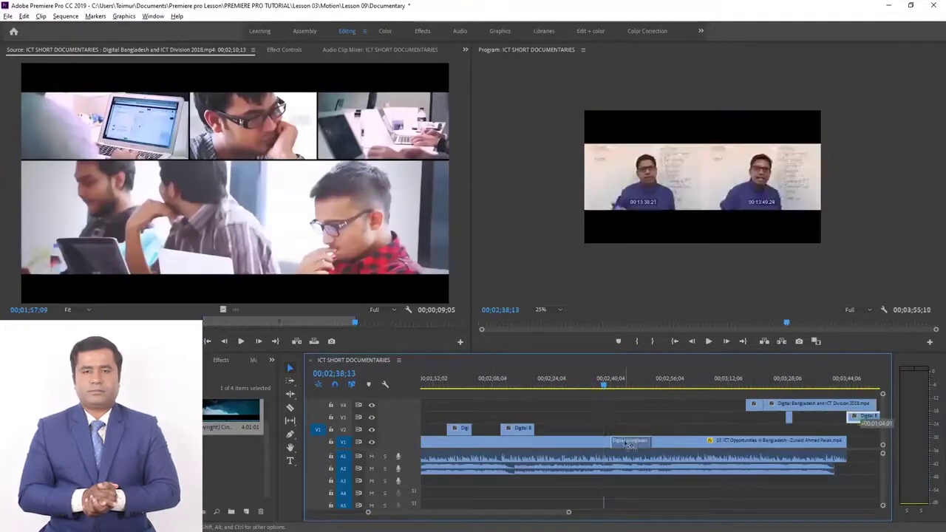
Place the Specialized Lab overlay clip on V2 at about 00;02;37 and play it to check
drag(614, 443, 626, 442)
key(space)
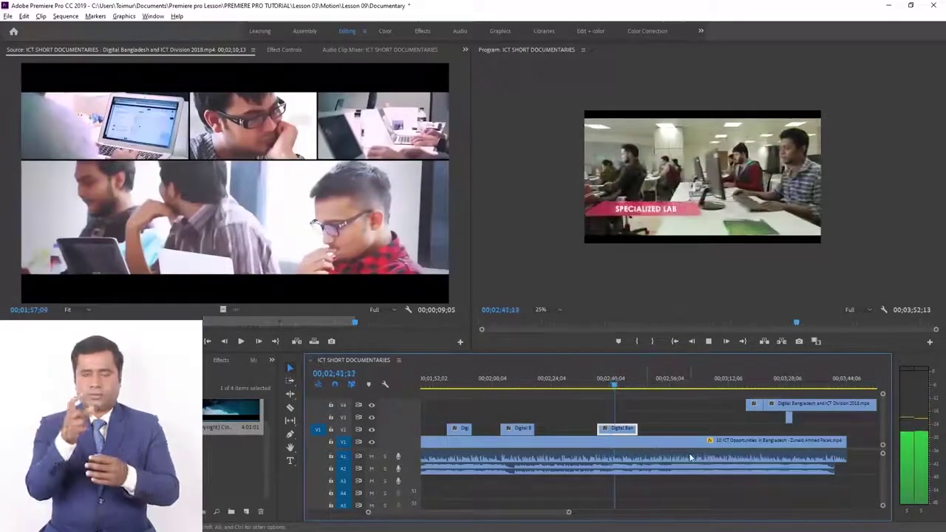
key(space)
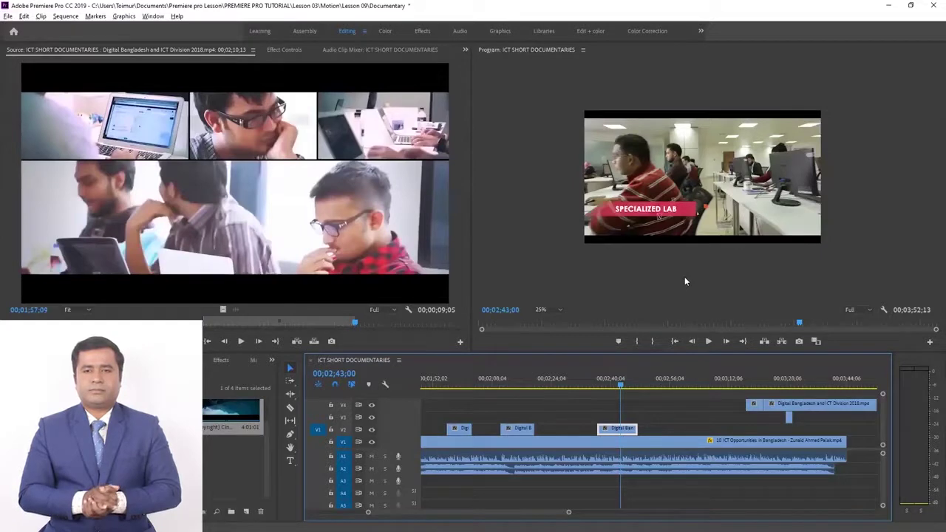
Enlarge the Specialized Lab overlay clip in the program frame until it covers the black bars
click(667, 214)
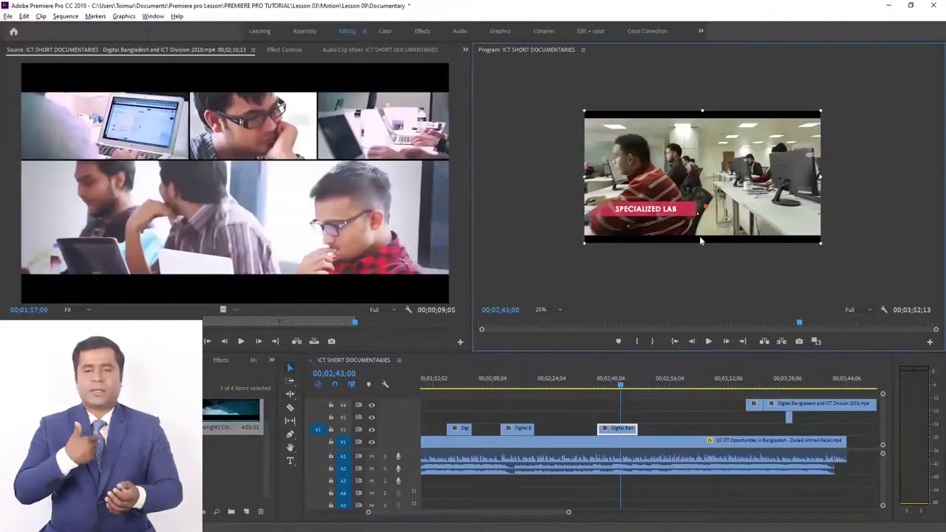
drag(699, 236, 703, 266)
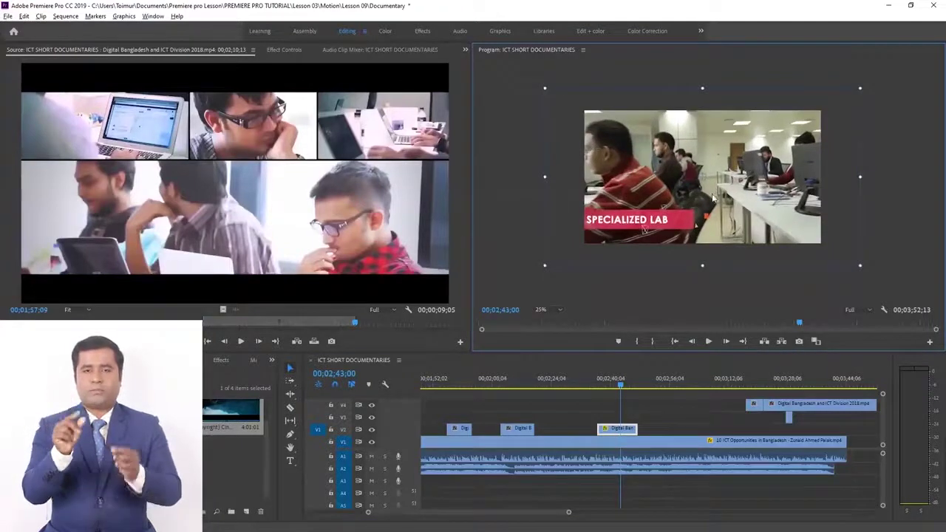
Try to enlarge the Specialized Lab overlay further and shift it in the frame to hide its caption
drag(712, 198, 712, 214)
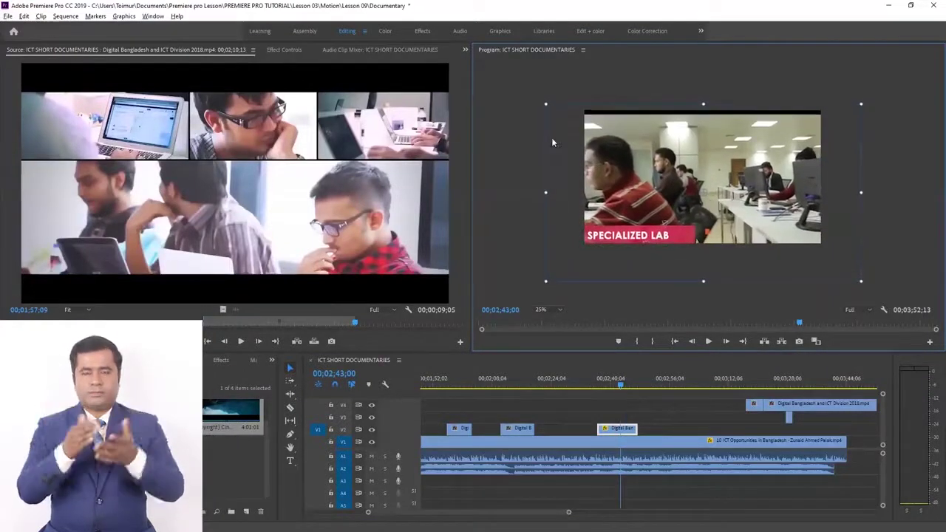
drag(544, 187, 517, 188)
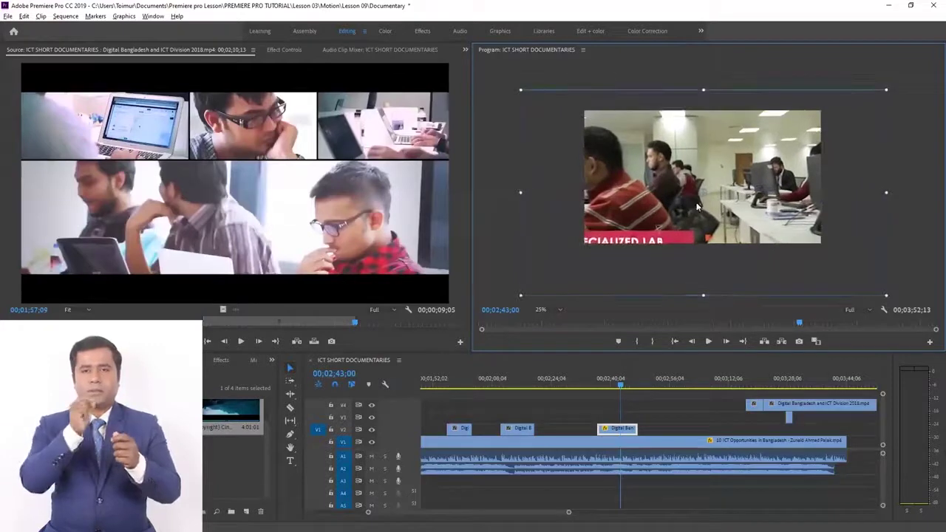
drag(697, 206, 693, 217)
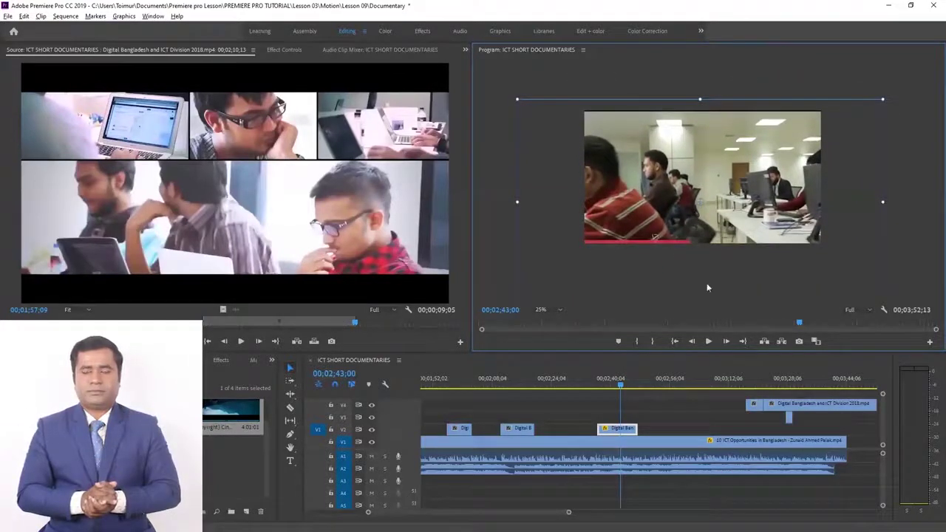
key(space)
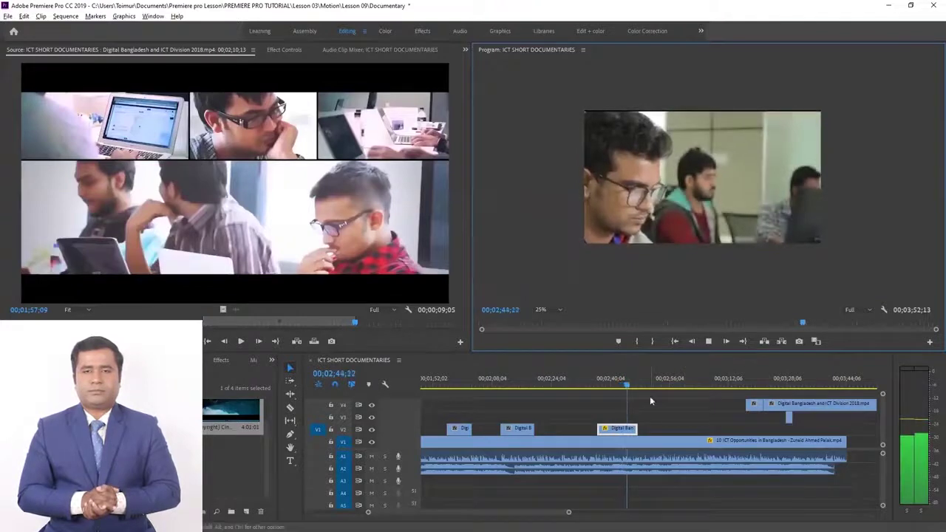
key(space)
drag(699, 203, 717, 161)
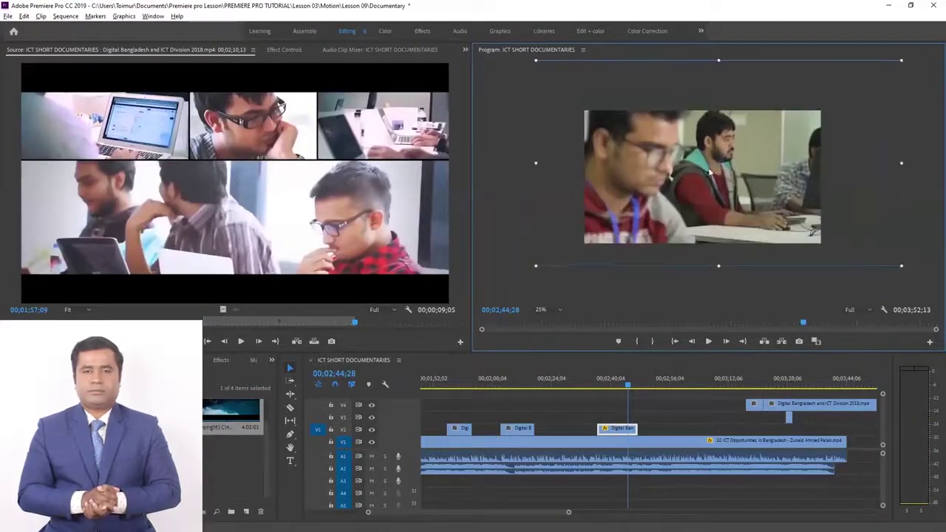
Undo the overlay's extra enlargement and repositioning, and play it again to check
key(ctrl+z)
key(ctrl+z)
key(ctrl+z)
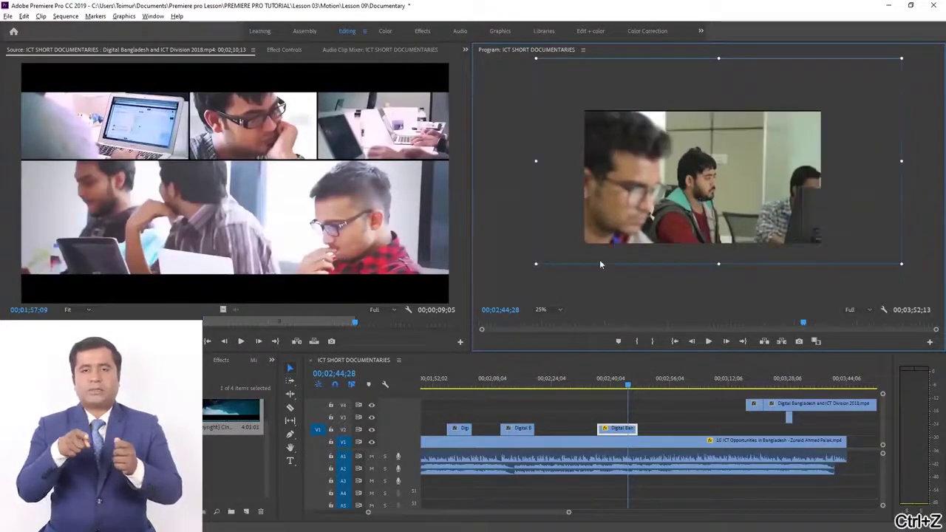
key(ctrl+z)
key(ctrl+z)
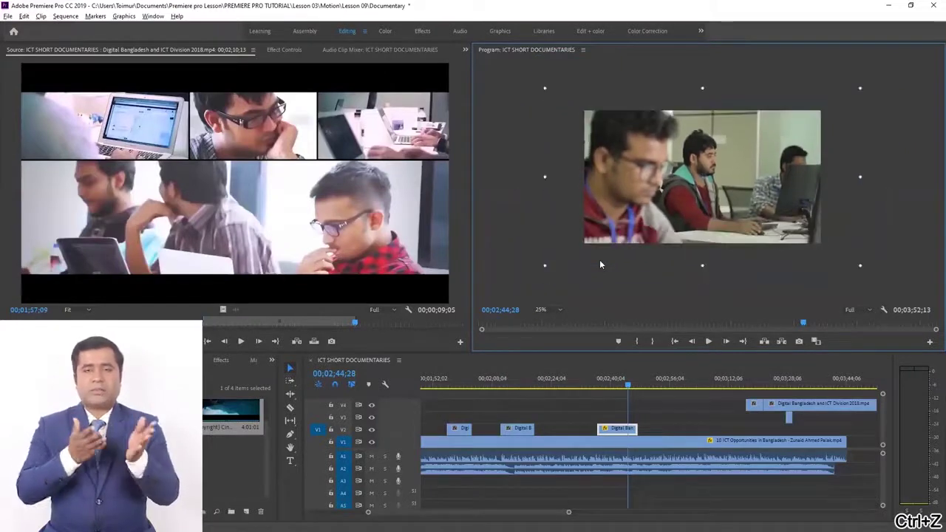
mouse_move(626, 383)
mouse_down()
mouse_move(604, 379)
mouse_move(622, 385)
mouse_up()
key(space)
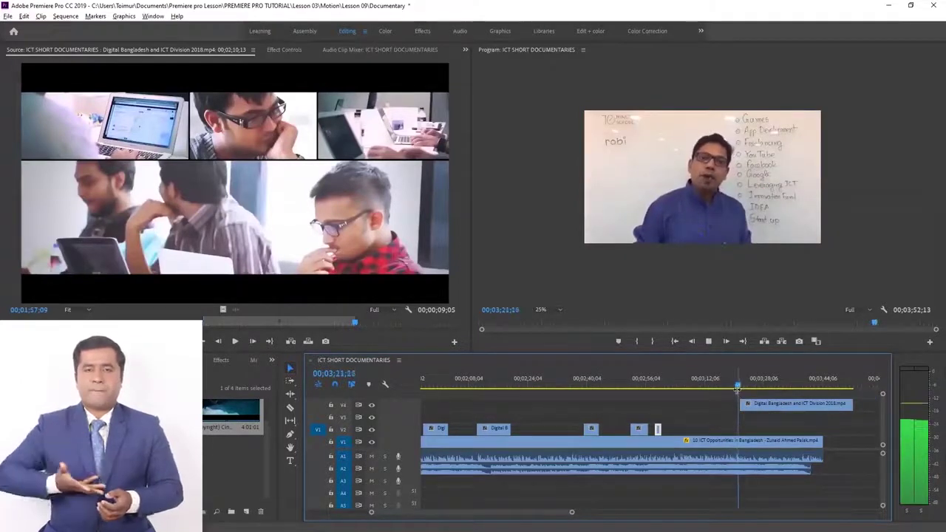
Move the last overlay clip from V4 to V2 at about 00;03;21 and trim its end to 00;03;29;20
click(740, 388)
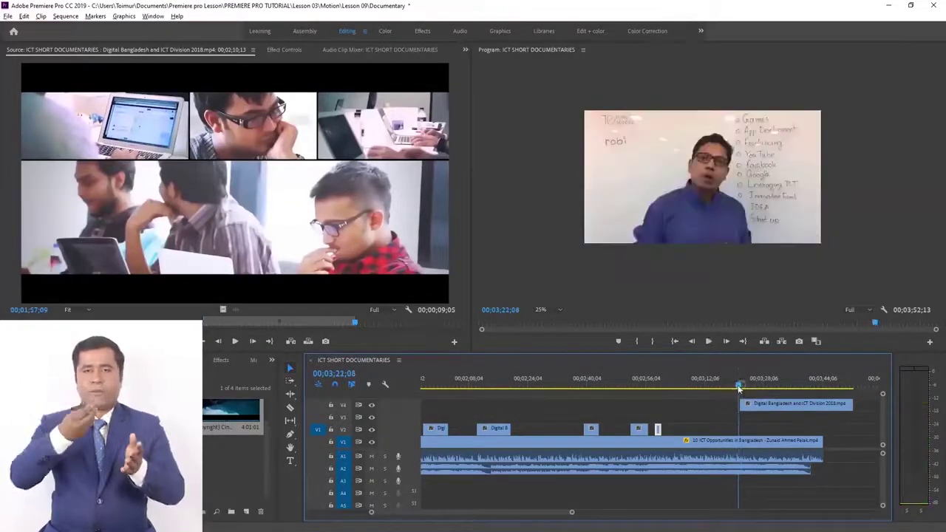
drag(760, 406, 759, 429)
key(space)
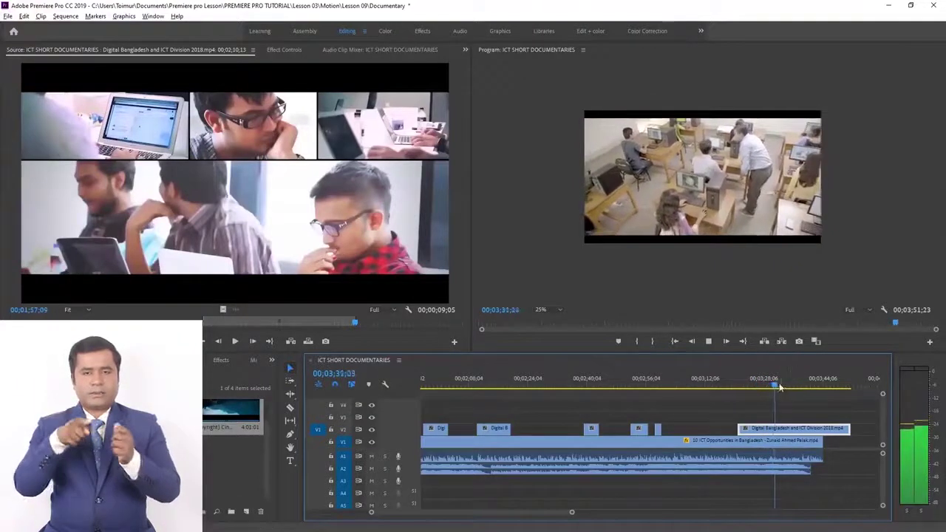
drag(779, 384, 769, 385)
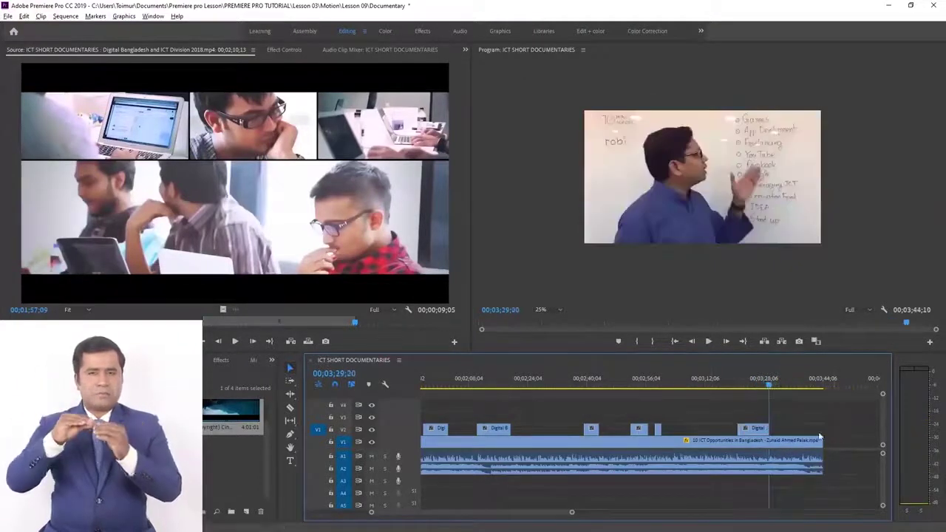
Show the background music clip's volume settings and play from about 00;02;45 to check its level under the interview
click(655, 474)
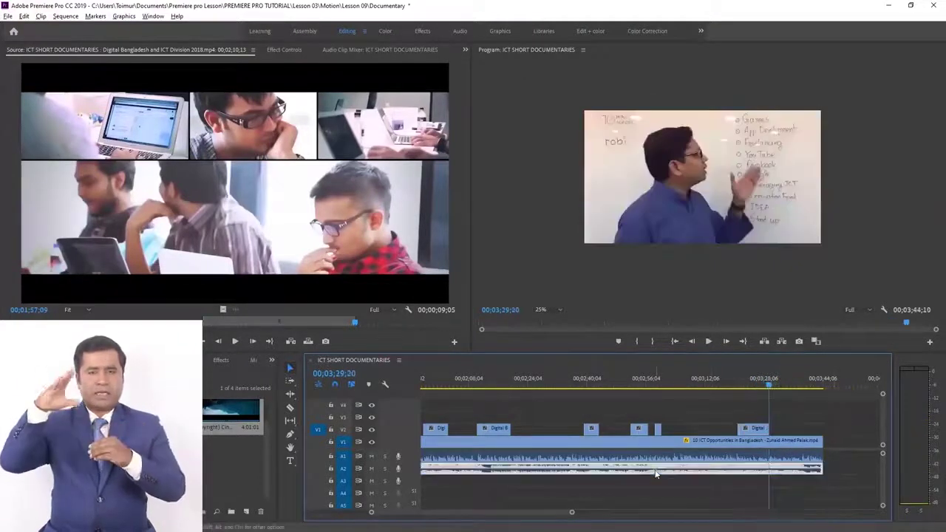
click(298, 51)
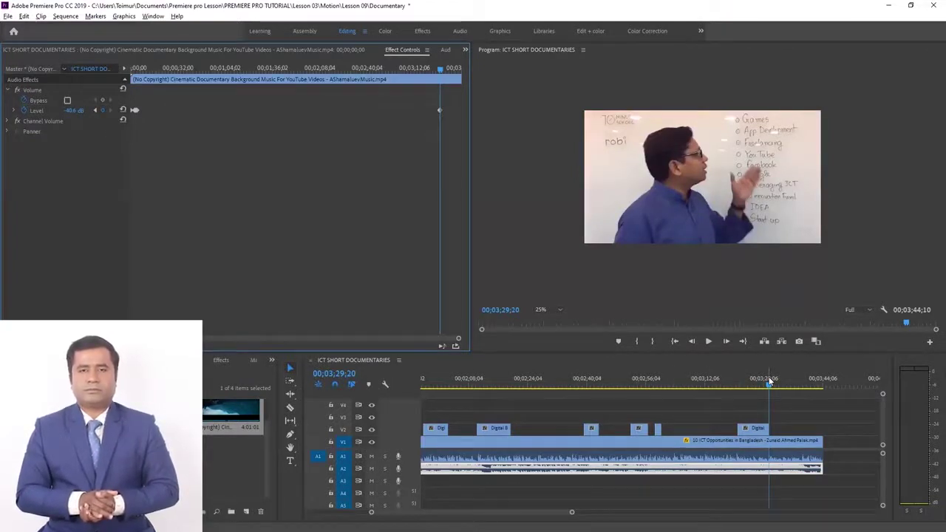
drag(769, 382, 614, 399)
key(space)
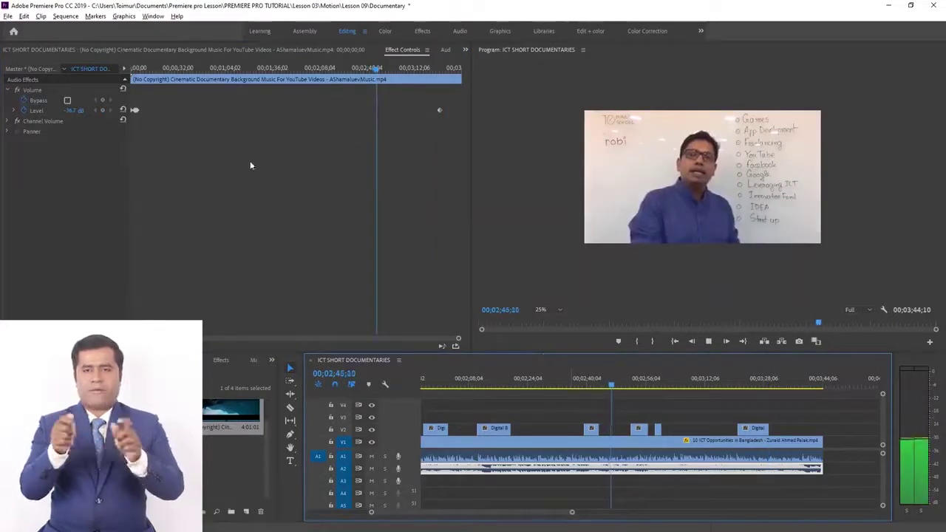
key(space)
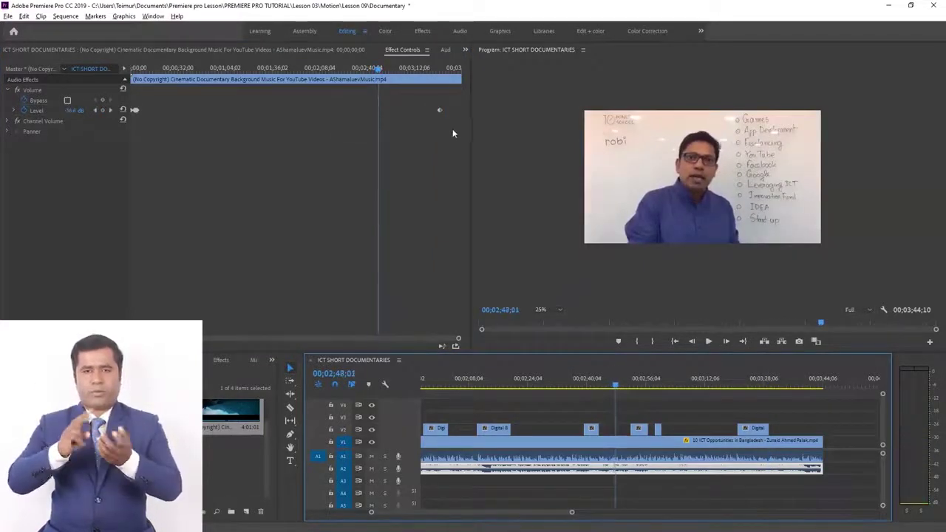
Remove all Level keyframes from the background music clip and lower its volume level
click(439, 110)
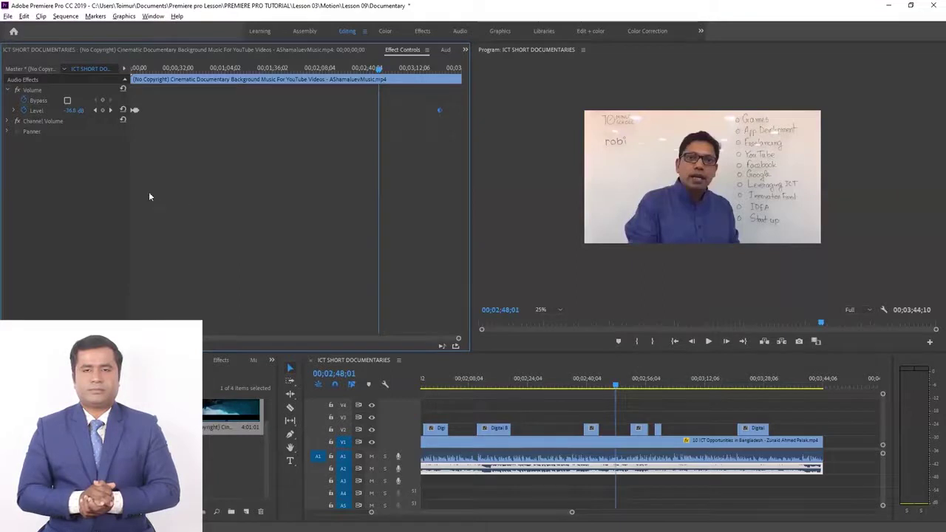
click(35, 108)
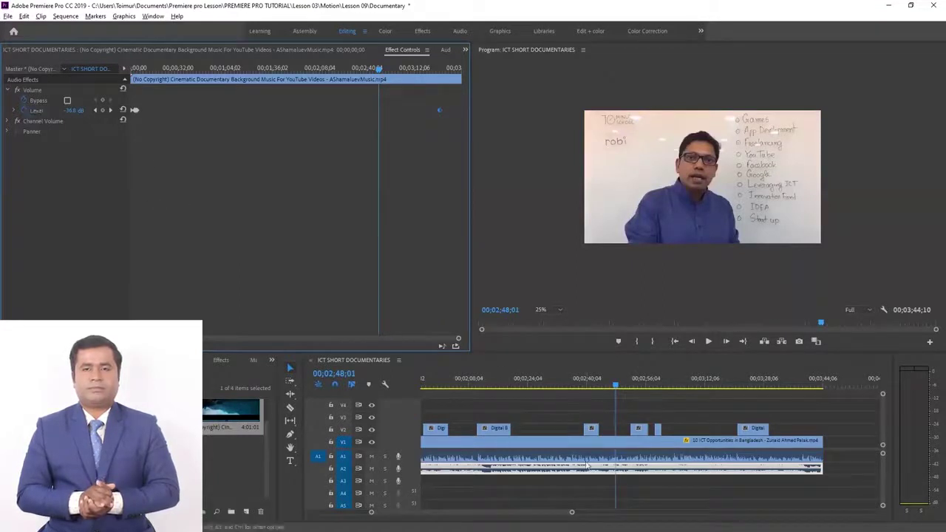
click(24, 111)
click(504, 283)
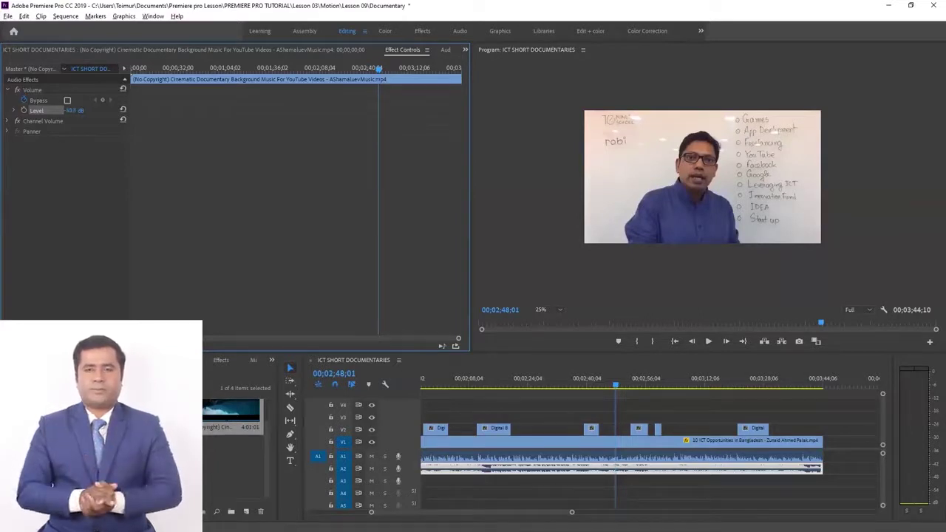
Play from 00;02;48;01 to check the music volume against the interview
key(space)
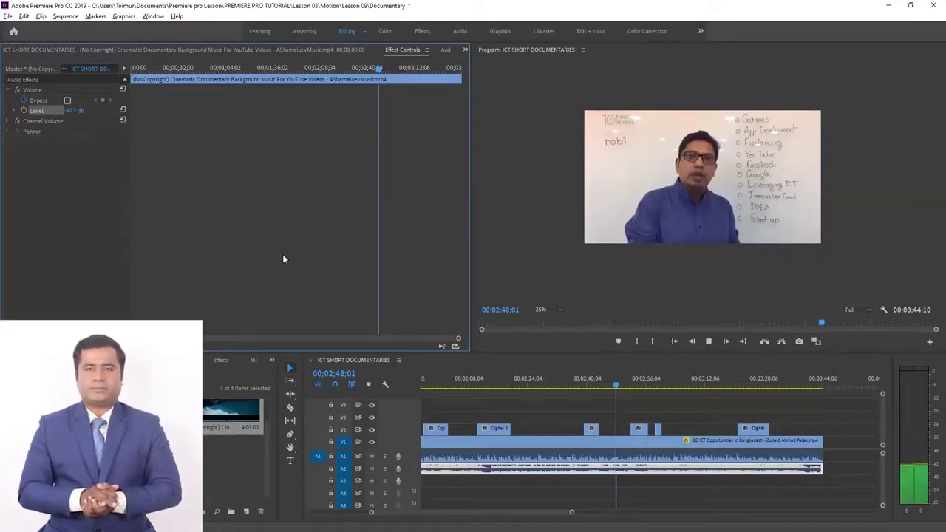
click(699, 406)
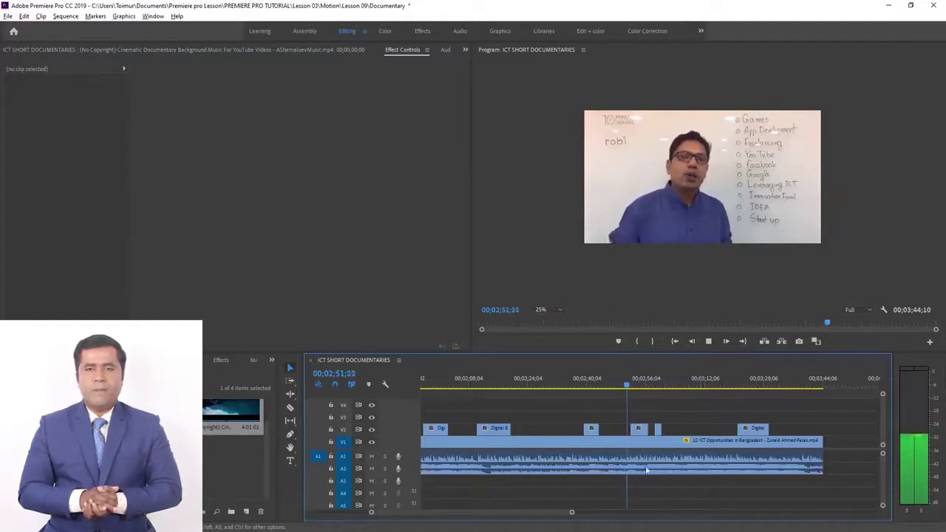
key(space)
Set the background music clip's volume level to -30.3 dB and play on from 00;02;51;12
click(647, 470)
click(75, 110)
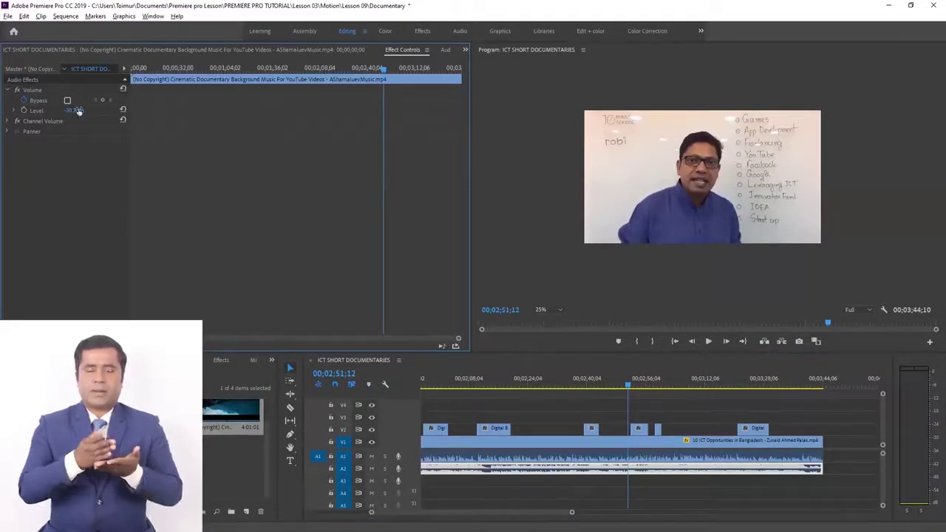
key(Return)
key(space)
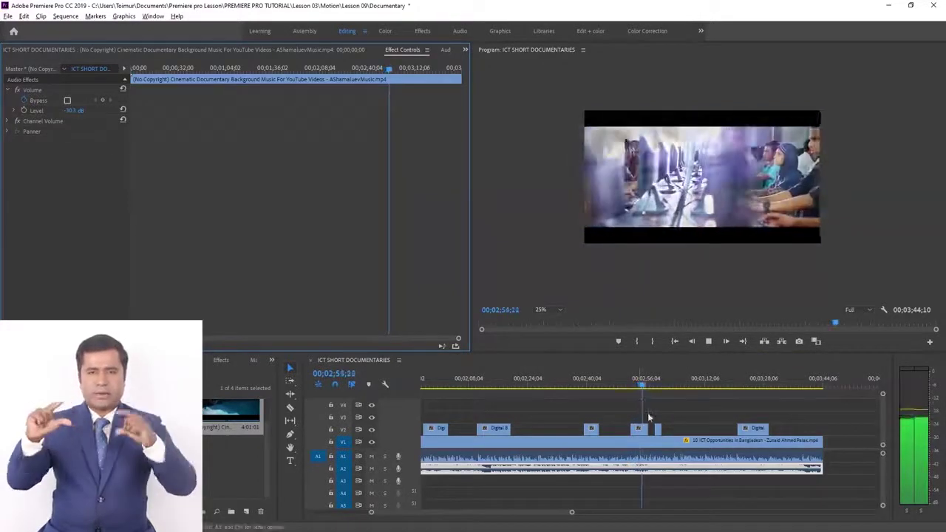
Set the background music clip's volume level to -35.0 dB after playing to 00;03;03;29, and save the project
click(712, 407)
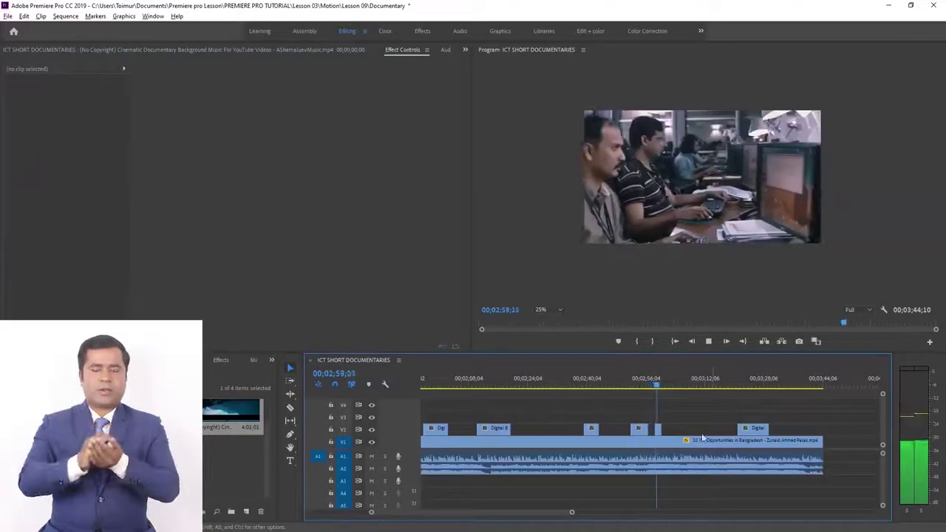
click(681, 465)
key(space)
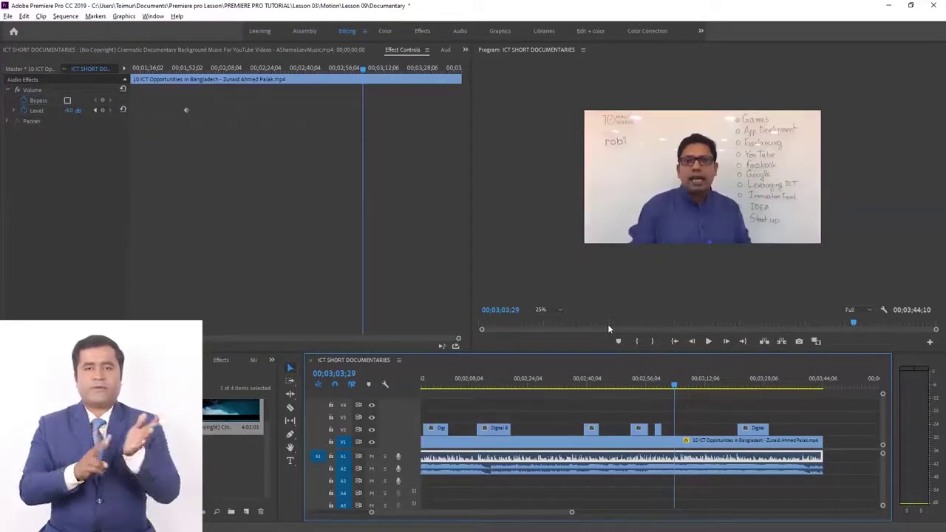
click(672, 465)
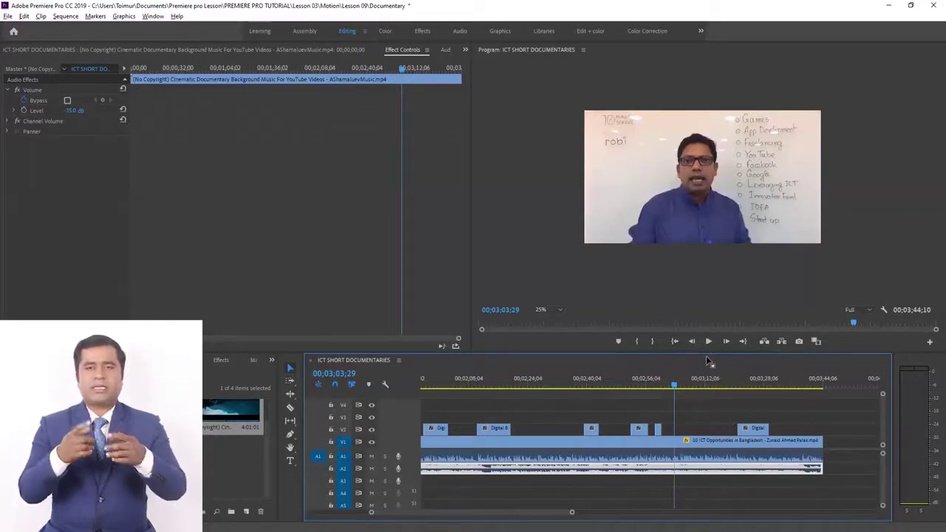
key(ctrl+s)
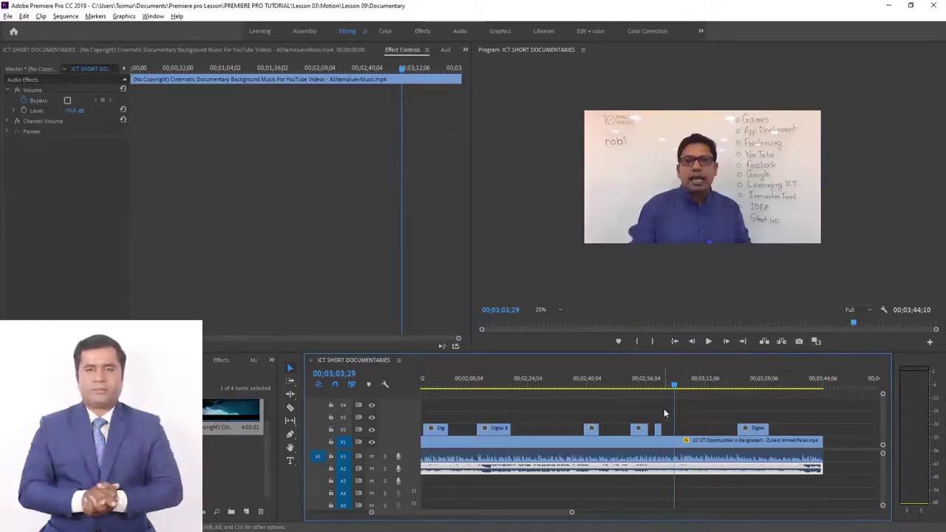
Move all the overlay clips from V2 down onto V1, overwriting the interview footage beneath them
scroll(576, 411, down, 3)
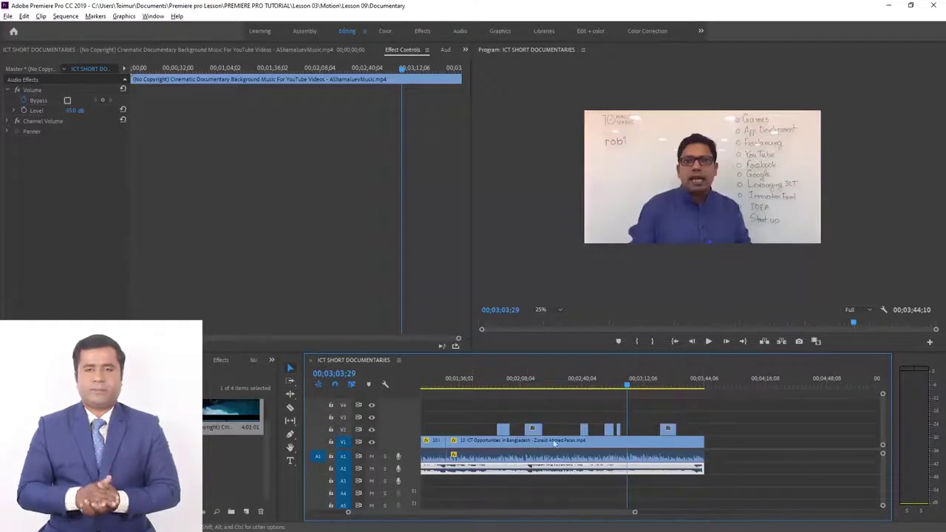
drag(723, 410, 514, 442)
key(equal)
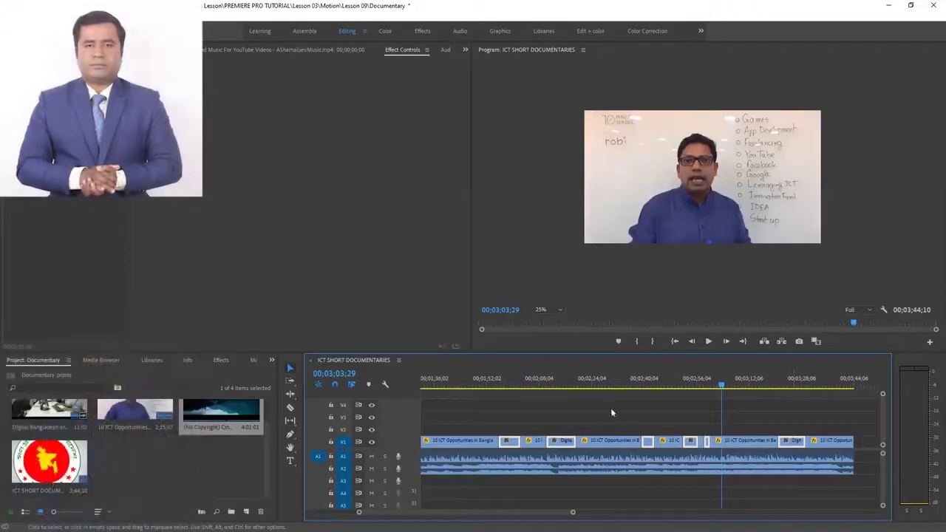
Apply the Cube Spin video transition from 3D Motion to the cut before the first selected overlay clip on V1
click(217, 359)
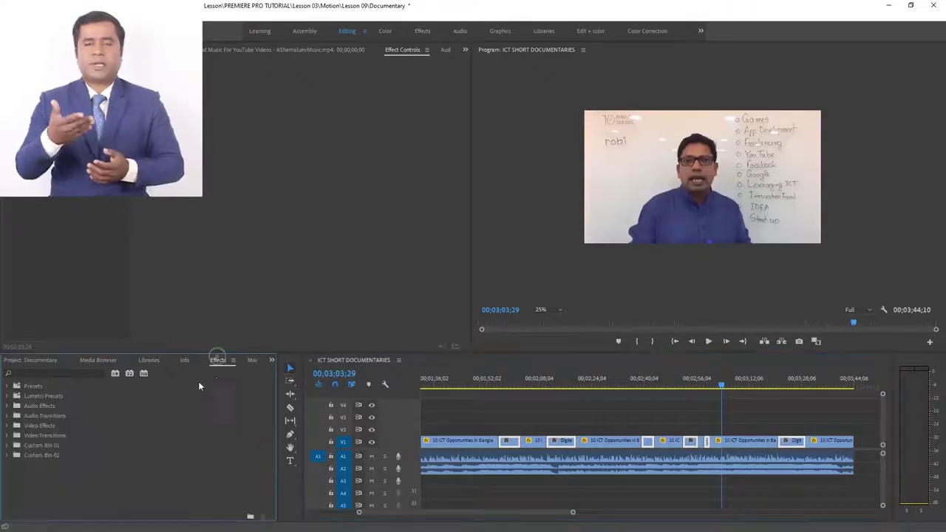
click(11, 435)
click(23, 444)
drag(43, 459, 508, 451)
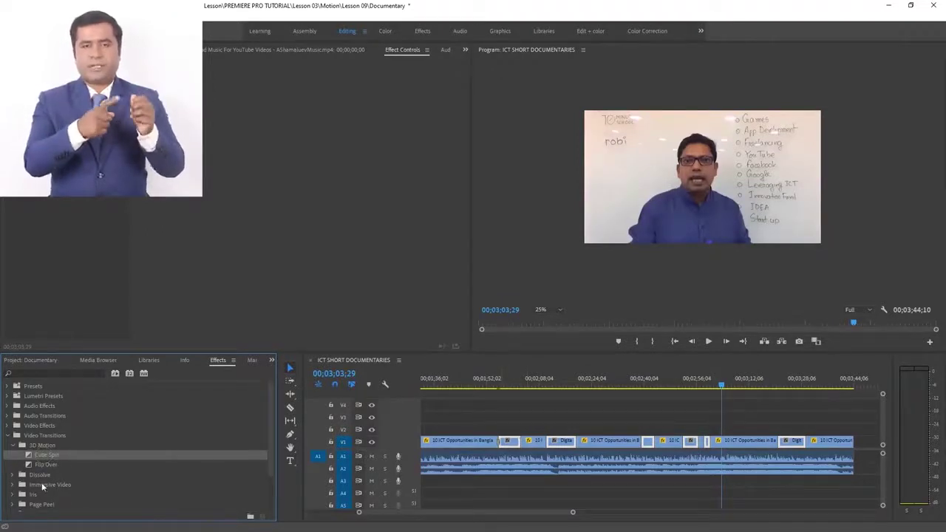
Apply Additive Dissolve at the start of the next overlay clip on V1 and further transitions, including Film Dissolve, at the following cuts
scroll(93, 447, down, 2)
click(13, 435)
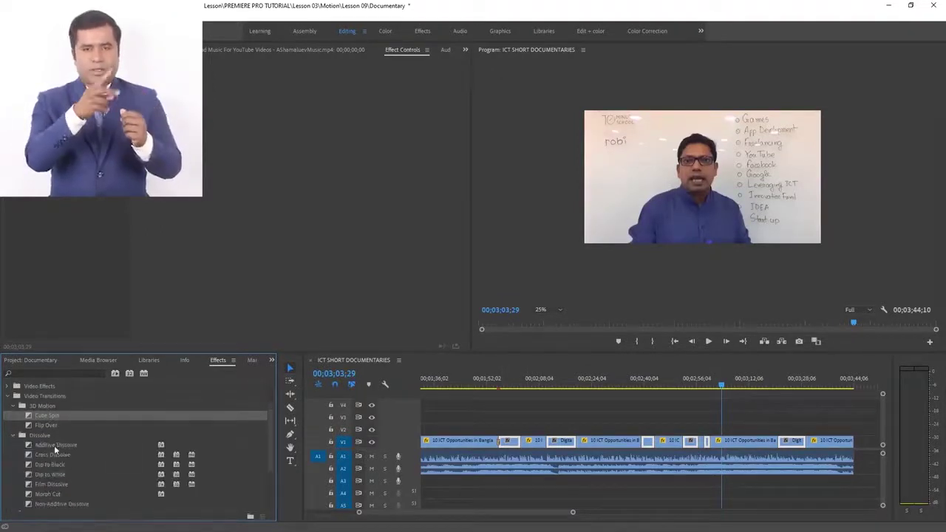
click(54, 445)
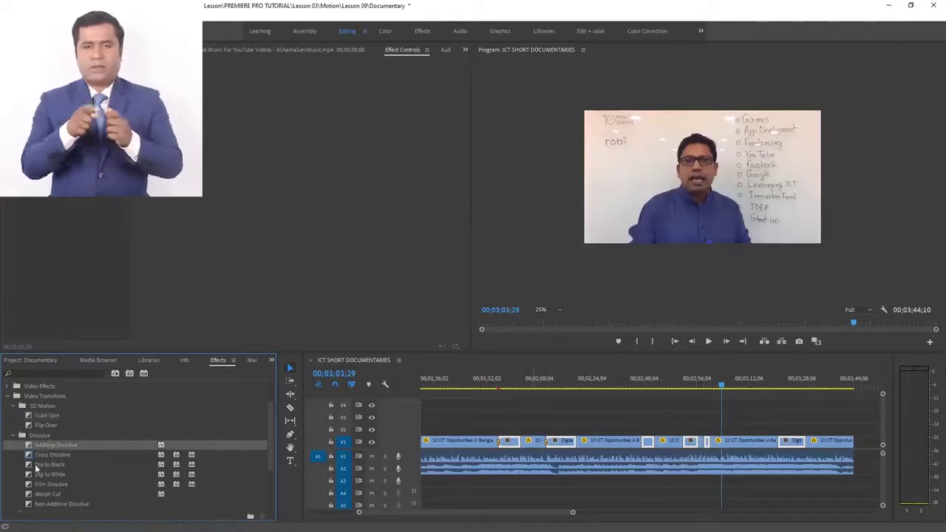
scroll(47, 464, down, 4)
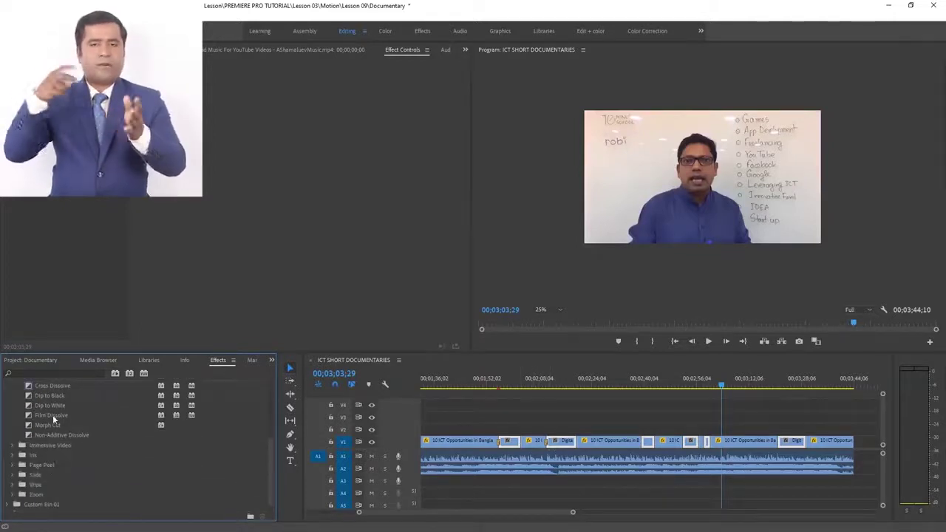
click(52, 414)
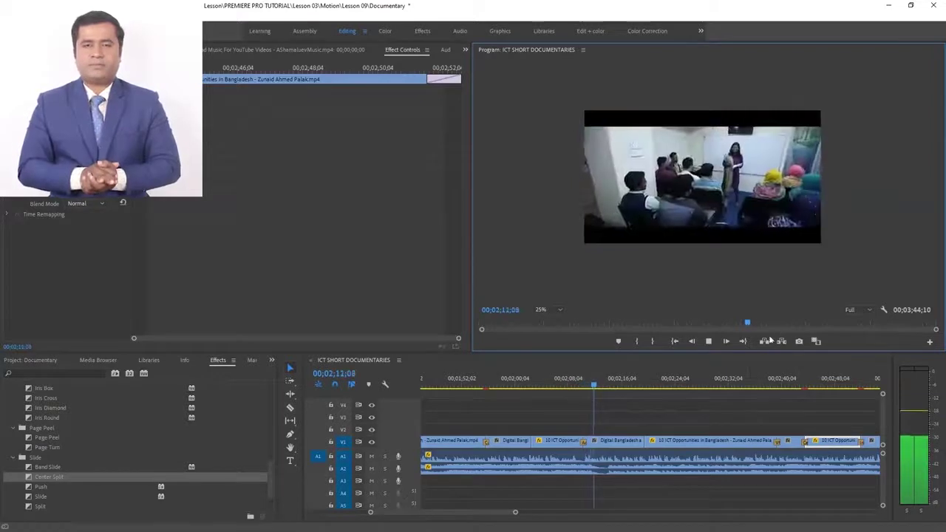
Play the transitions up to 00;02;13;05, show the whole sequence in the timeline and save the project
click(713, 340)
key(space)
key(space)
key(minus)
key(minus)
key(minus)
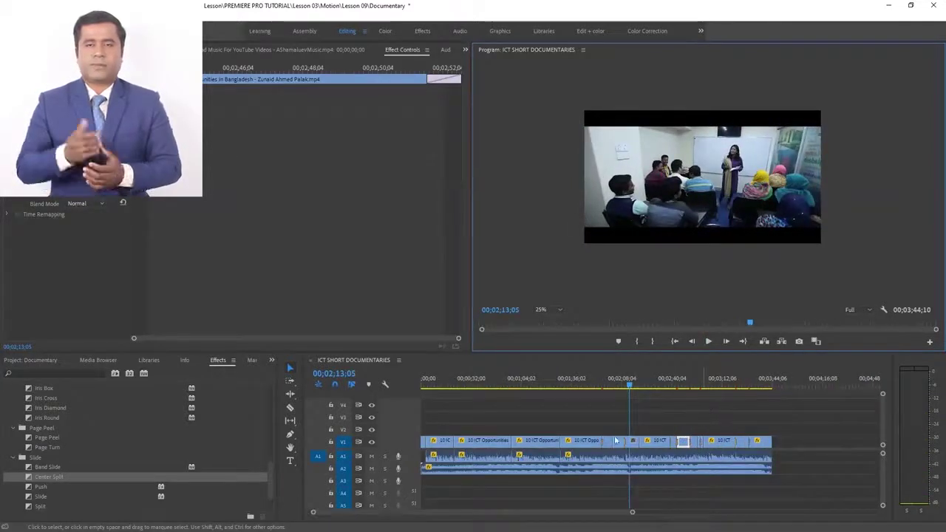
key(ctrl+s)
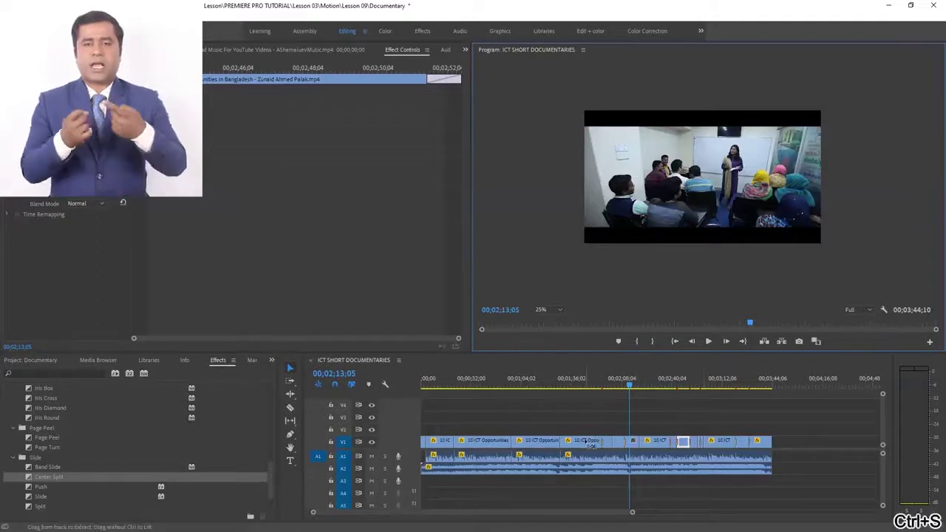
Play the sequence's opening, place the playhead at 00;00;04;09 in the first interview excerpt and save the project
drag(629, 381, 363, 389)
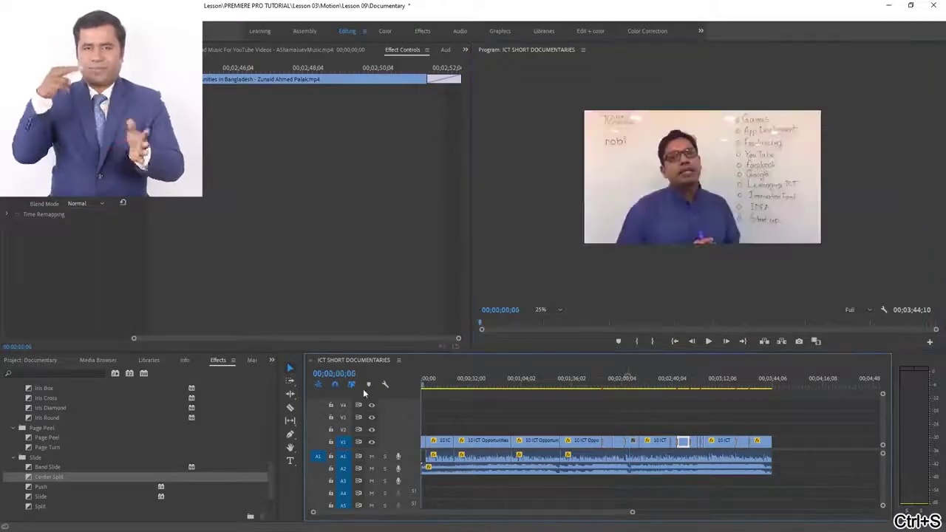
scroll(474, 444, up, 3)
key(space)
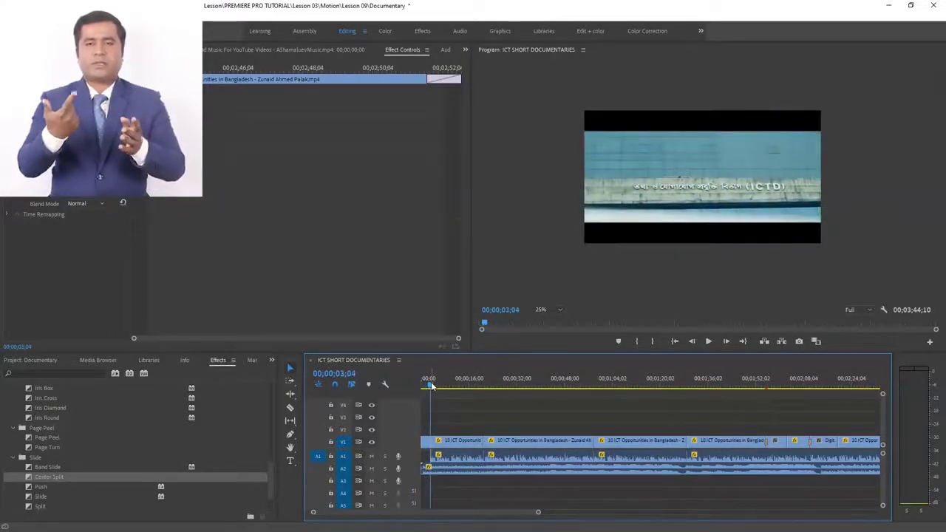
key(space)
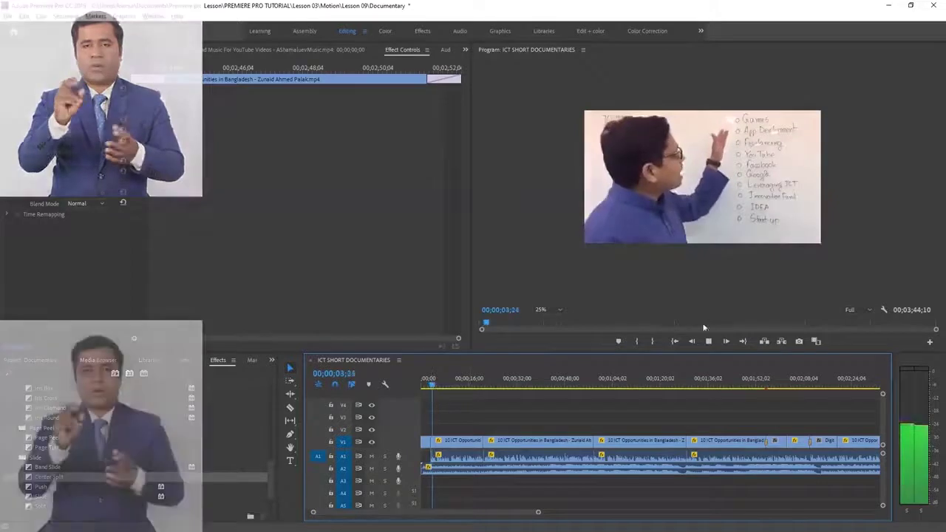
key(space)
key(space)
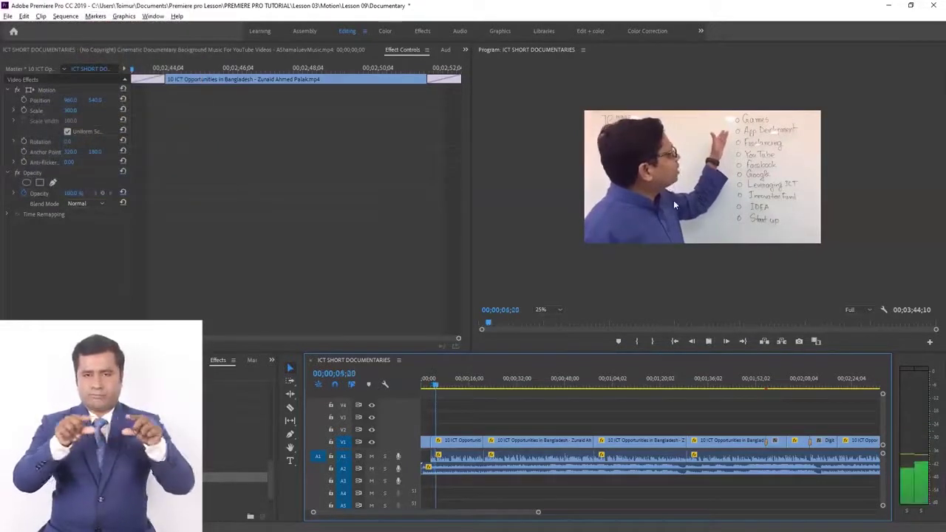
mouse_move(437, 383)
mouse_down()
mouse_move(464, 384)
mouse_move(421, 384)
mouse_move(433, 385)
mouse_up()
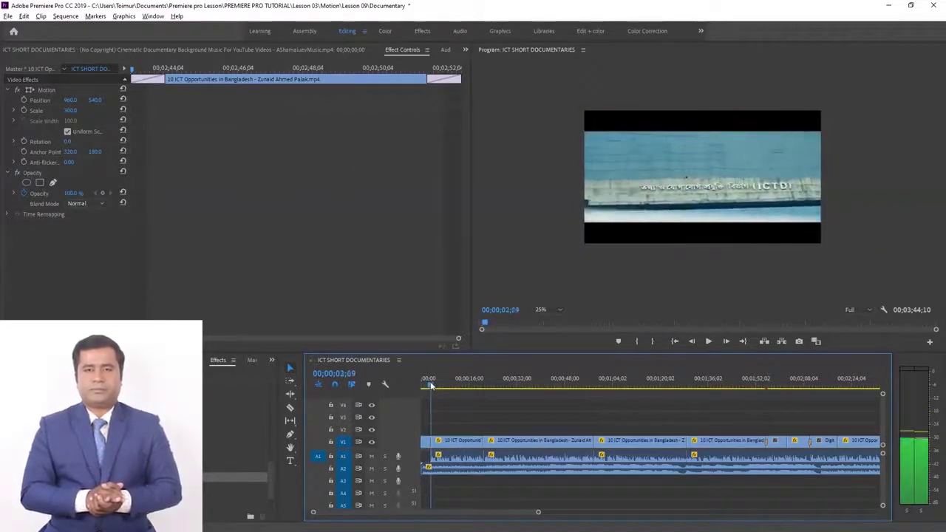
key(ctrl+s)
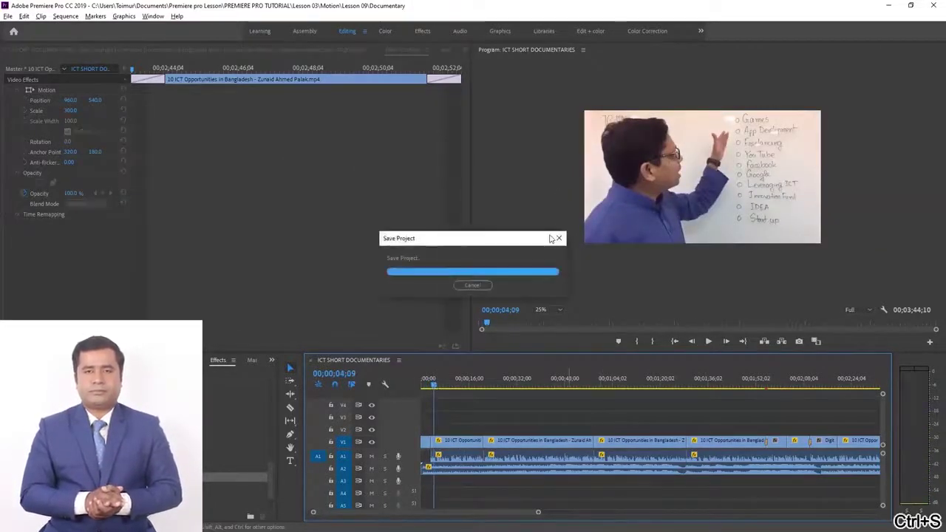
Switch to the Graphics workspace and examine the available Essential Graphics templates for titles, captions and overlays
click(490, 32)
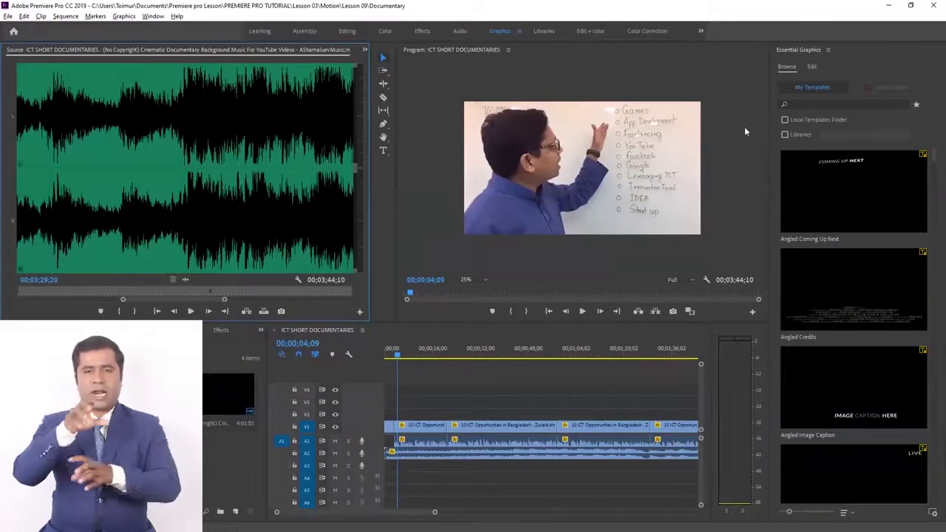
scroll(850, 207, down, 5)
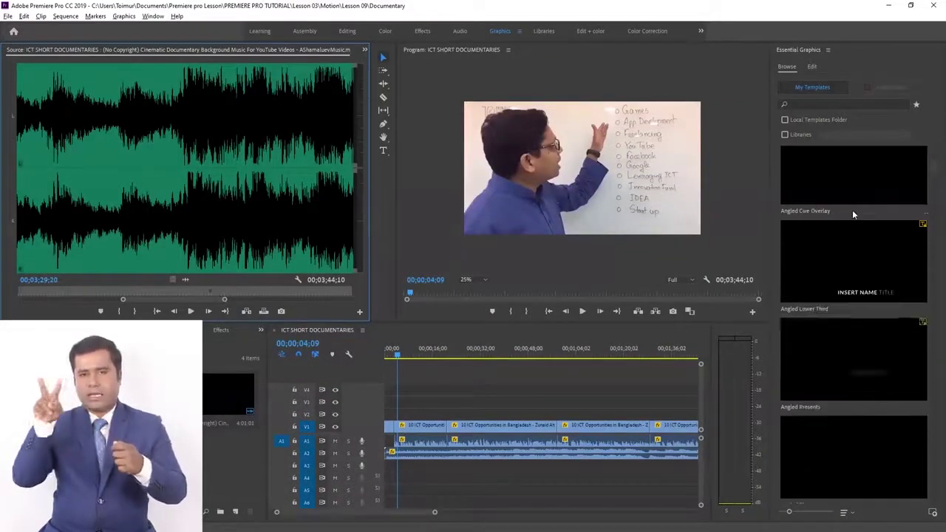
scroll(852, 222, down, 15)
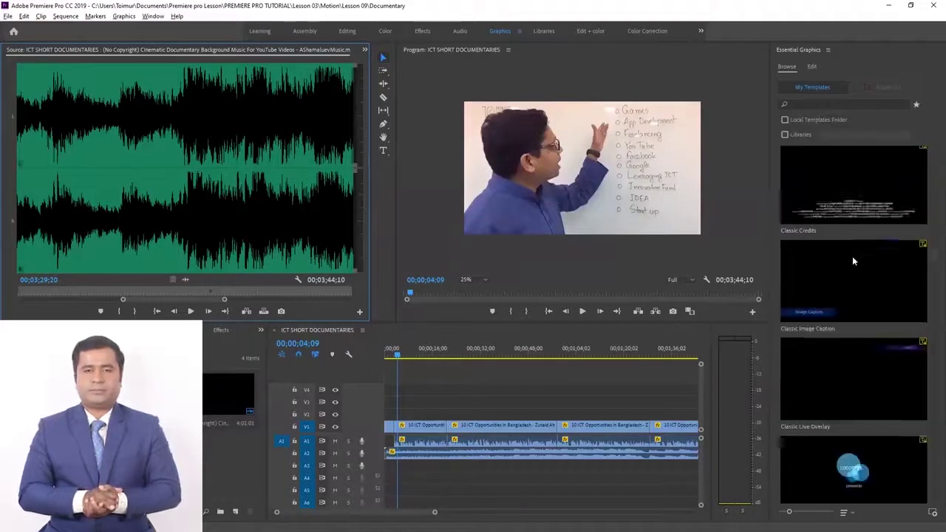
scroll(853, 255, down, 15)
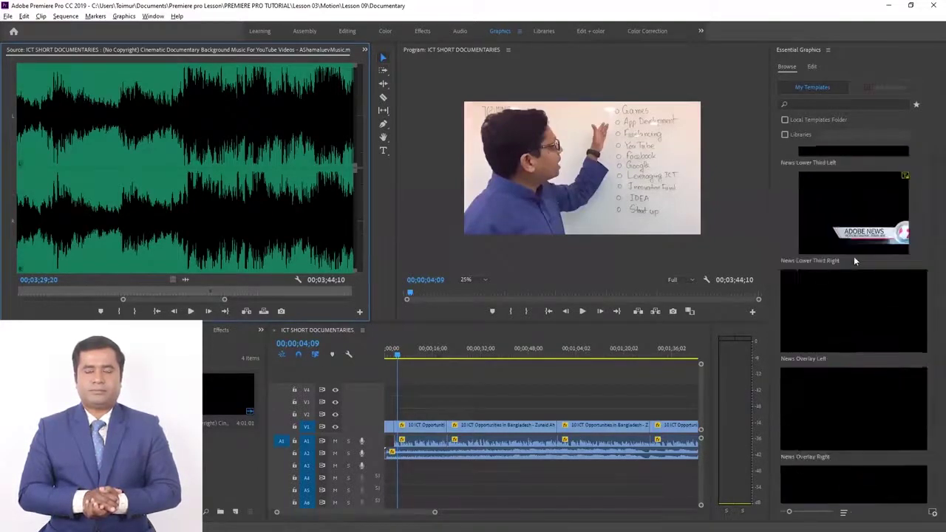
scroll(858, 263, down, 3)
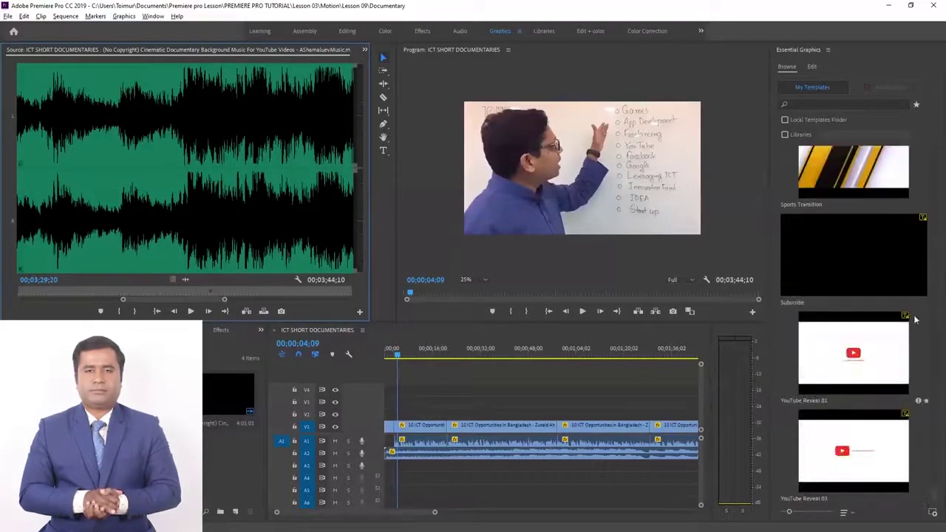
scroll(892, 321, up, 10)
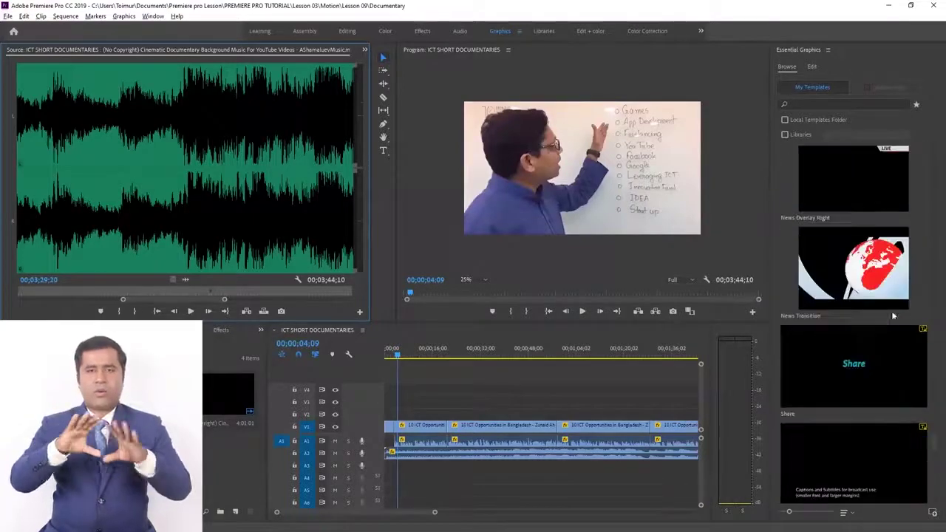
scroll(887, 322, up, 8)
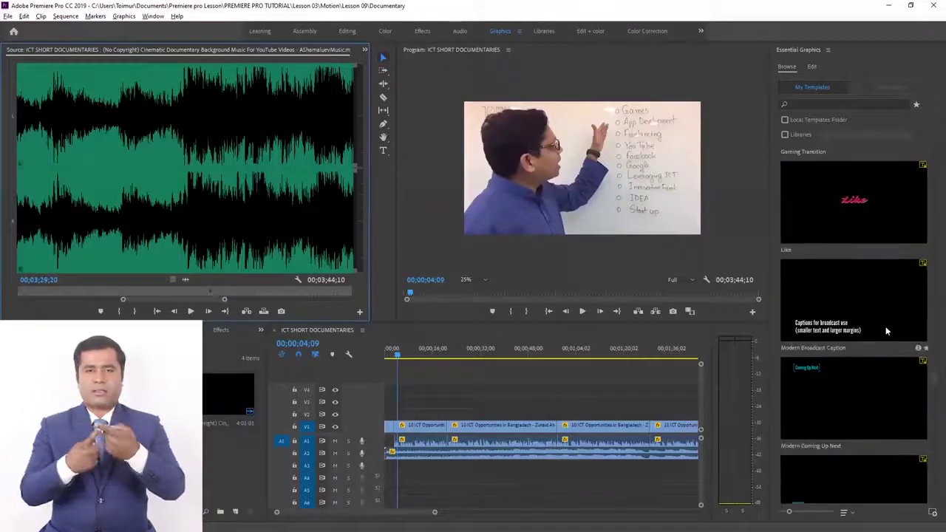
scroll(885, 326, down, 3)
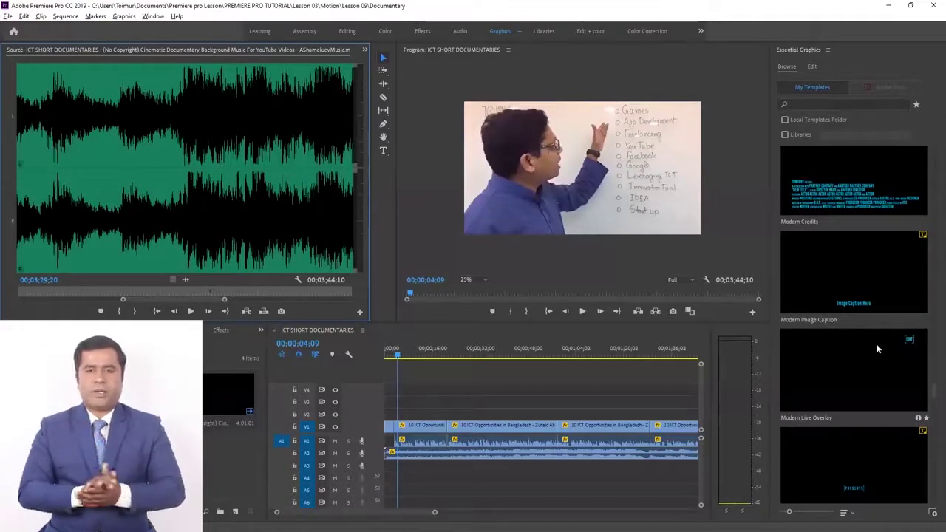
scroll(877, 343, up, 8)
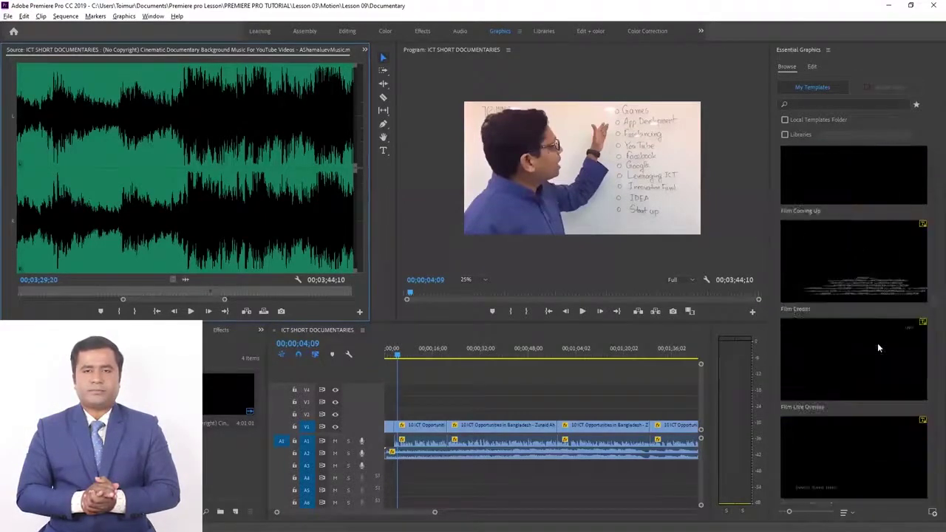
scroll(877, 343, up, 6)
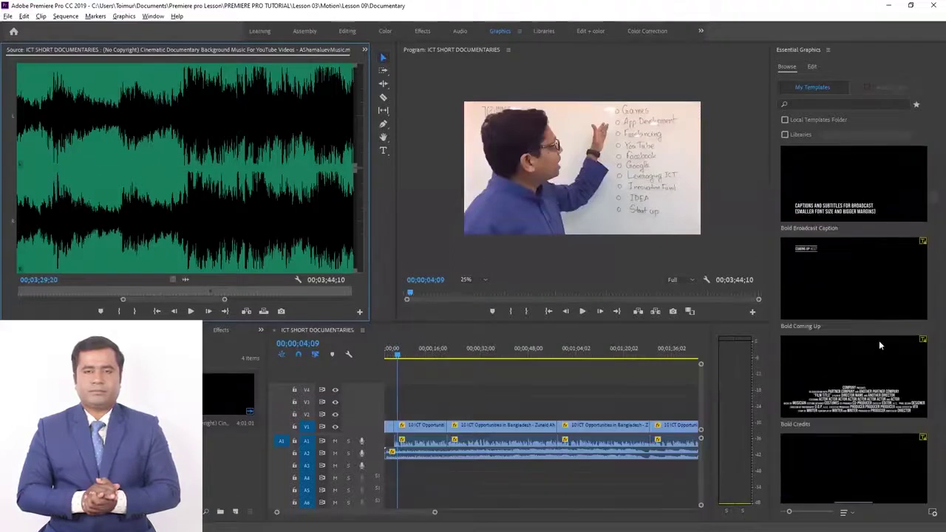
scroll(879, 340, up, 4)
Filter the graphics templates by "title" and place the Basic Title template on V2 at the start of the first interview excerpt
click(831, 104)
text(title)
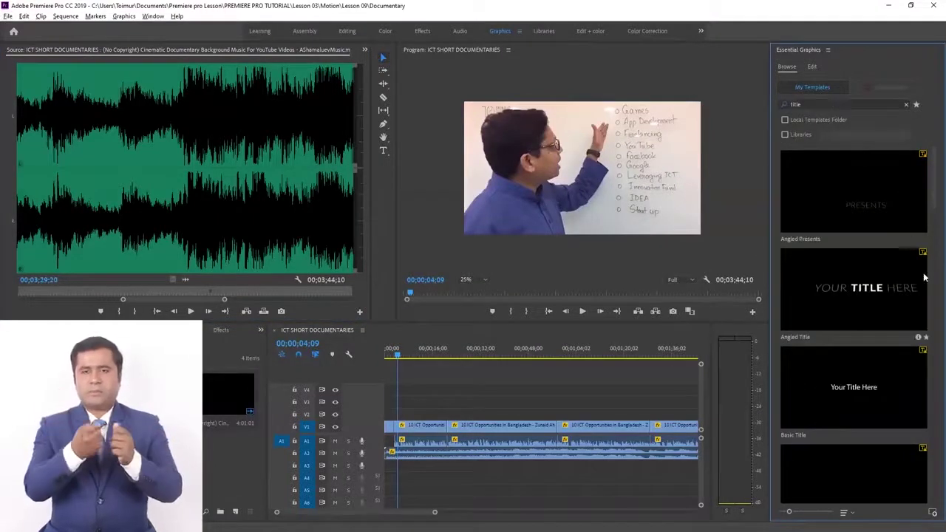
scroll(916, 278, down, 4)
scroll(867, 316, up, 4)
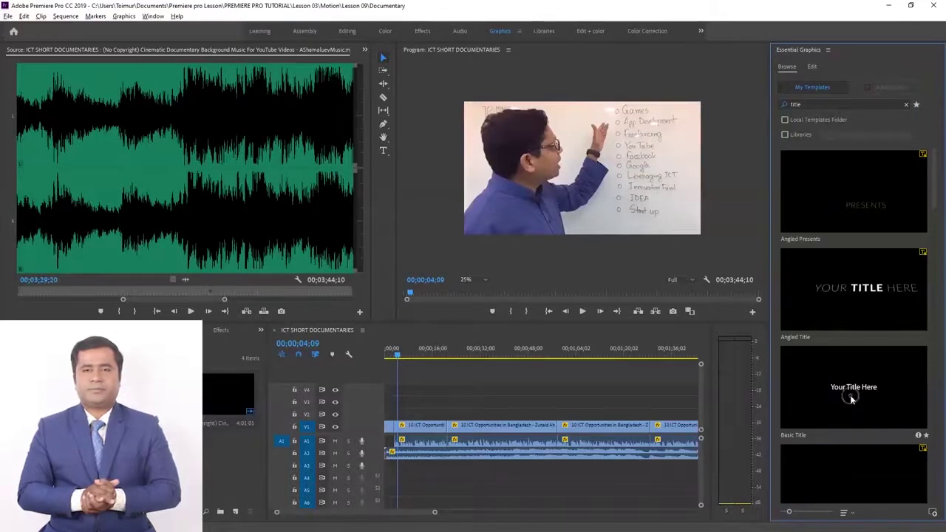
scroll(856, 384, down, 2)
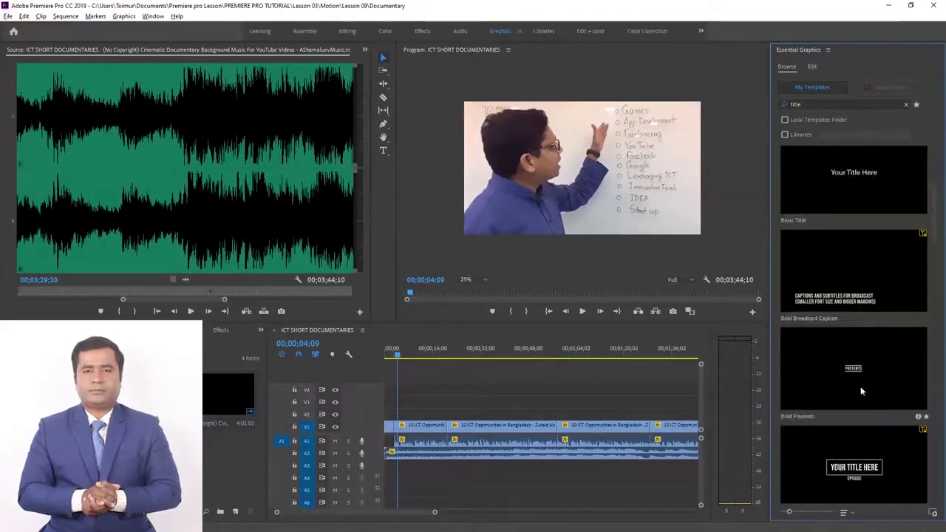
scroll(858, 382, down, 4)
scroll(857, 254, up, 6)
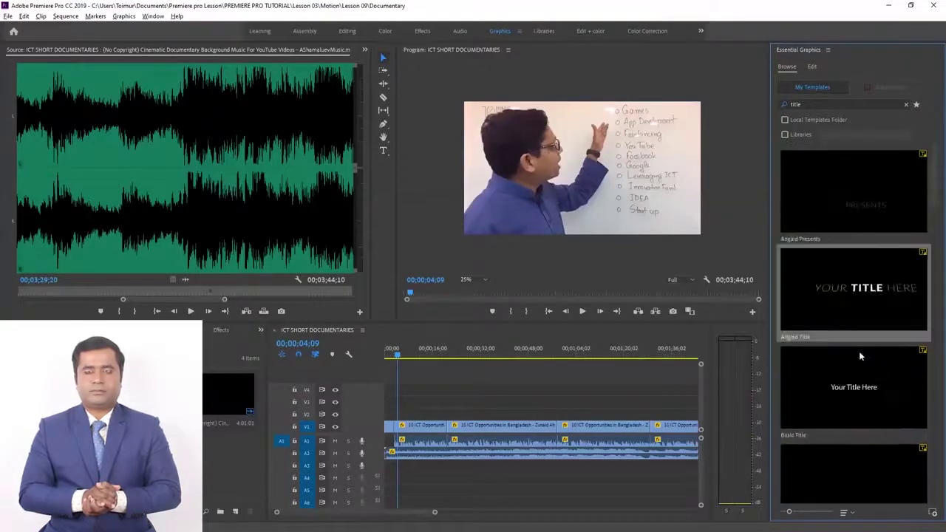
drag(853, 398, 401, 413)
click(264, 265)
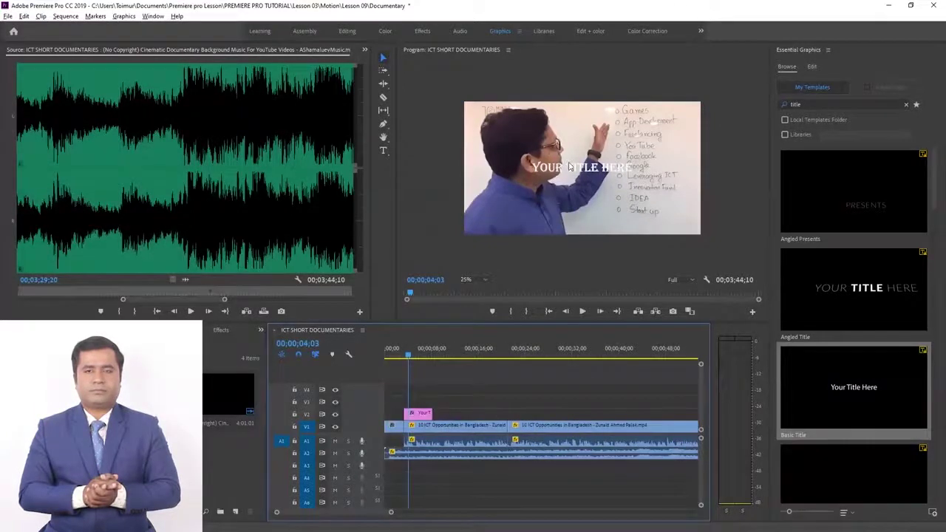
Replace the placeholder text of the title graphic with "ICT MINISTER"
double_click(569, 167)
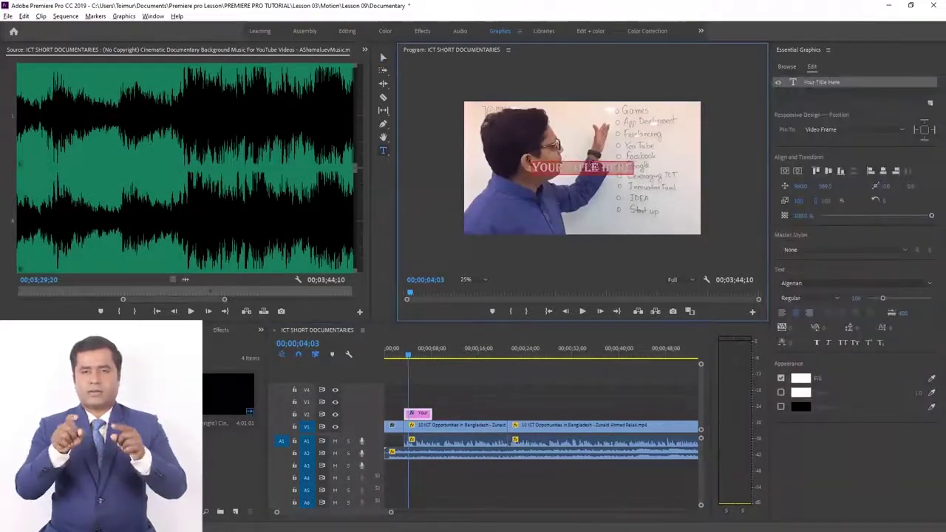
text(P)
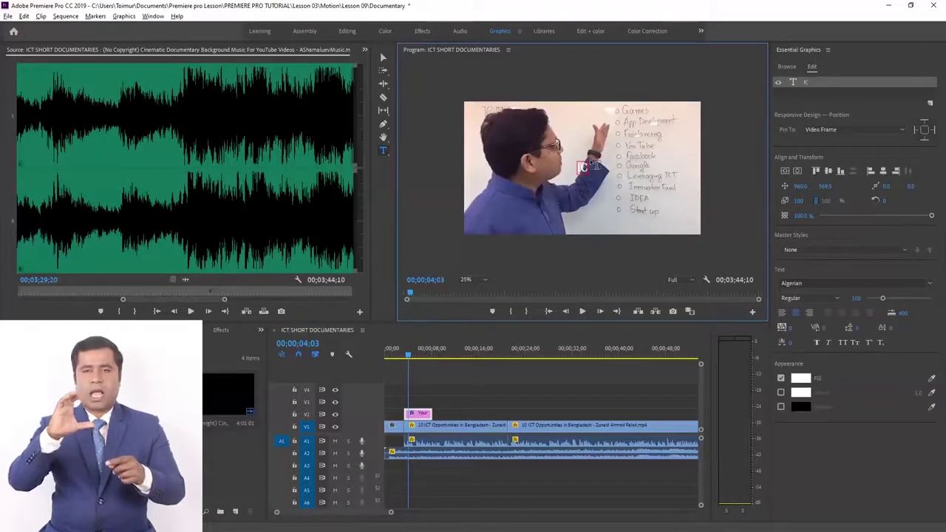
text(CT MINISTER)
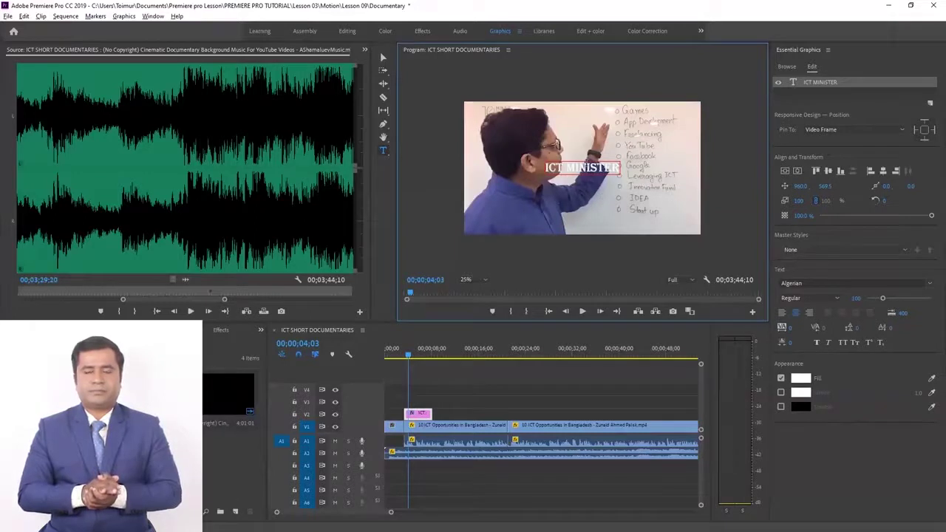
Set the whole "ICT MINISTER" text to the Arial font in the Black style
double_click(589, 169)
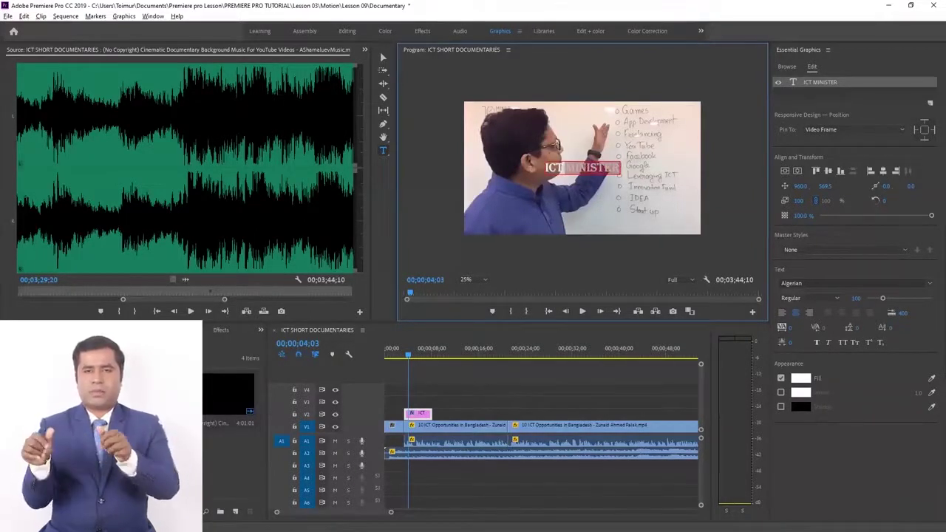
click(582, 168)
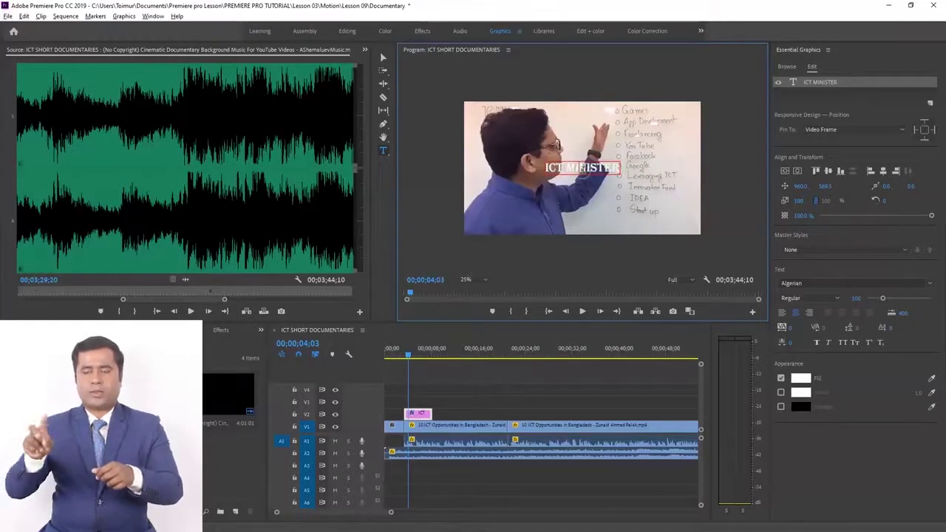
key(ctrl+a)
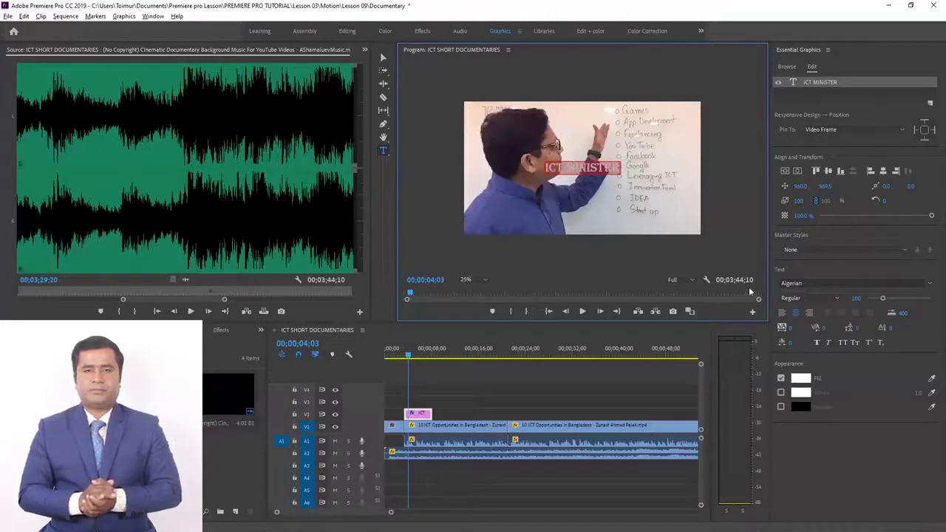
click(823, 282)
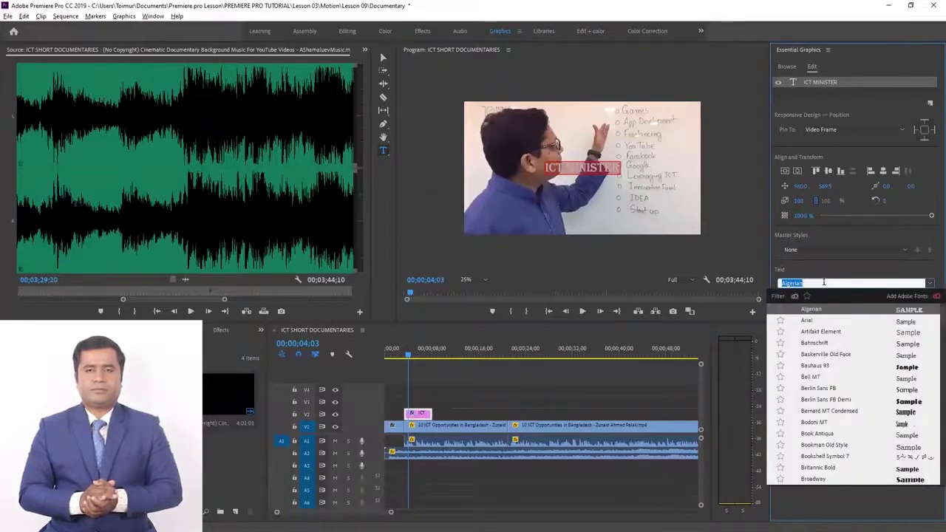
click(817, 323)
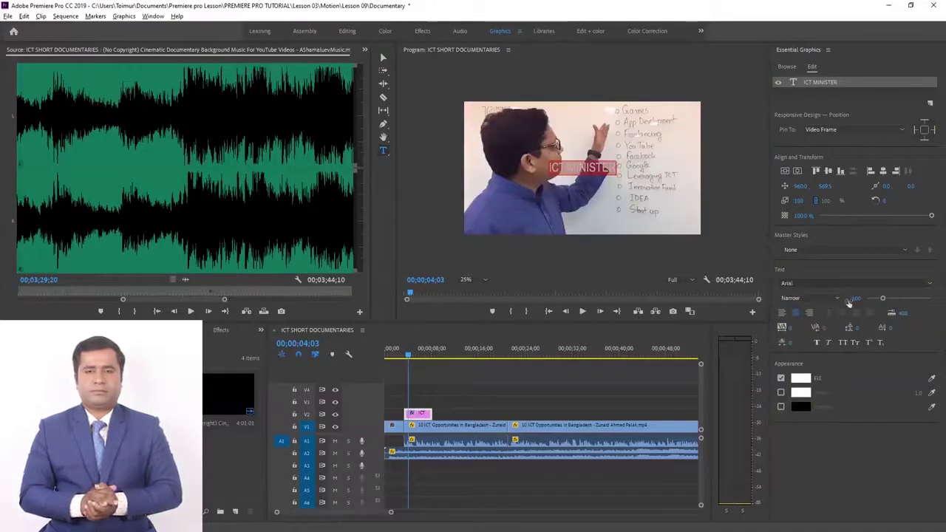
click(837, 299)
click(809, 397)
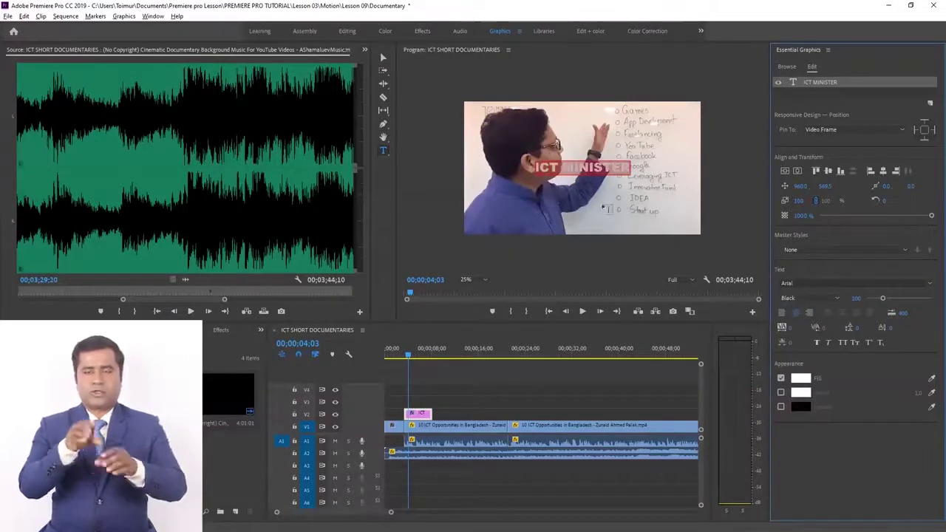
Increase the title's font size to 134 and move it to the lower-left area of the video frame
drag(882, 298, 853, 298)
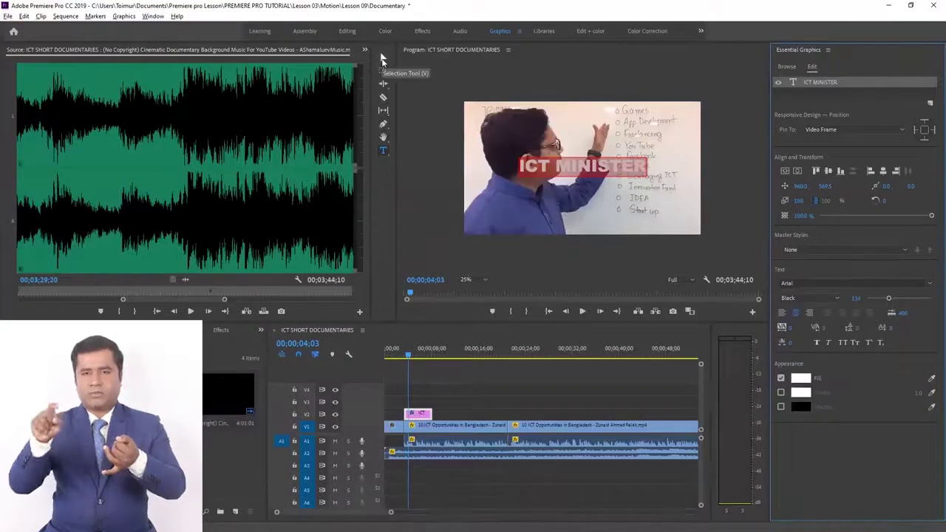
click(383, 58)
drag(591, 167, 559, 224)
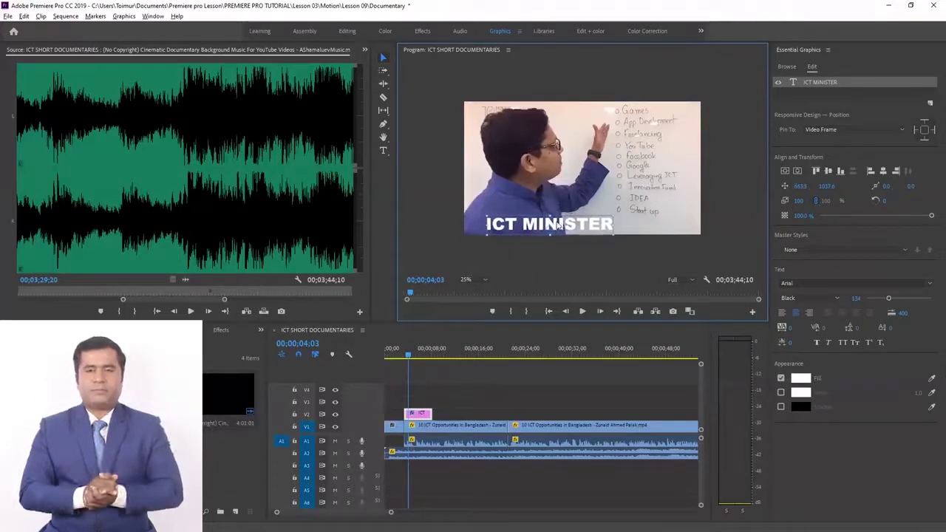
Play the sequence from 00;00;02;18 to 00;00;05;13 to check how the title appears over the interview excerpt
click(403, 357)
drag(403, 357, 399, 356)
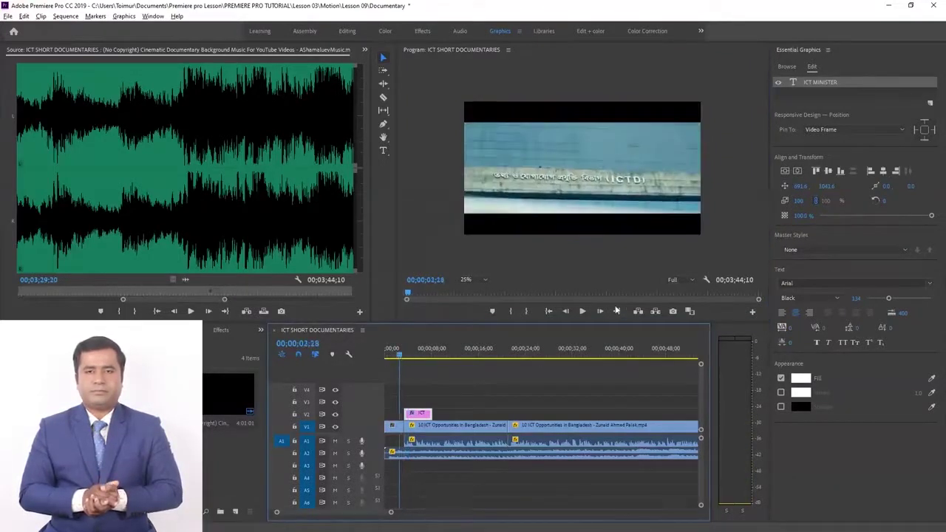
click(582, 311)
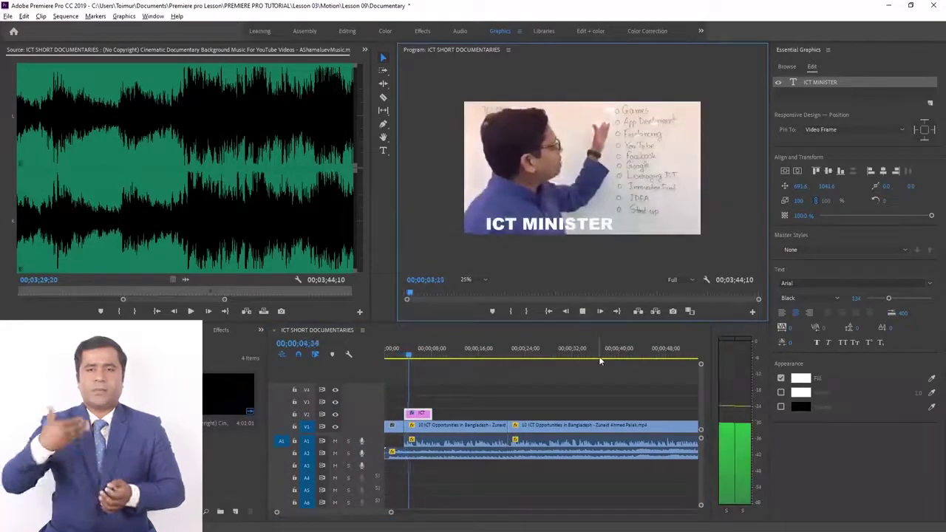
click(566, 222)
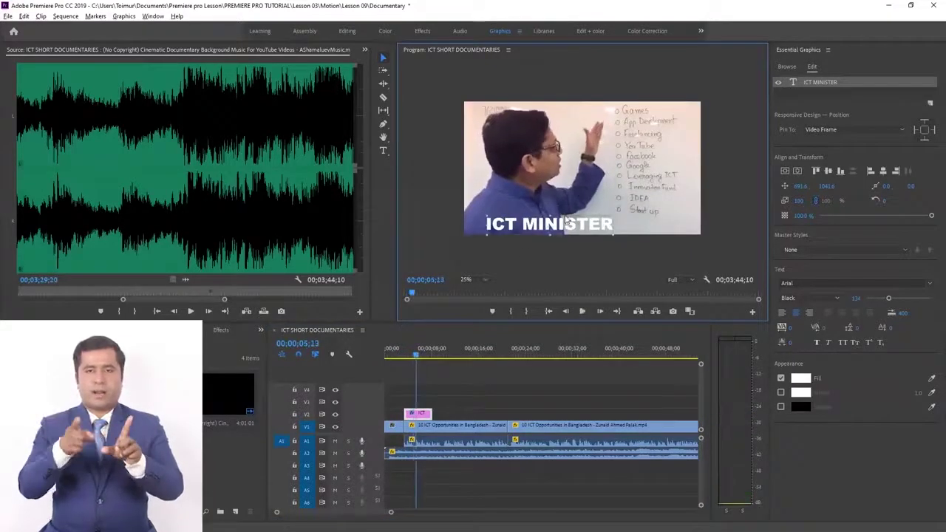
Show the effect controls of the title graphic on V2 and collapse all its property groups
click(421, 416)
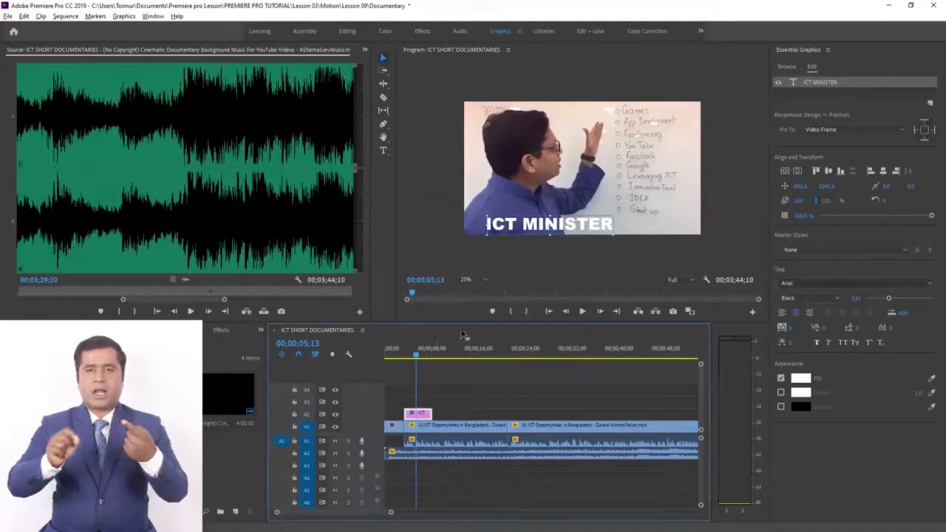
click(364, 50)
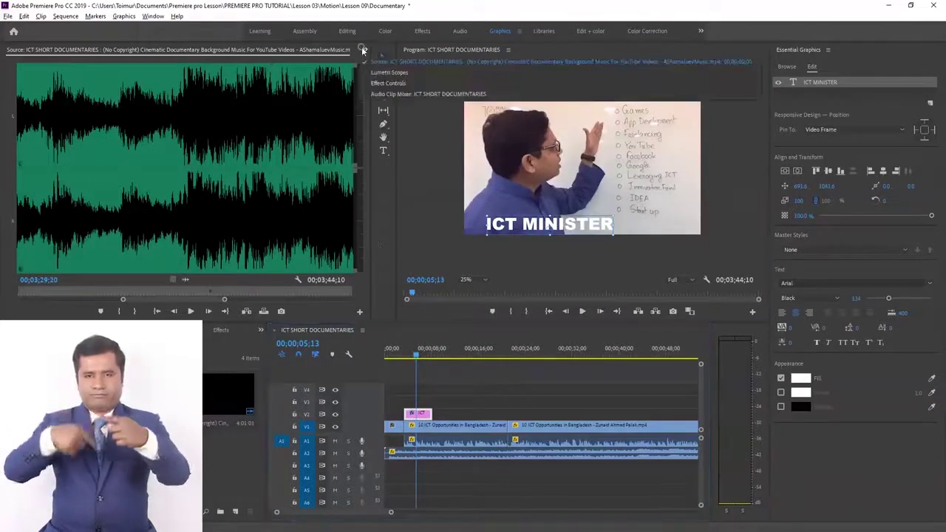
click(389, 83)
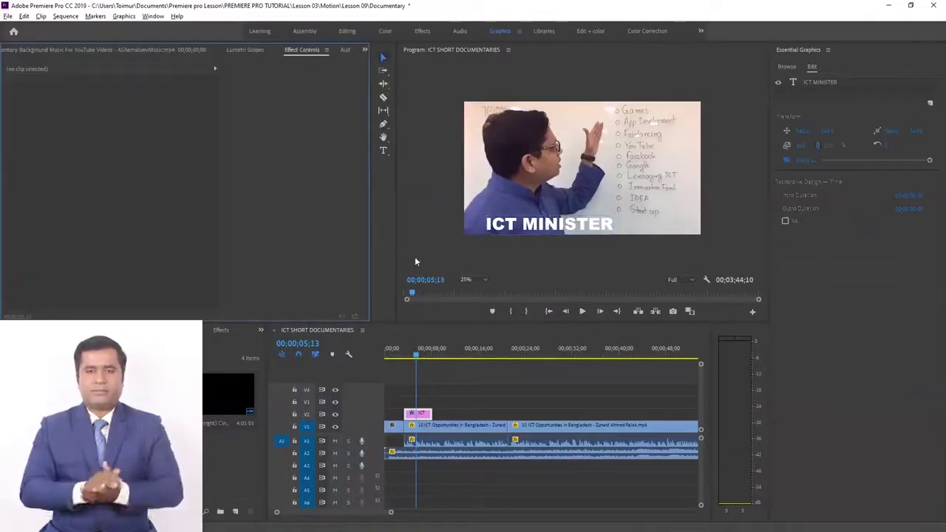
click(421, 415)
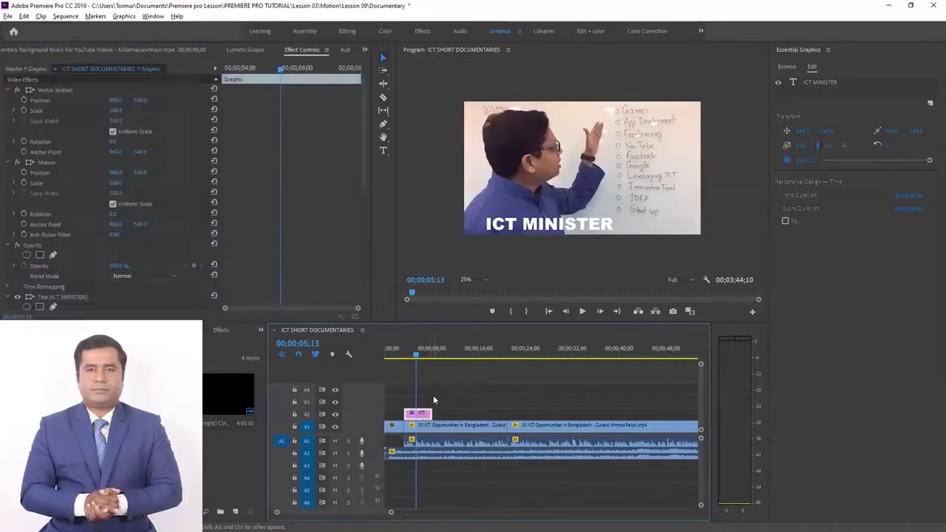
click(7, 89)
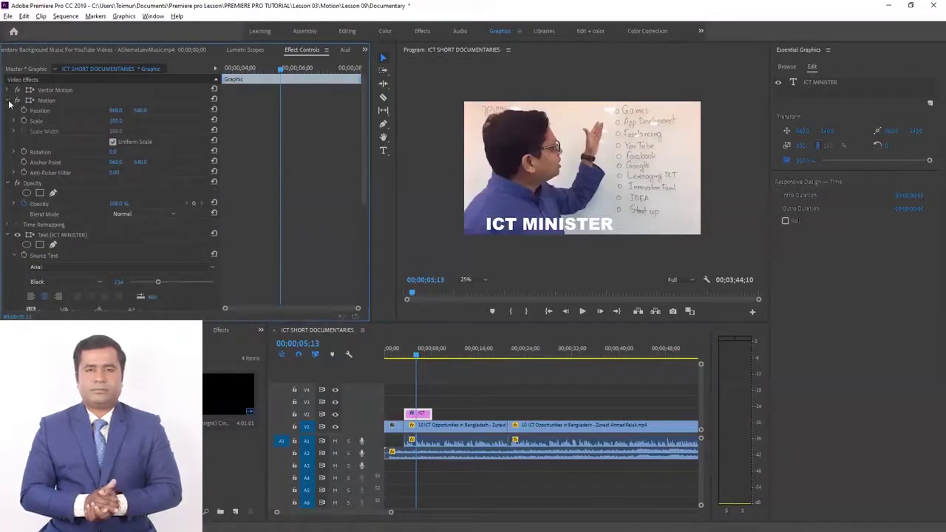
click(8, 101)
click(8, 111)
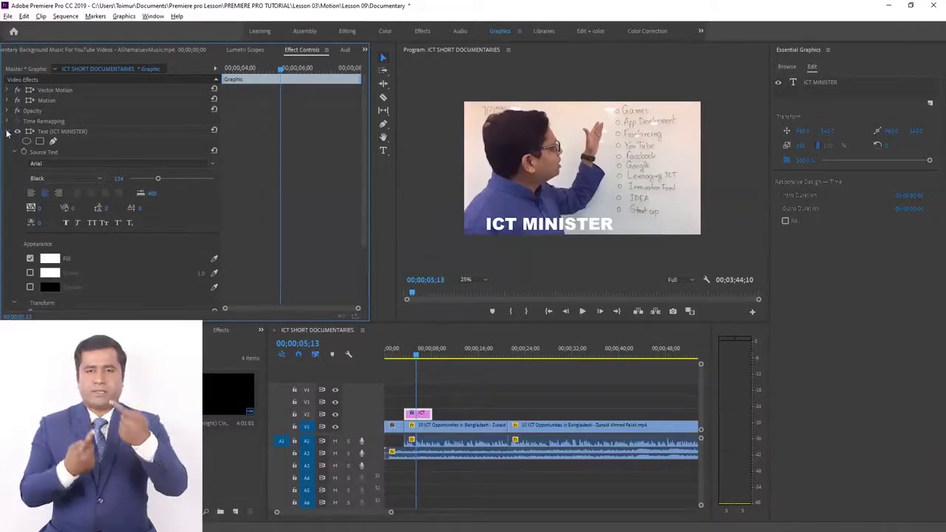
click(8, 131)
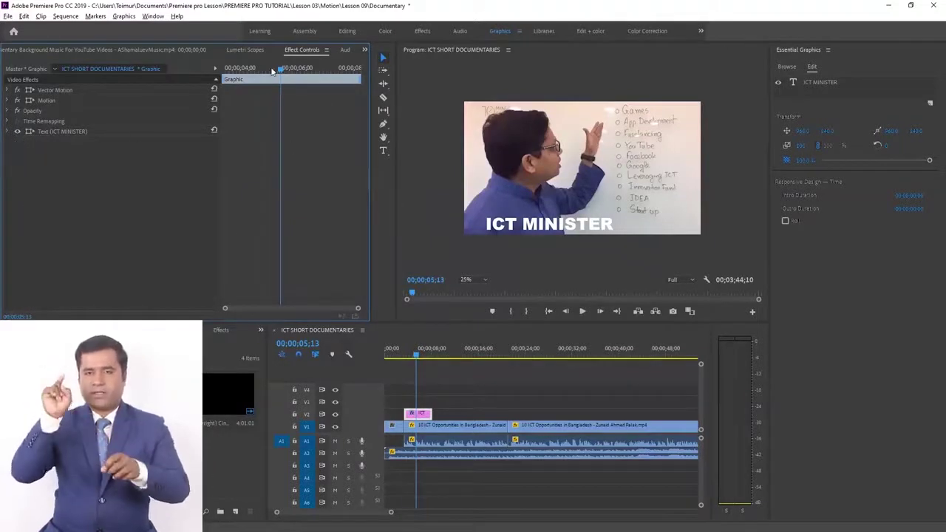
At 00;00;03;11, keyframe the title's Vector Motion position and set its vertical value to 726, below the frame
drag(272, 70, 195, 79)
click(11, 101)
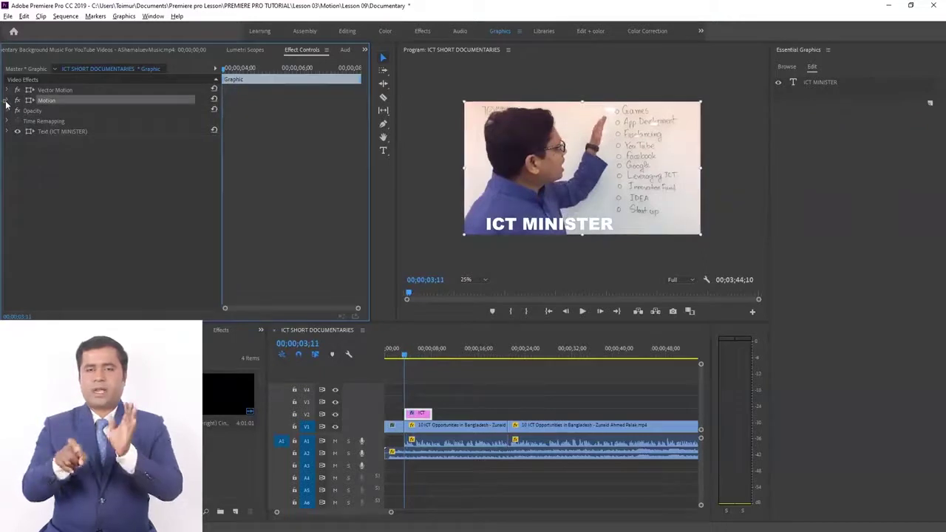
click(8, 90)
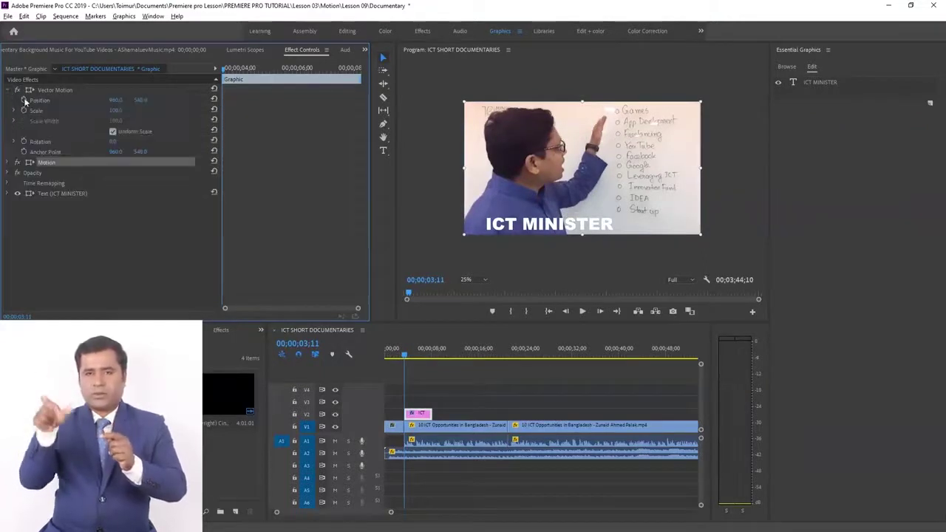
click(24, 101)
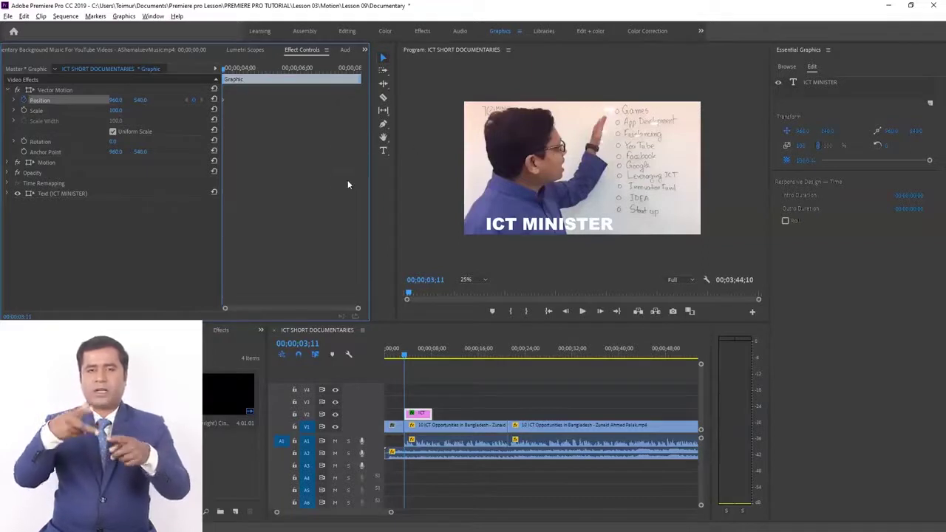
drag(130, 101, 188, 101)
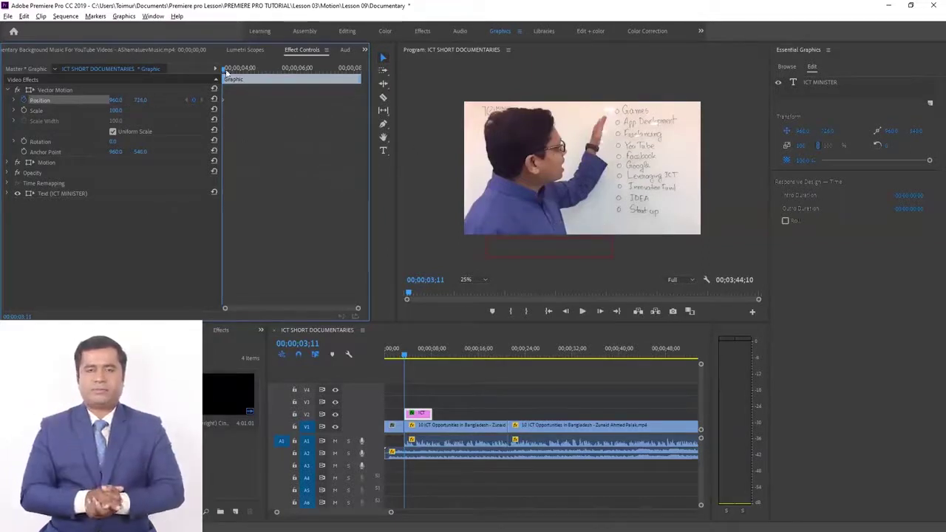
Keyframe the title rising into view at 00;00;03;17, then add another position keyframe shortly after that drops it below the frame again
drag(226, 71, 228, 71)
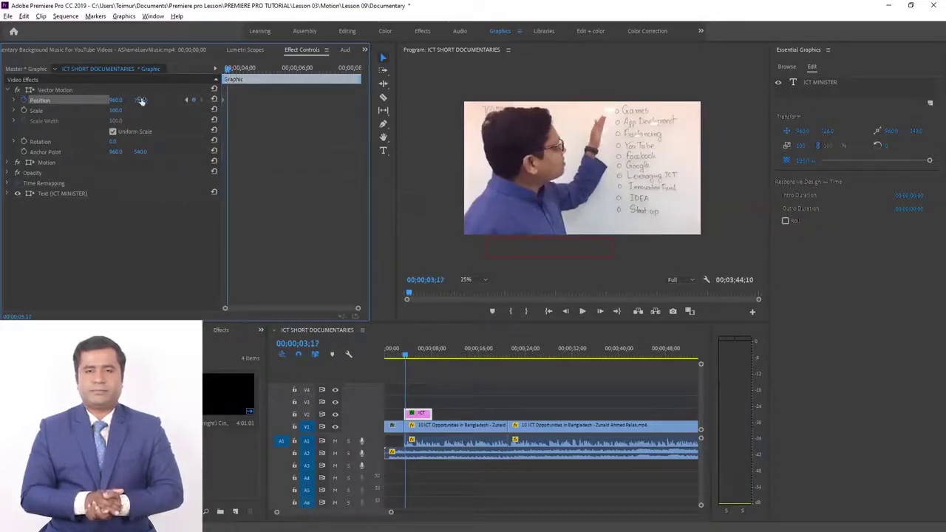
drag(140, 99, 131, 100)
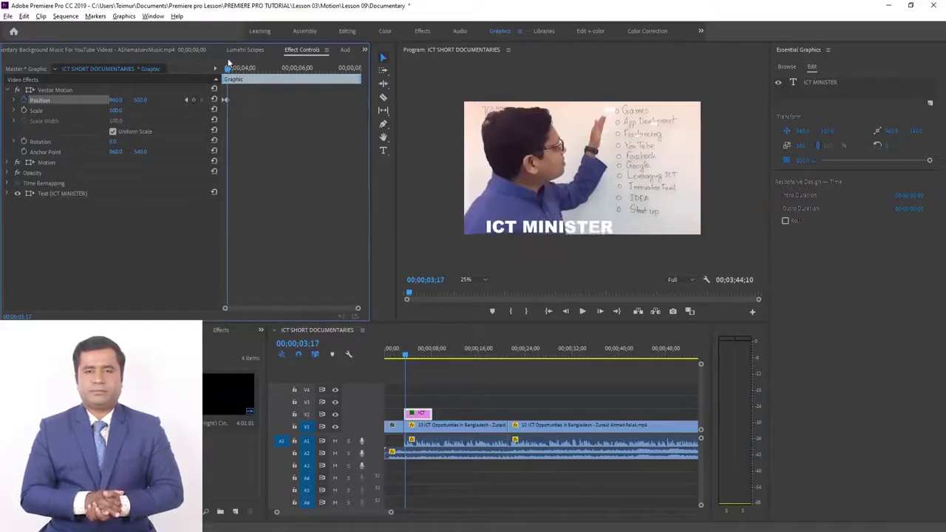
drag(228, 63, 233, 64)
drag(139, 100, 269, 100)
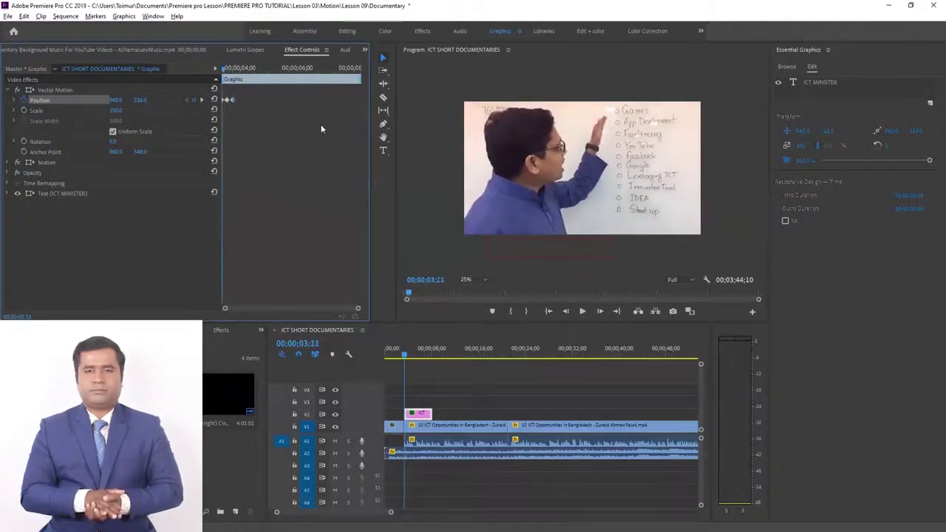
Play the title animation, spread its later position keyframes further apart and play it again from the start of the graphic
click(582, 311)
key(space)
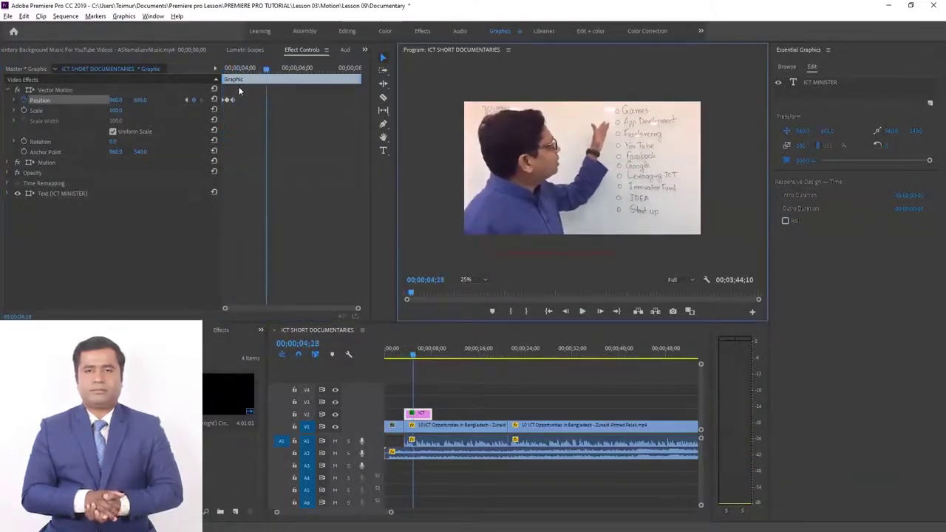
mouse_move(233, 99)
mouse_down()
mouse_move(265, 99)
mouse_move(243, 102)
mouse_up()
drag(267, 69, 213, 104)
click(583, 311)
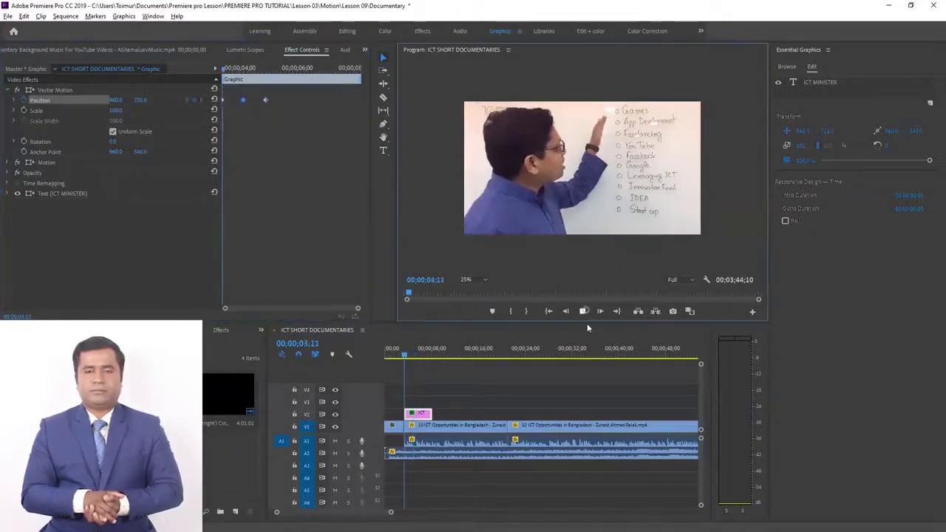
key(space)
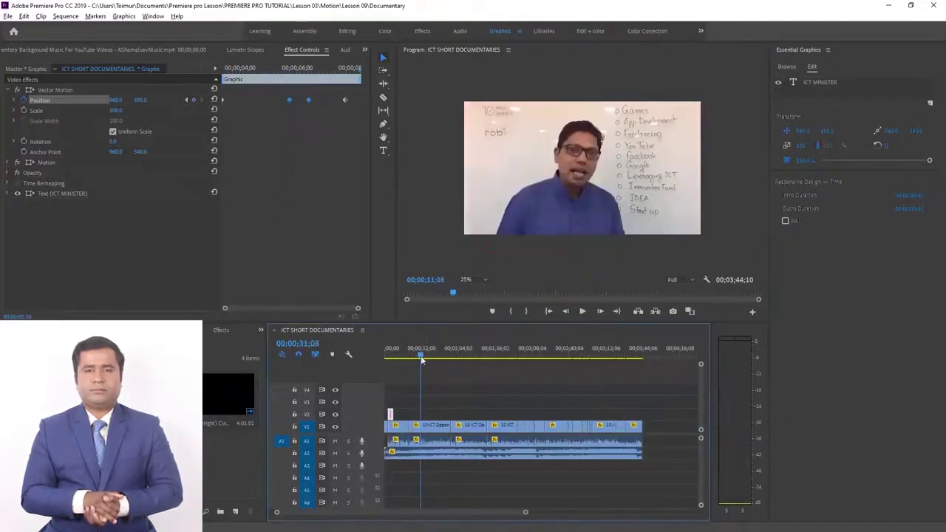
At 00;03;28;21, enlarge the Digital Bangladesh overlay clip on V1 until its black bars lie outside the frame
drag(422, 360, 625, 371)
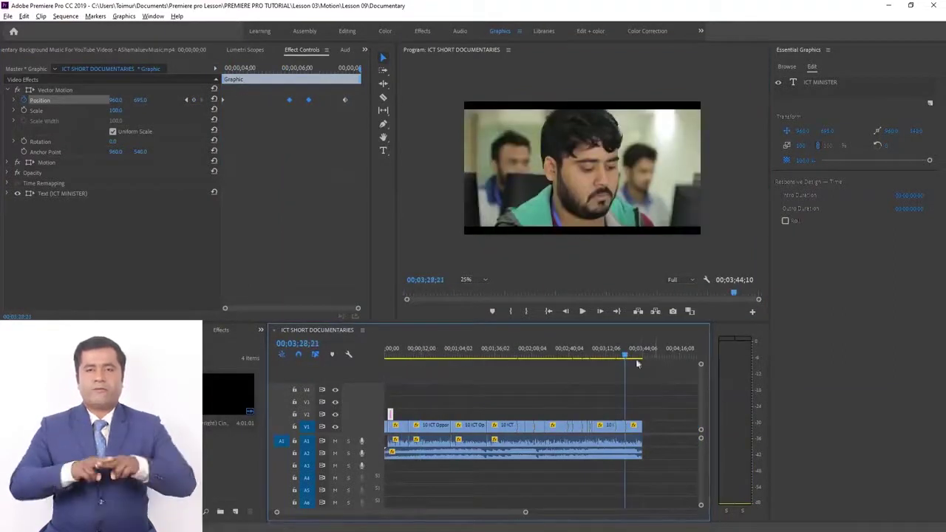
scroll(608, 391, up, 2)
key(=)
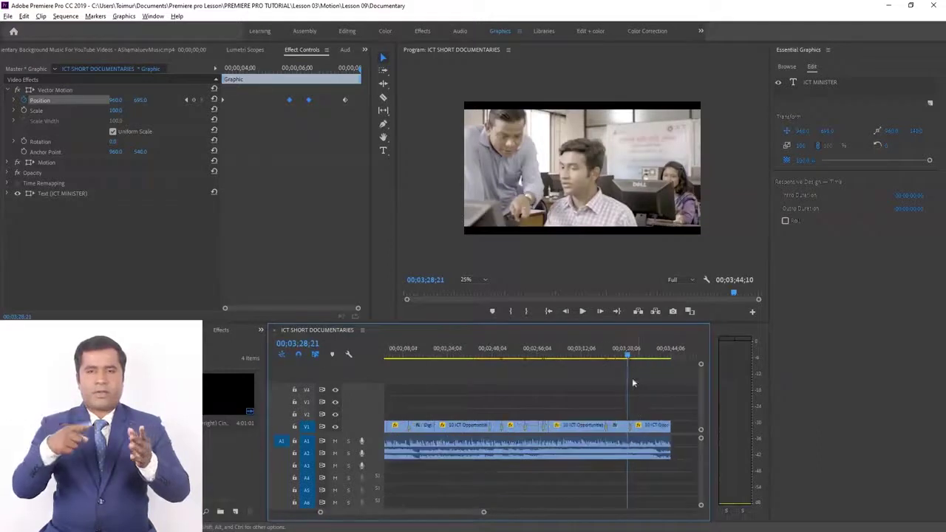
click(595, 198)
drag(583, 235, 582, 245)
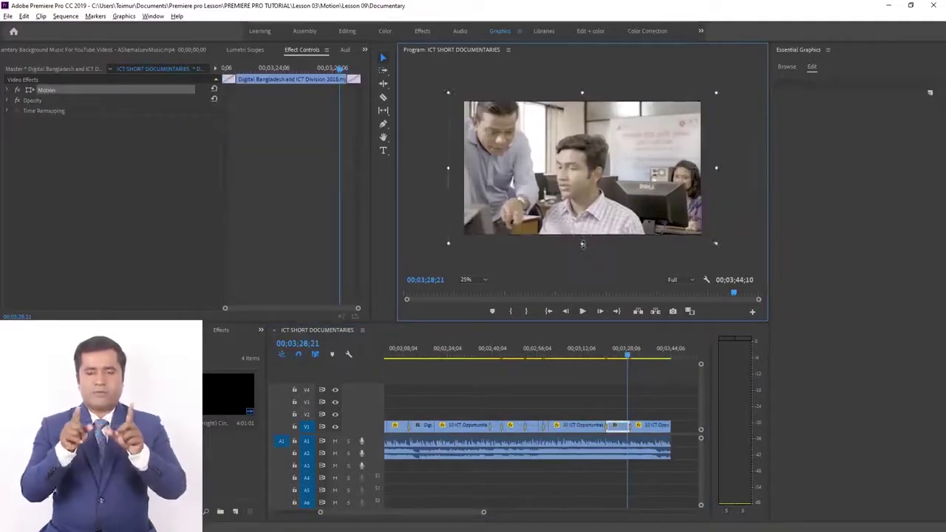
Enlarge the letterboxed overlay clips at 00;02;52;26 and 00;02;42;22 until each one fills the frame
drag(626, 354, 545, 358)
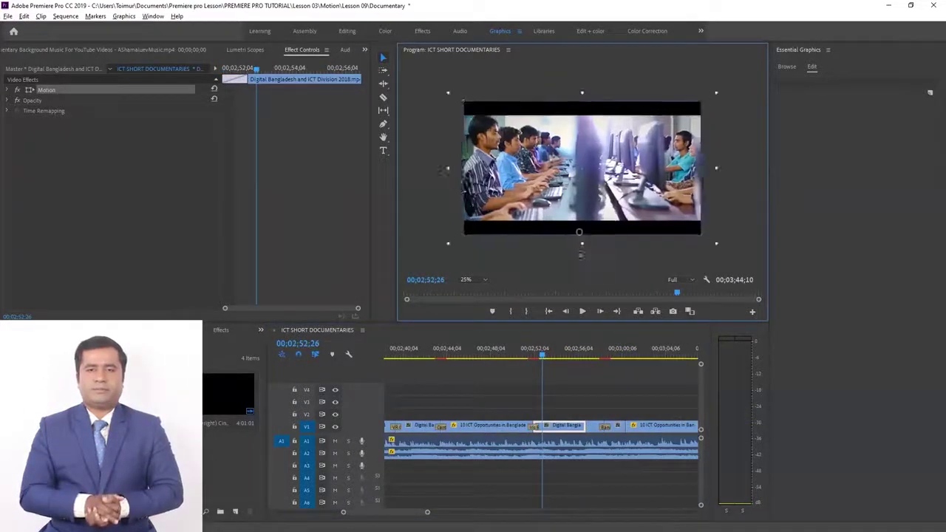
drag(579, 232, 581, 255)
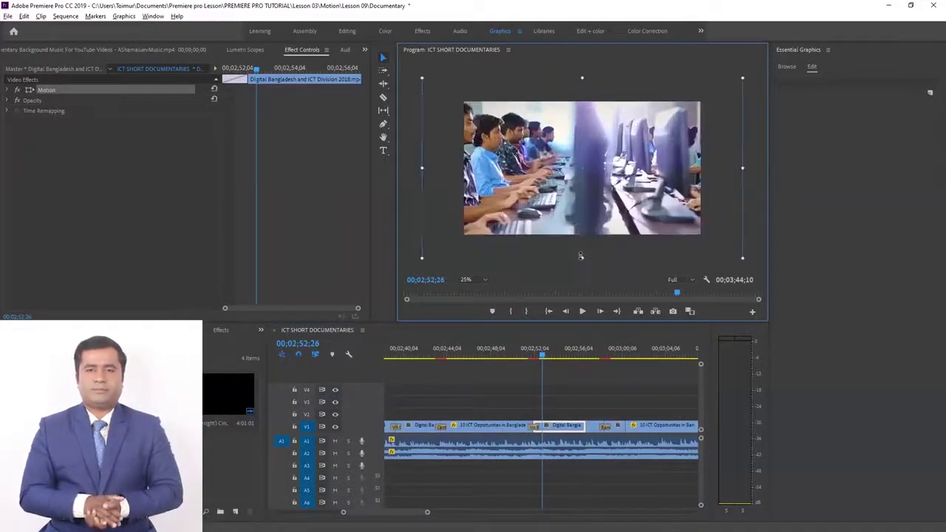
drag(542, 356, 432, 377)
scroll(534, 389, down, 3)
click(584, 205)
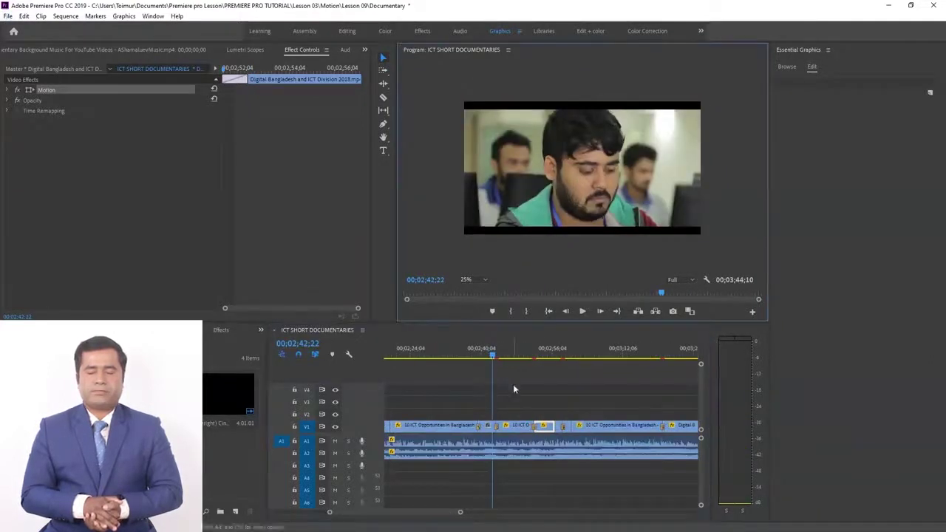
click(599, 212)
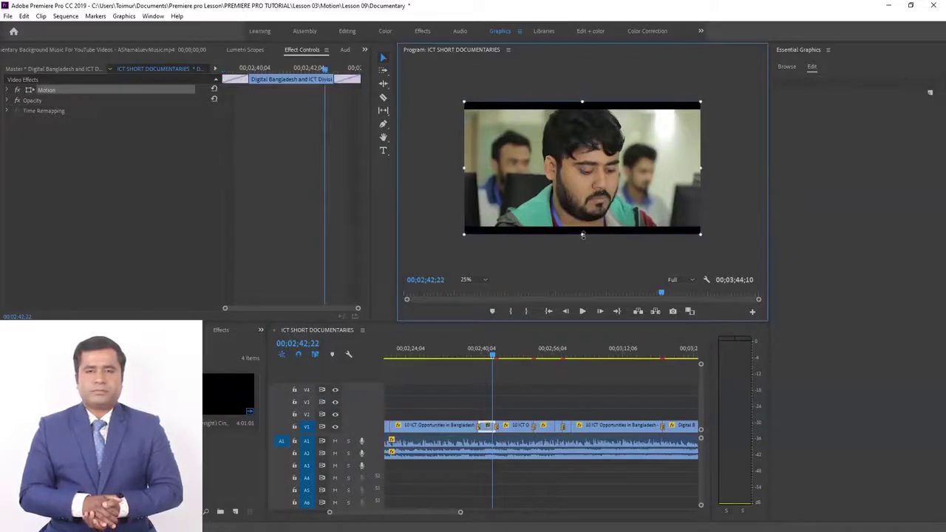
drag(582, 236, 582, 247)
Save the project and switch to the Color workspace
click(436, 361)
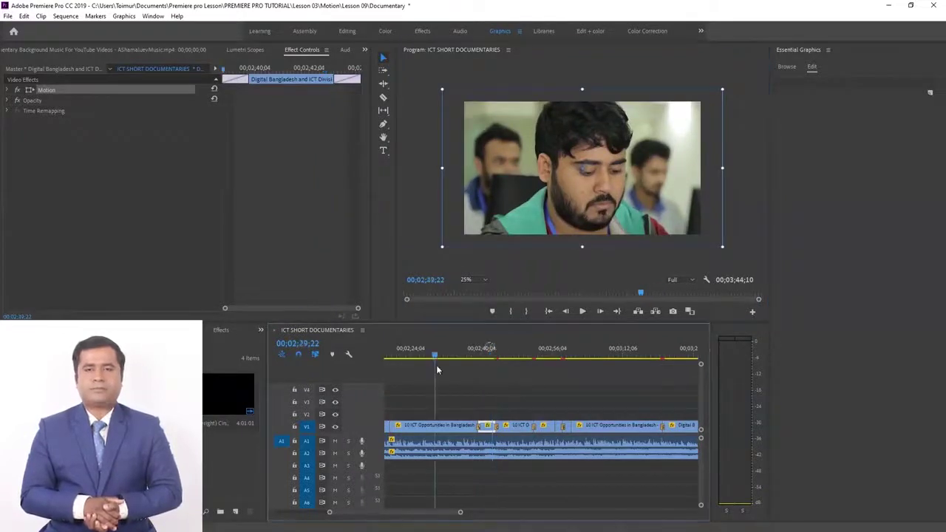
key(minus)
key(ctrl+s)
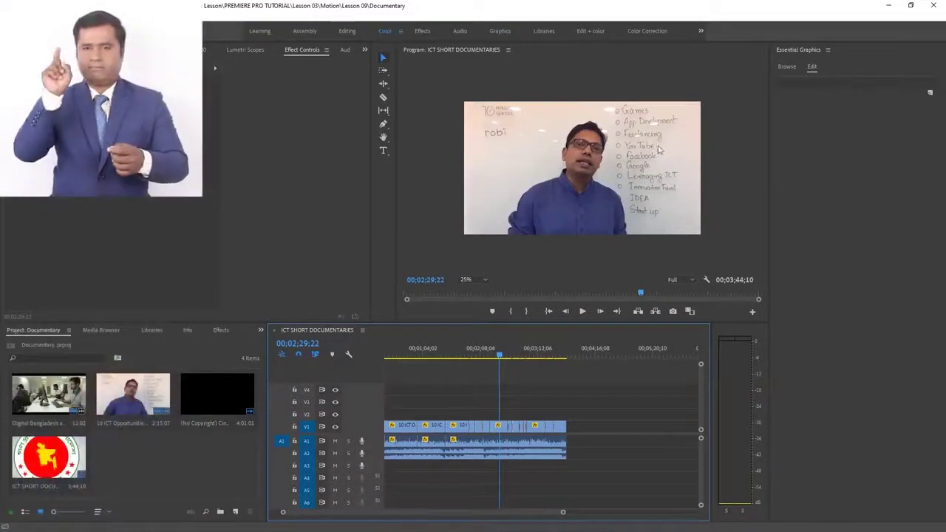
click(385, 31)
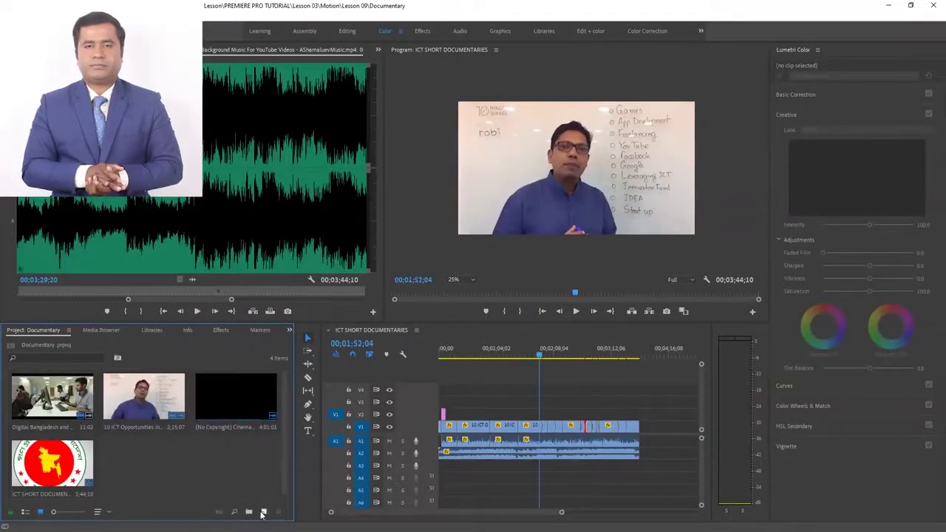
Create a 1920 x 1080 adjustment layer at 29.97 fps and lay it on V3 over the whole sequence
click(264, 513)
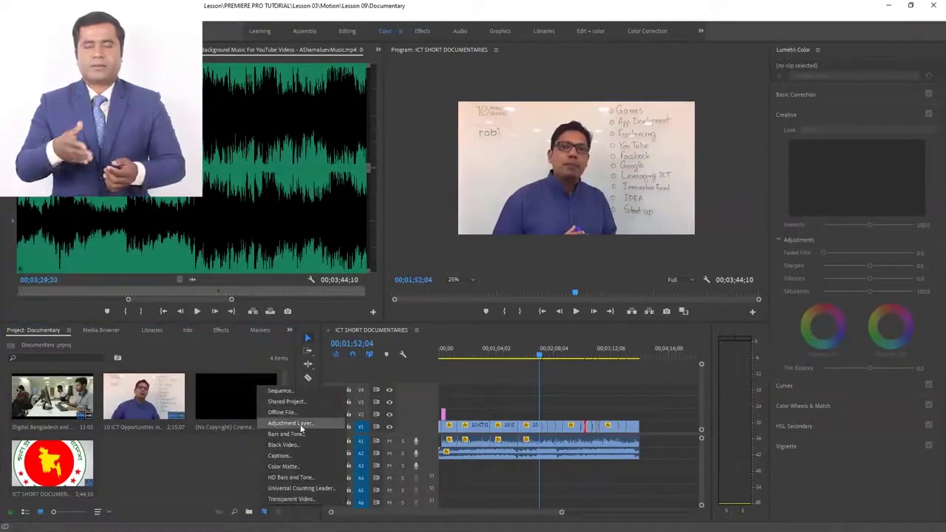
click(232, 497)
click(264, 513)
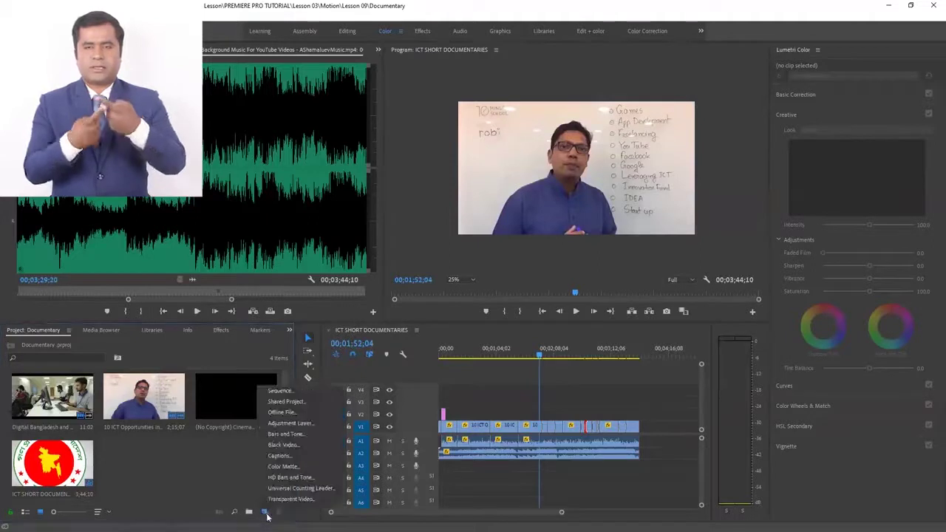
click(296, 423)
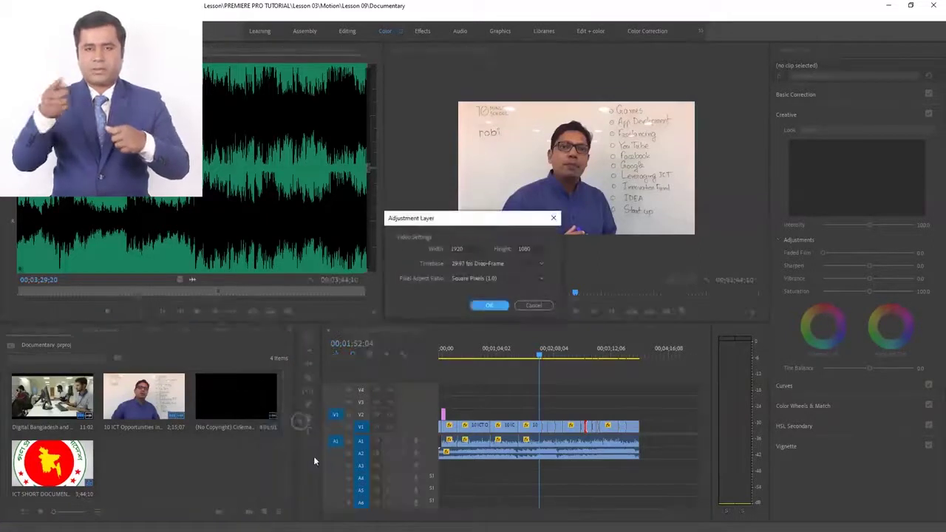
click(489, 305)
drag(155, 493, 640, 420)
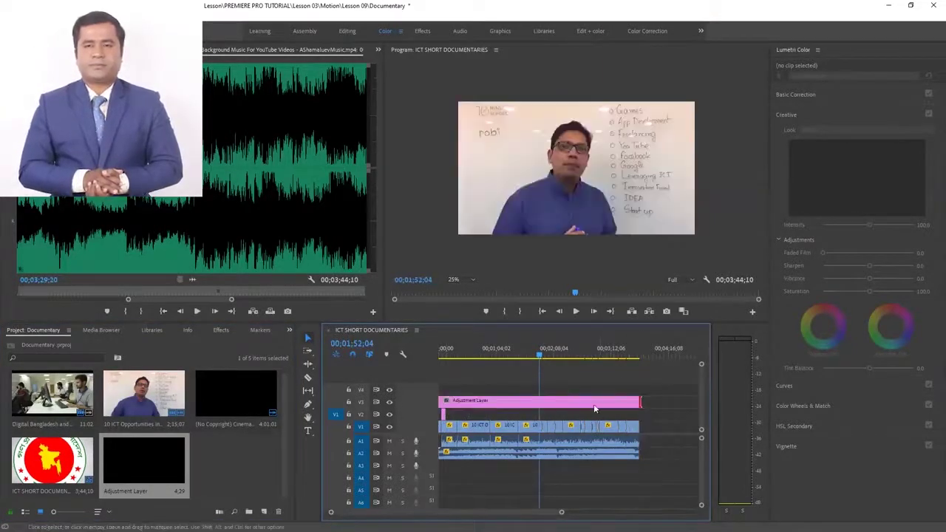
click(594, 402)
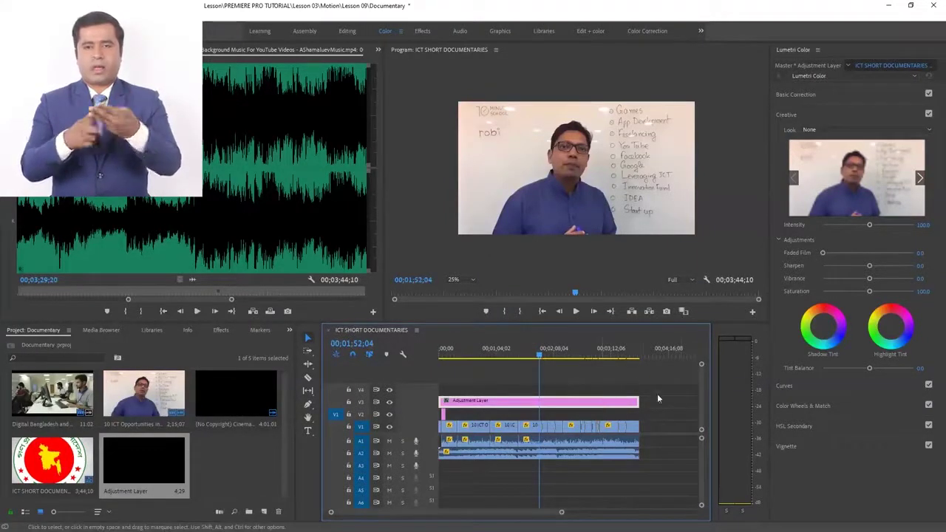
Apply the CineSpace2383sRGB6bit creative look to the adjustment layer on V3
drag(678, 418, 436, 501)
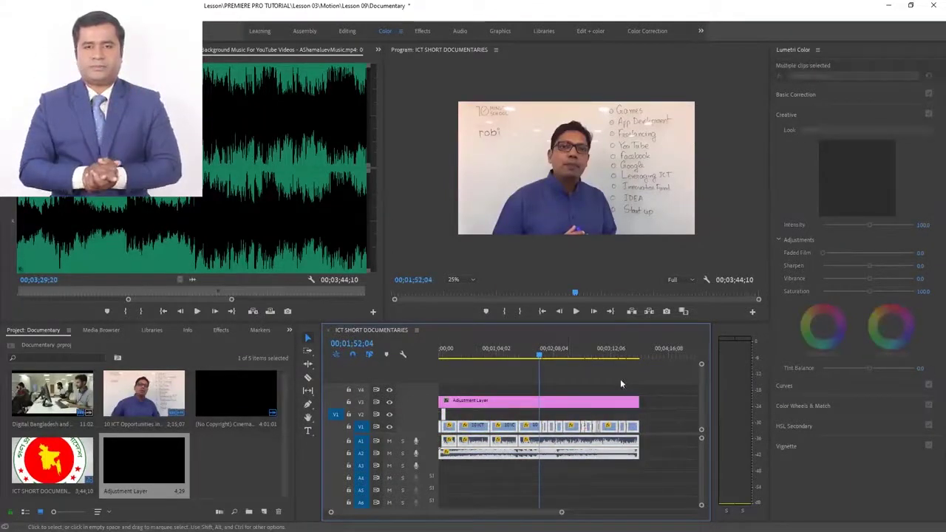
click(618, 377)
click(607, 406)
click(825, 127)
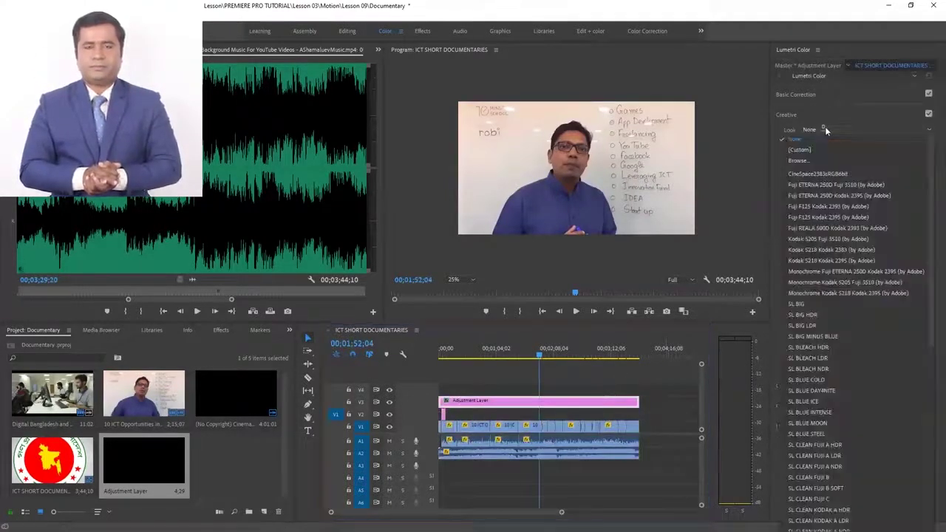
click(841, 173)
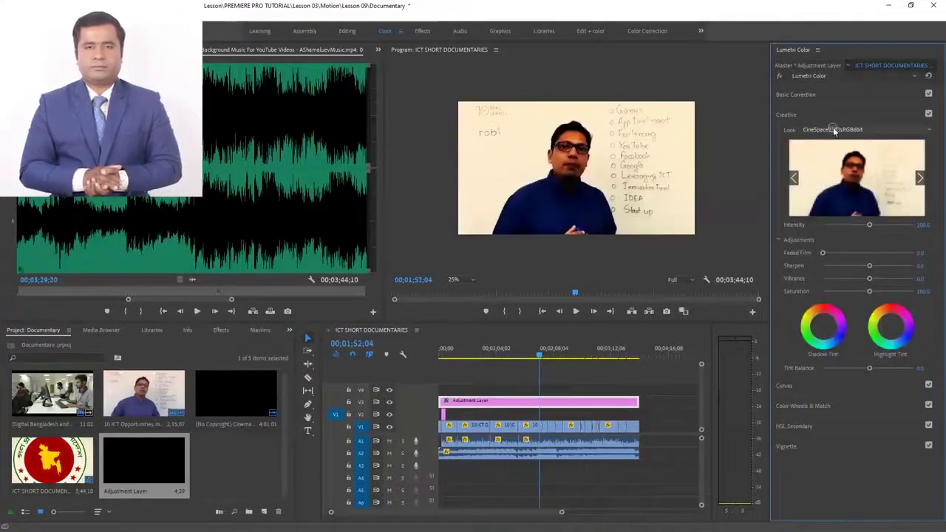
click(833, 127)
click(836, 130)
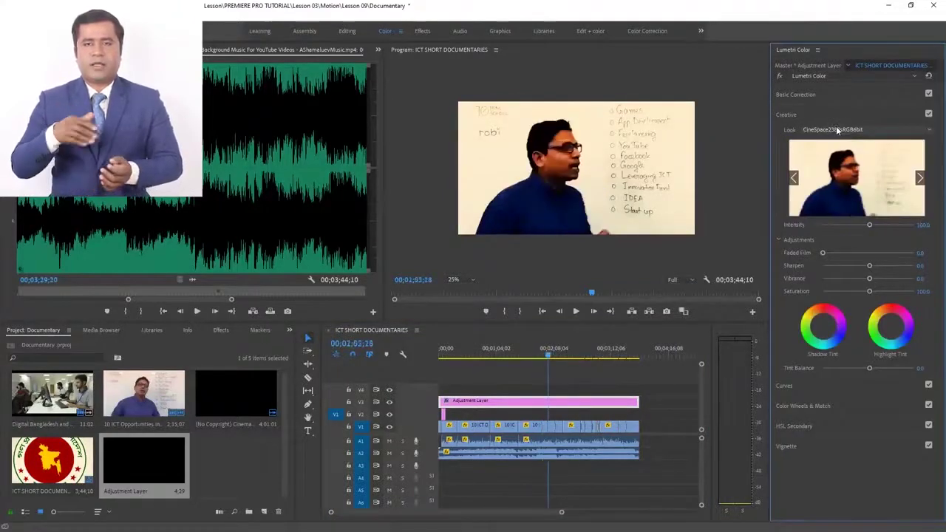
Try the Fuji creative looks on the adjustment layer one after another, up to Fuji REALA 500D Kodak 2393
click(839, 131)
click(840, 127)
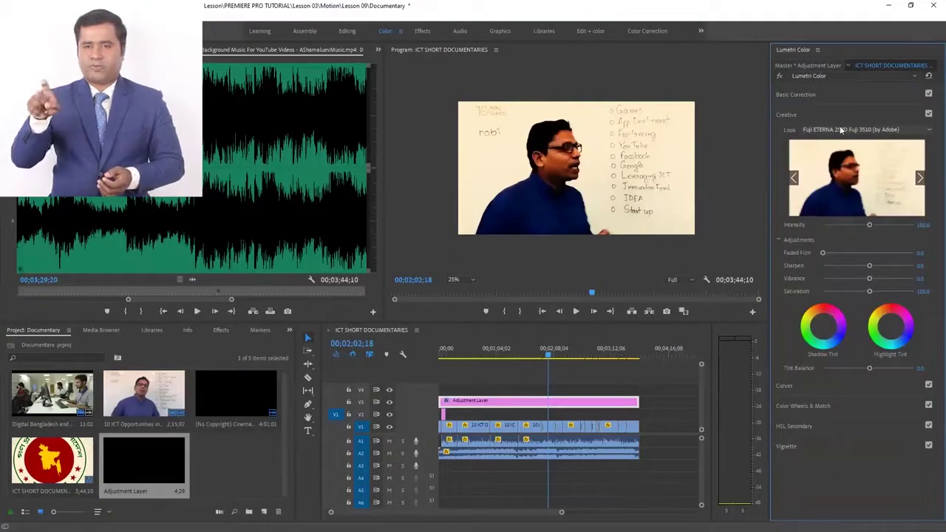
key(Down)
key(Down)
key(Down)
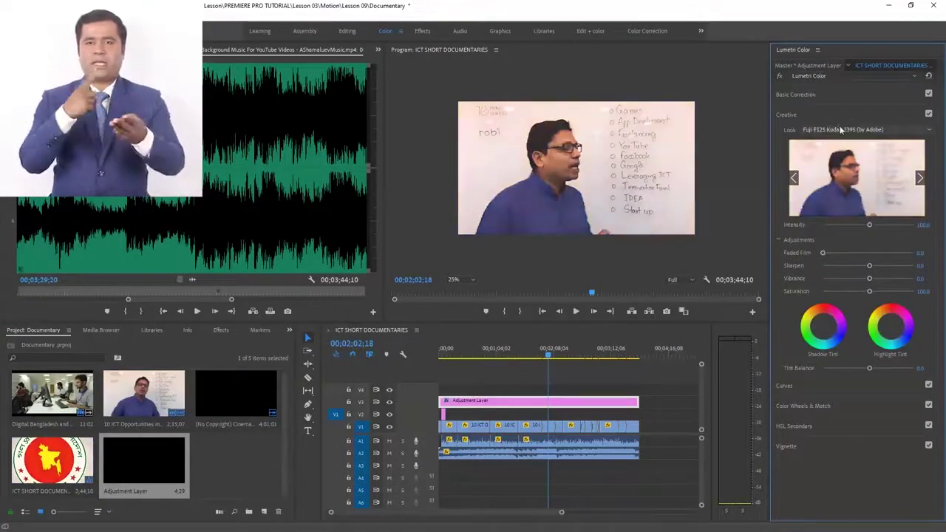
scroll(840, 130, down, 2)
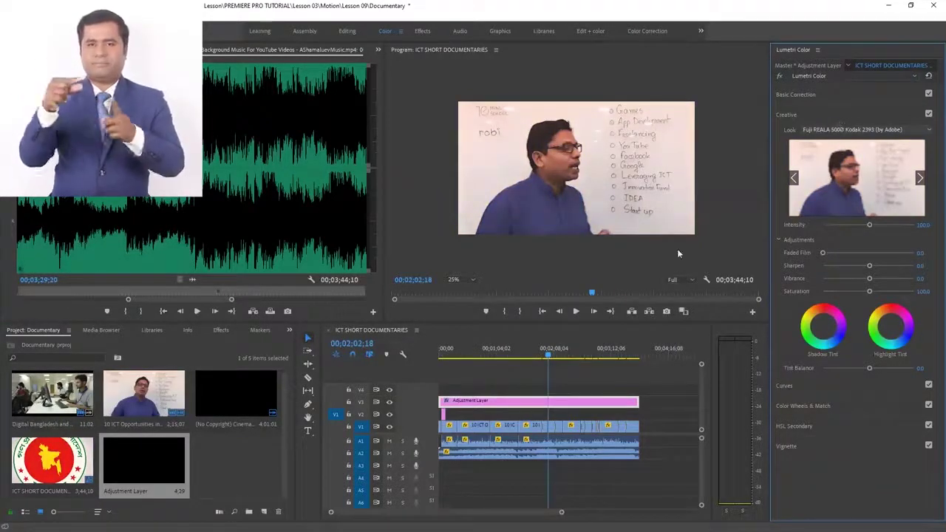
Preview further creative looks on other footage and give the adjustment layer the SL GOLD RUSH HDR look
drag(549, 356, 553, 357)
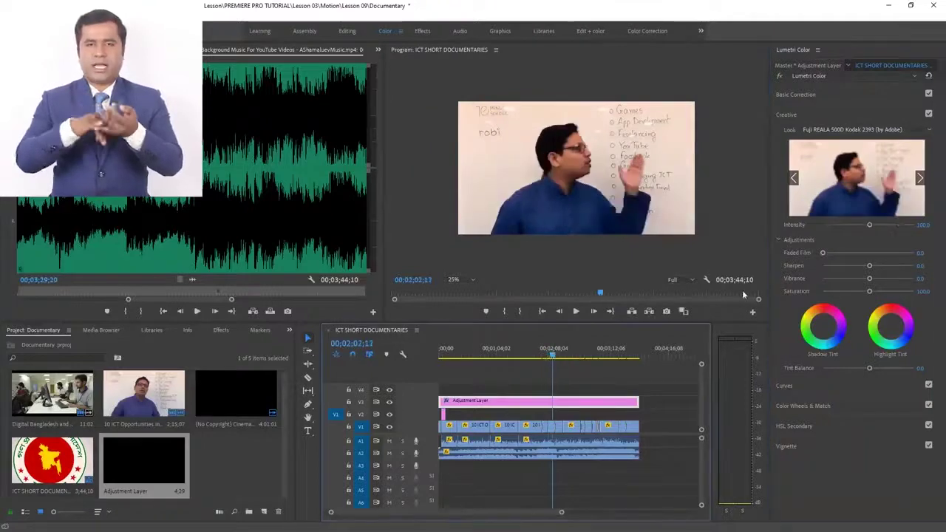
key(o)
scroll(854, 132, down, 2)
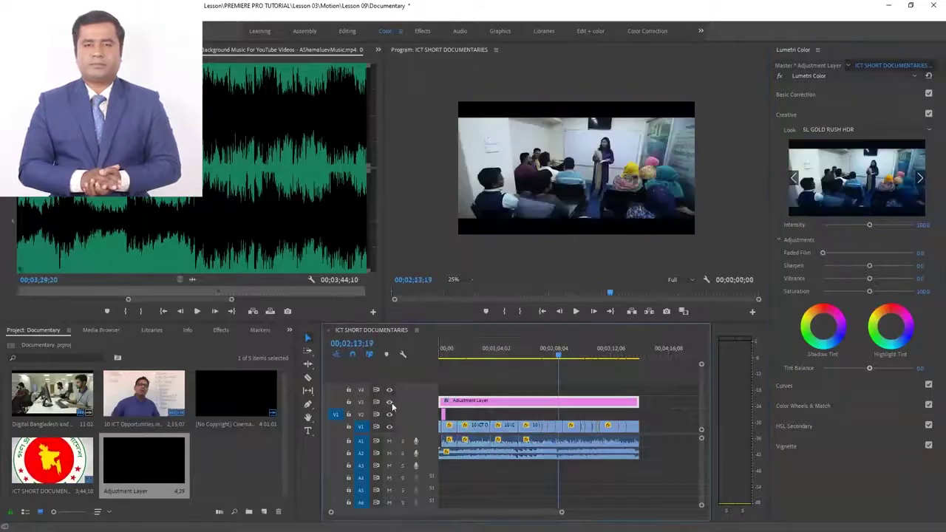
Toggle the visibility of V3 to compare the footage with and without the grade, and save the project
click(390, 402)
click(390, 402)
click(390, 402)
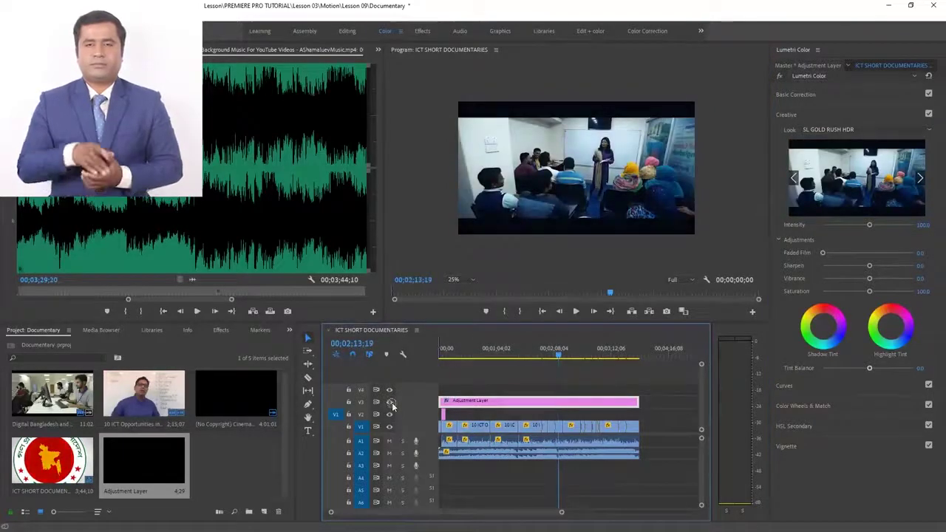
click(621, 415)
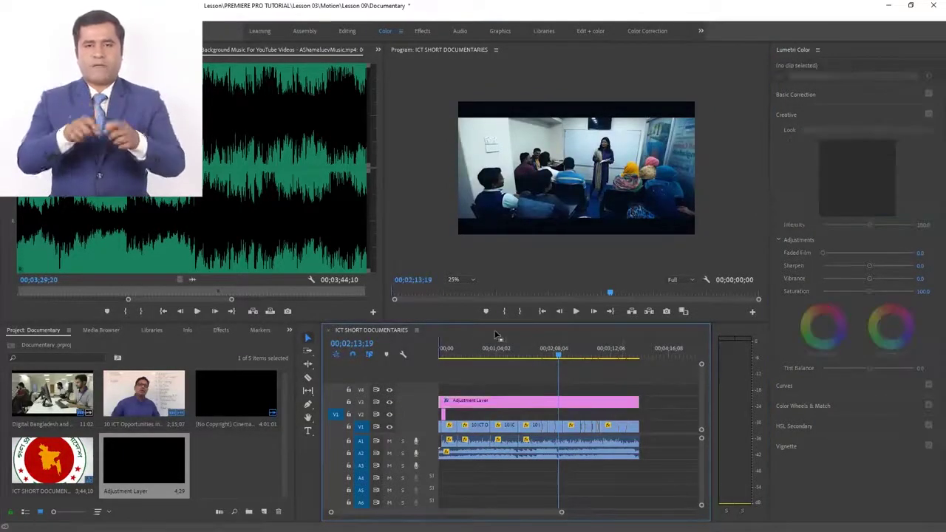
key(ctrl+s)
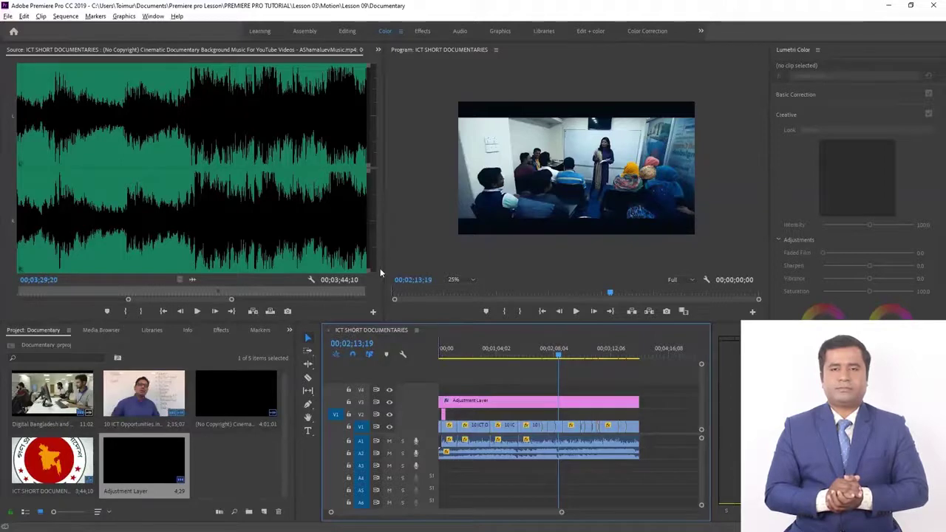
Open the media export settings for the sequence and choose the H.264 format with the Match Source - High bitrate preset
click(7, 15)
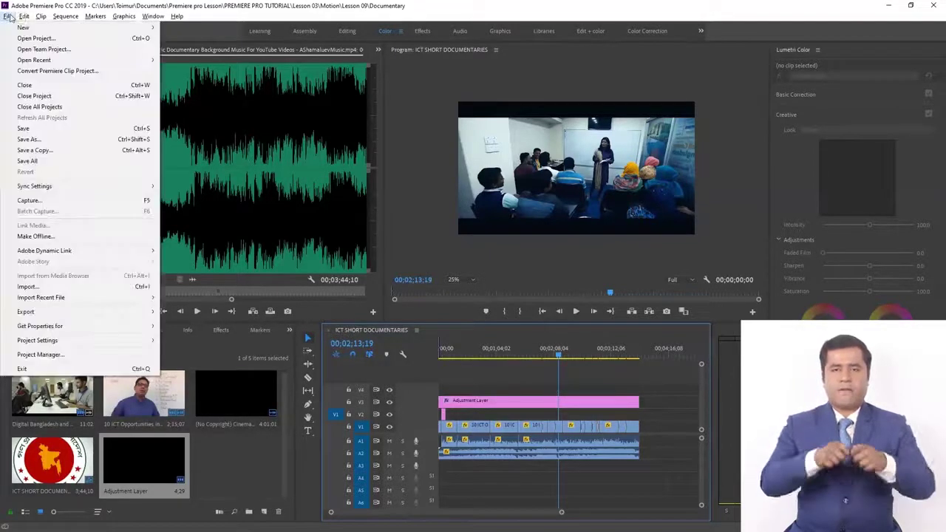
click(94, 317)
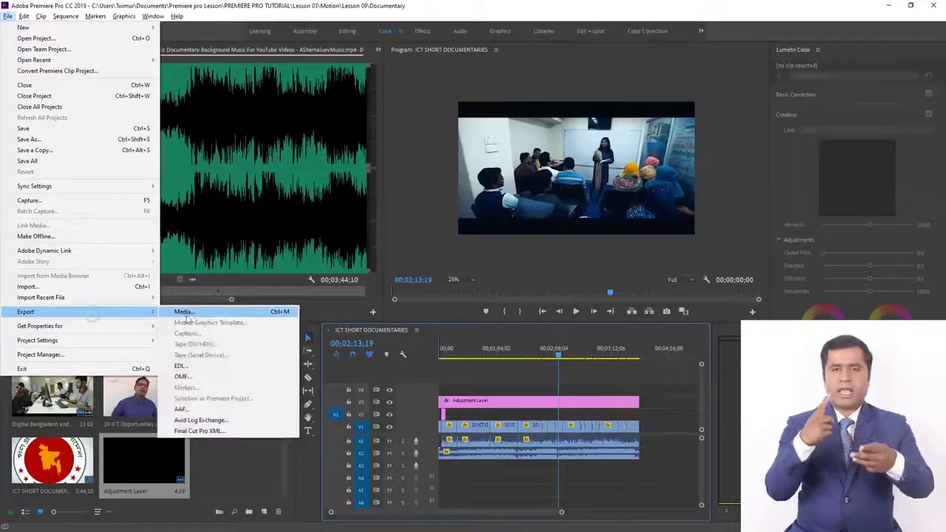
click(192, 316)
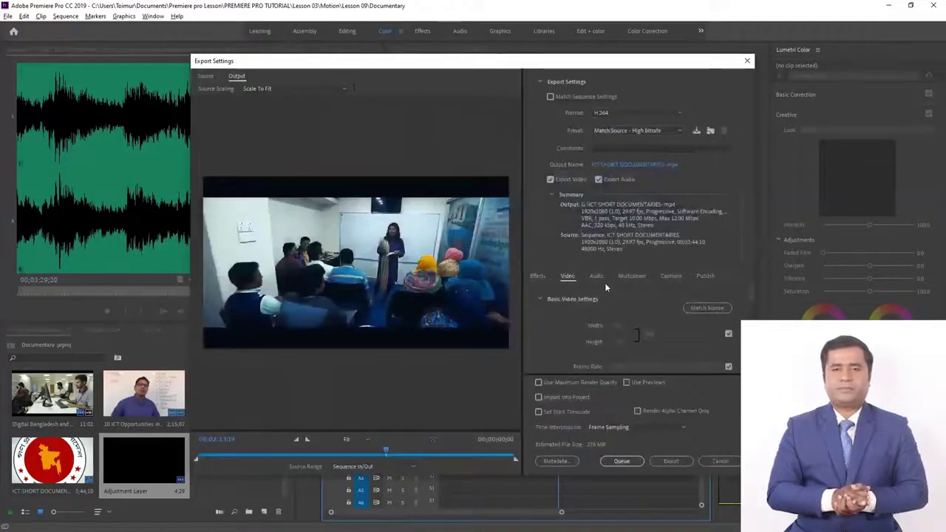
click(640, 113)
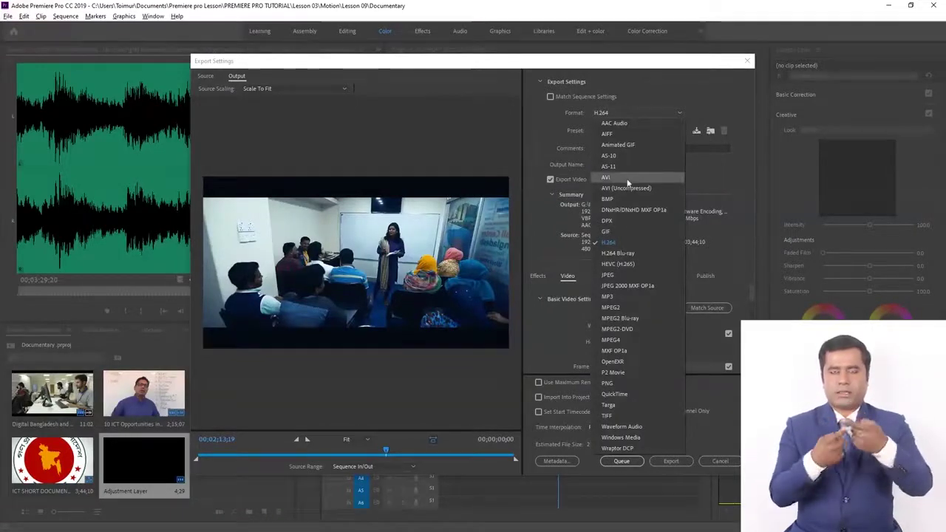
click(617, 243)
click(628, 131)
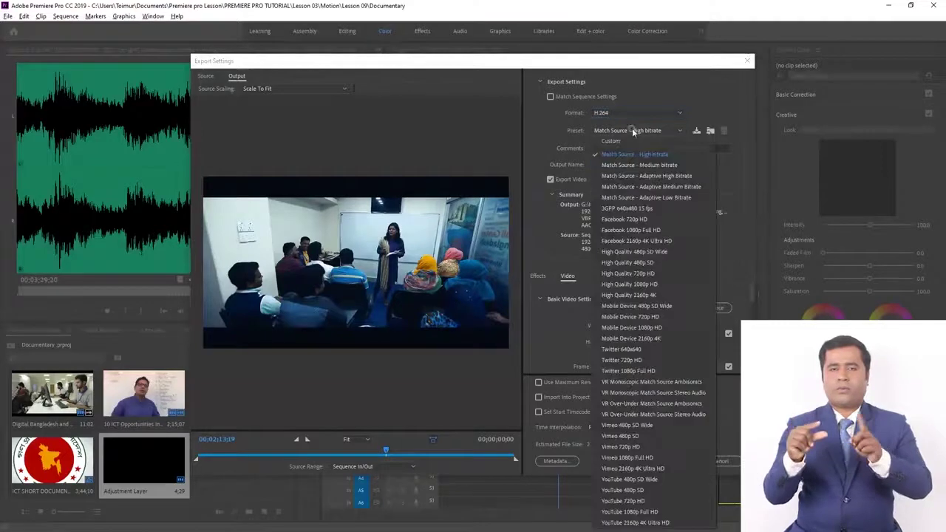
click(655, 152)
Set the output to ICT SHORT DOCUMENTARIES-.mp4 in the Lesson 7 folder under Documents, Premiere pro Lesson, and start the export
click(663, 164)
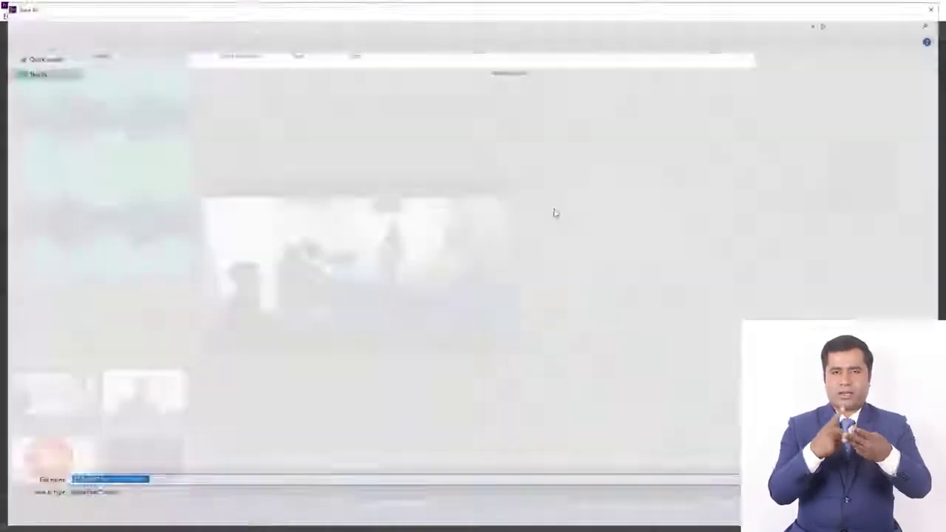
click(43, 85)
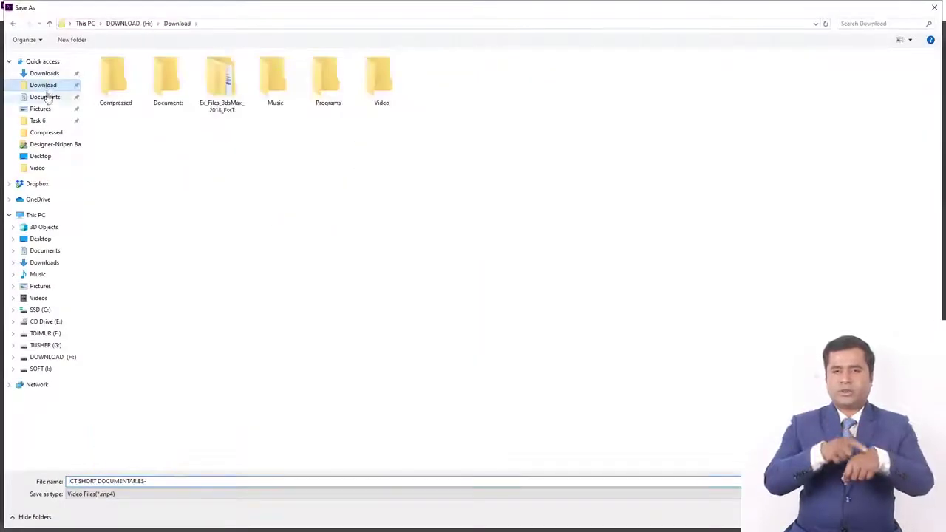
click(44, 97)
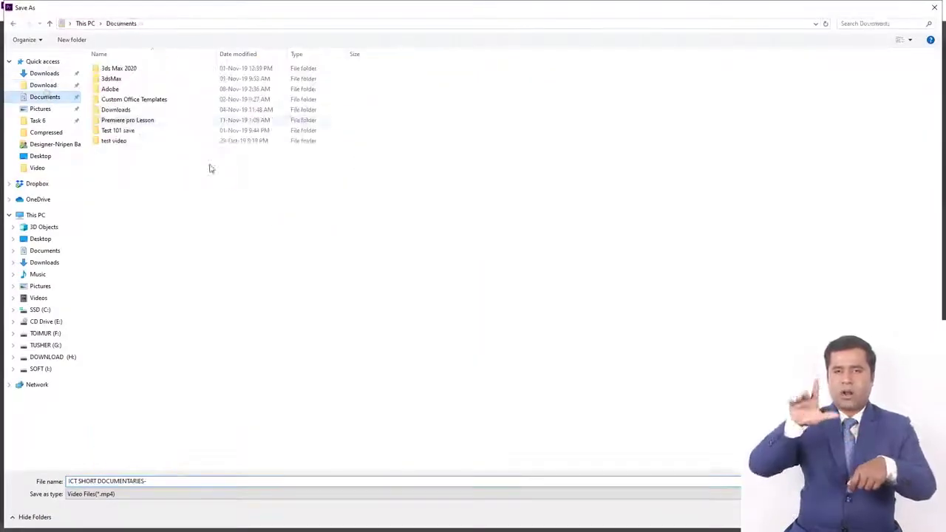
double_click(127, 120)
double_click(118, 109)
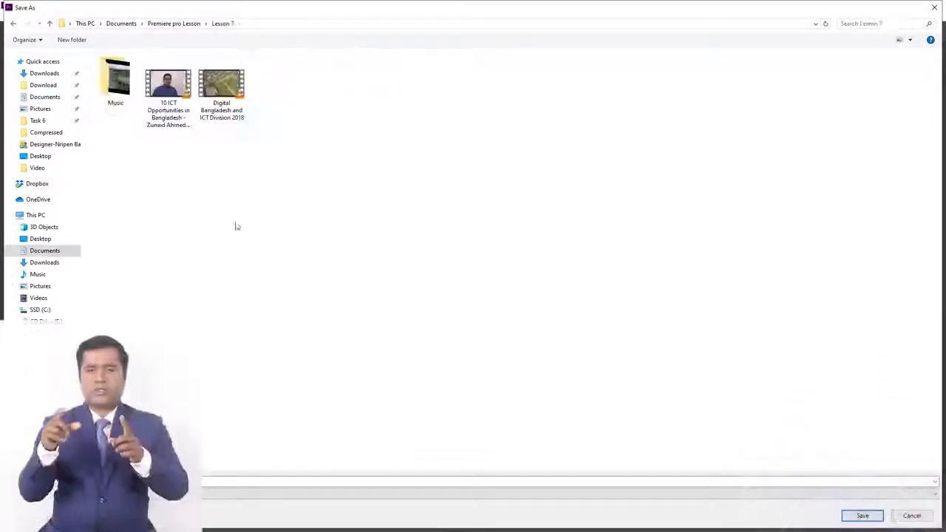
click(215, 482)
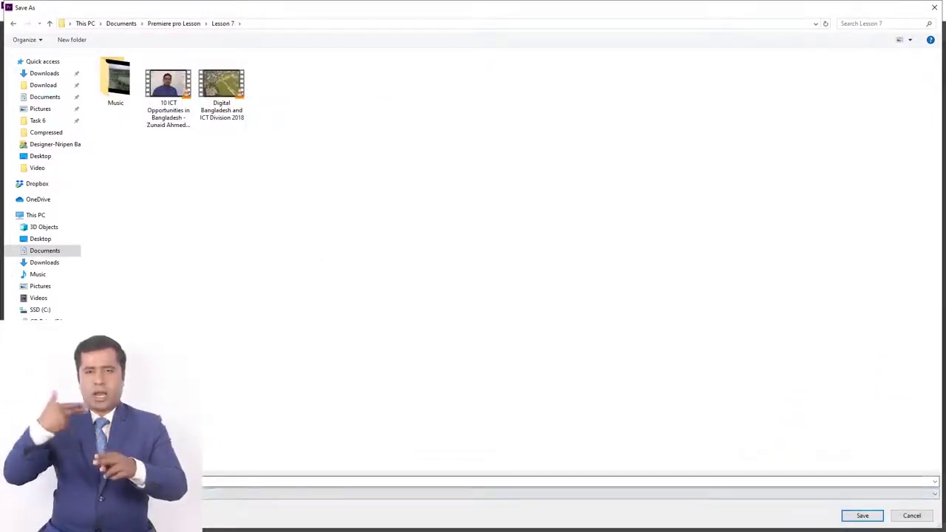
click(861, 516)
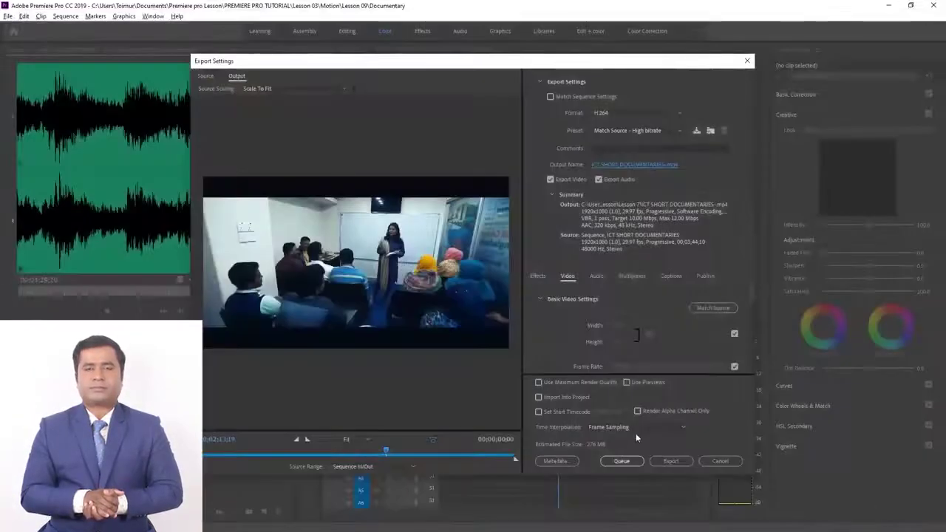
click(669, 461)
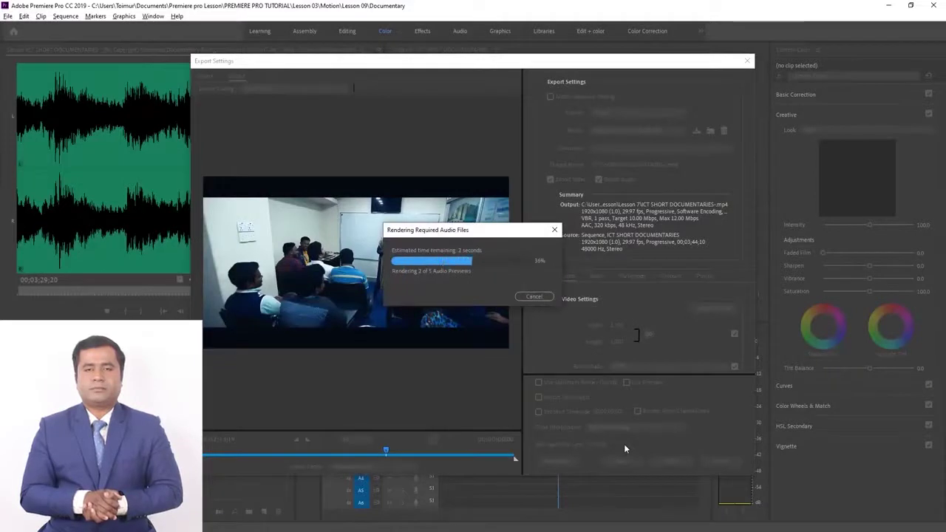